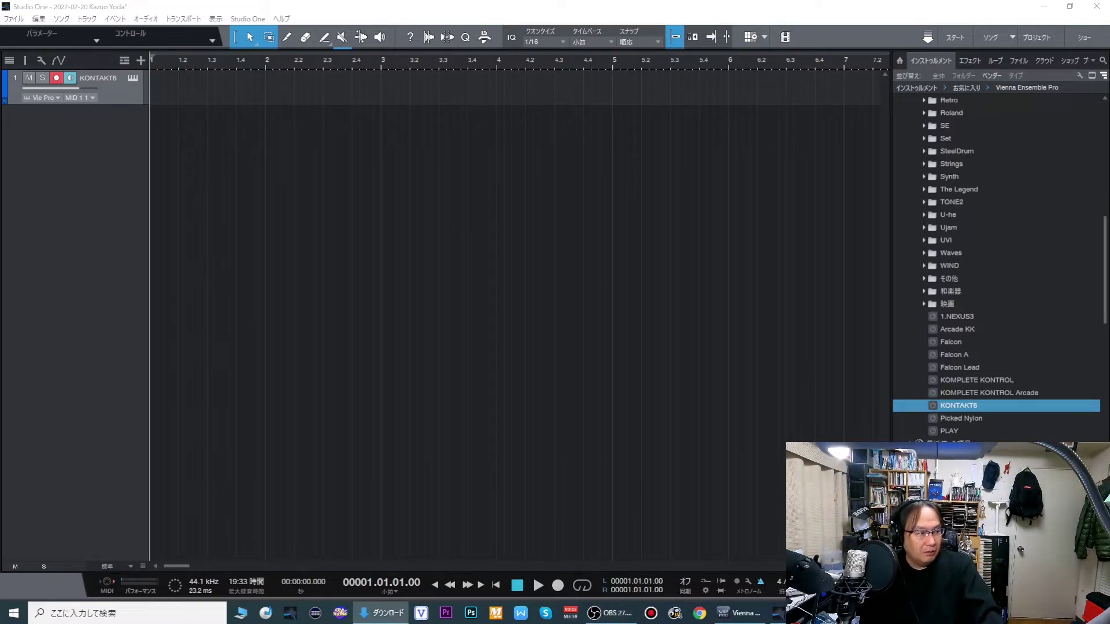
Import the downloaded You Ending song onto a new audio track at the song start and play its opening
{"action": "left_click_drag", "start_coordinate": [382, 612], "coordinate": [159, 174]}
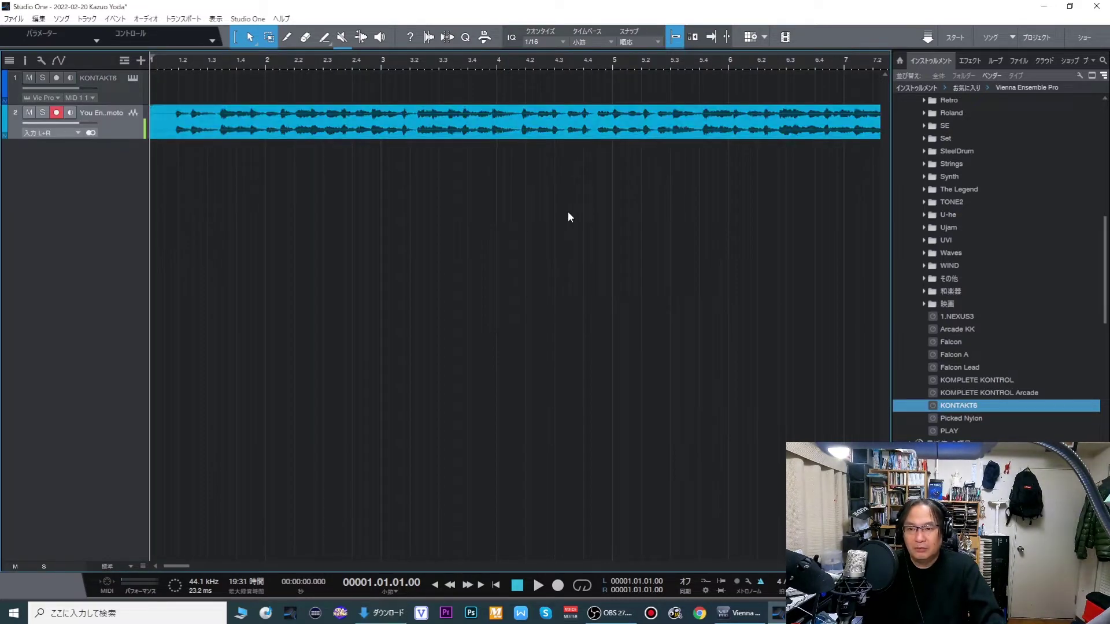
{"action": "key", "text": "space"}
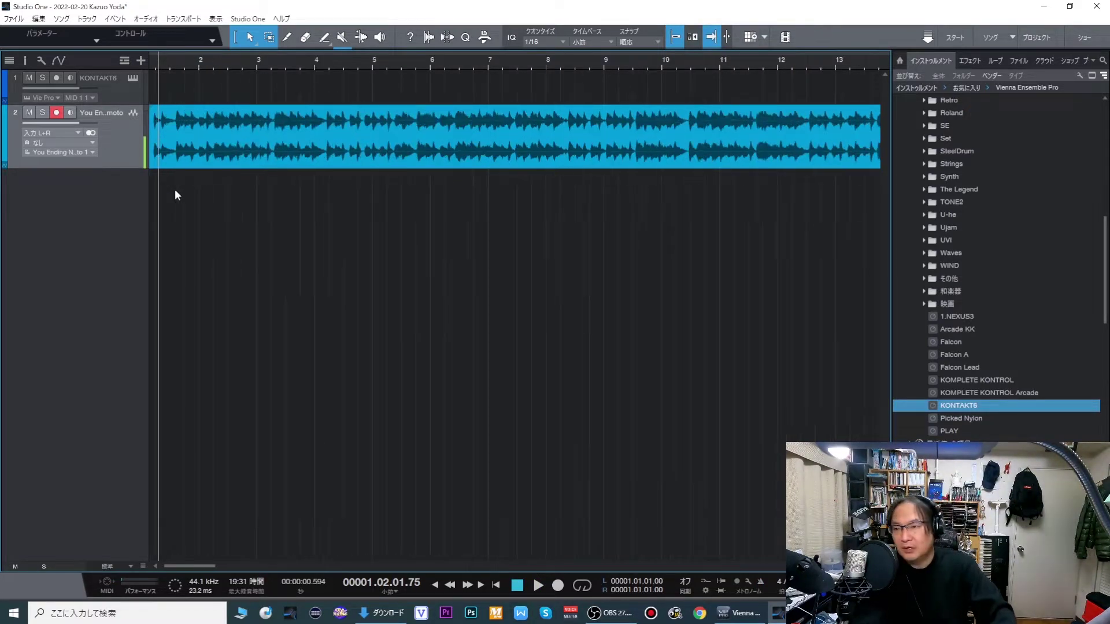
{"action": "key", "text": "space"}
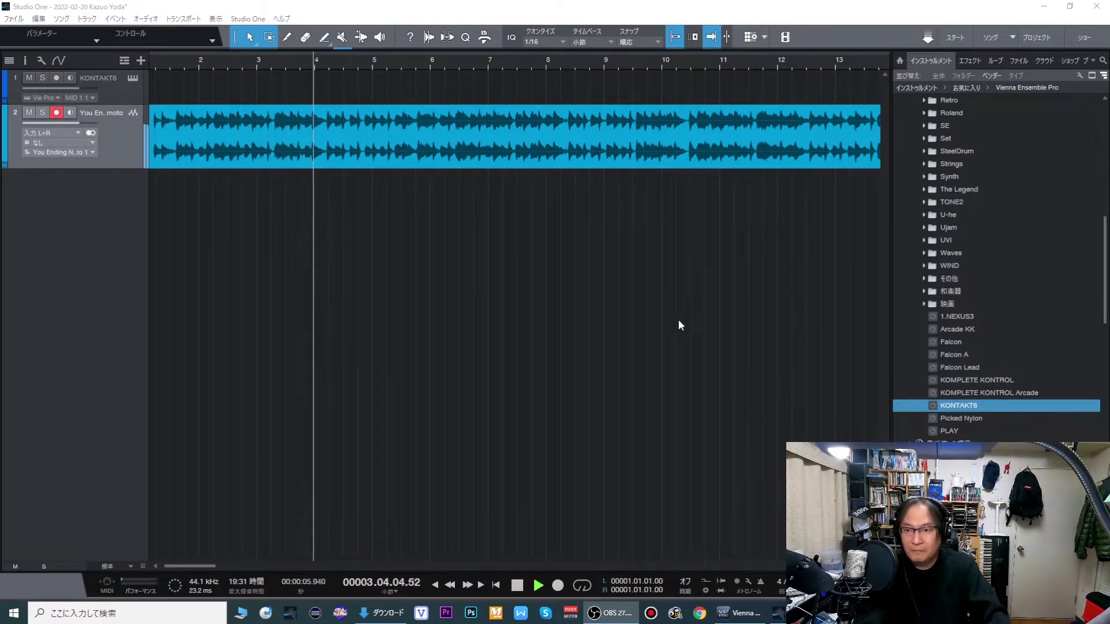
{"action": "key", "text": "space"}
{"action": "key", "text": "space"}
{"action": "key", "text": "space"}
{"action": "key", "text": "w"}
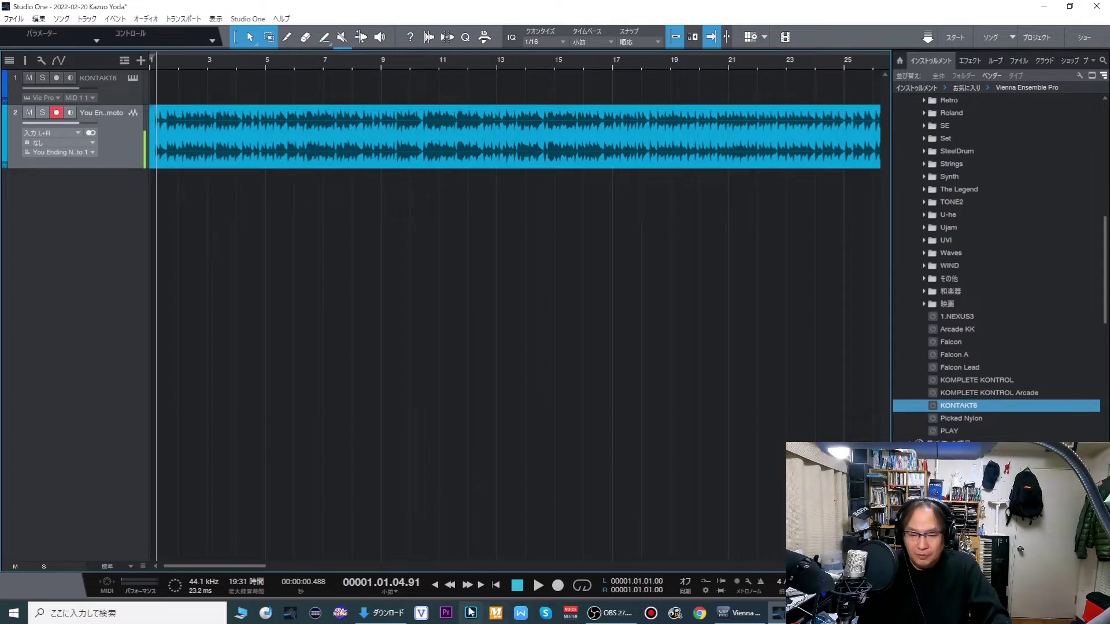
Switch to MixMeister BPM Analyzer, load the downloaded song file to detect its tempo, and close the analyzer
{"action": "left_click", "coordinate": [495, 613]}
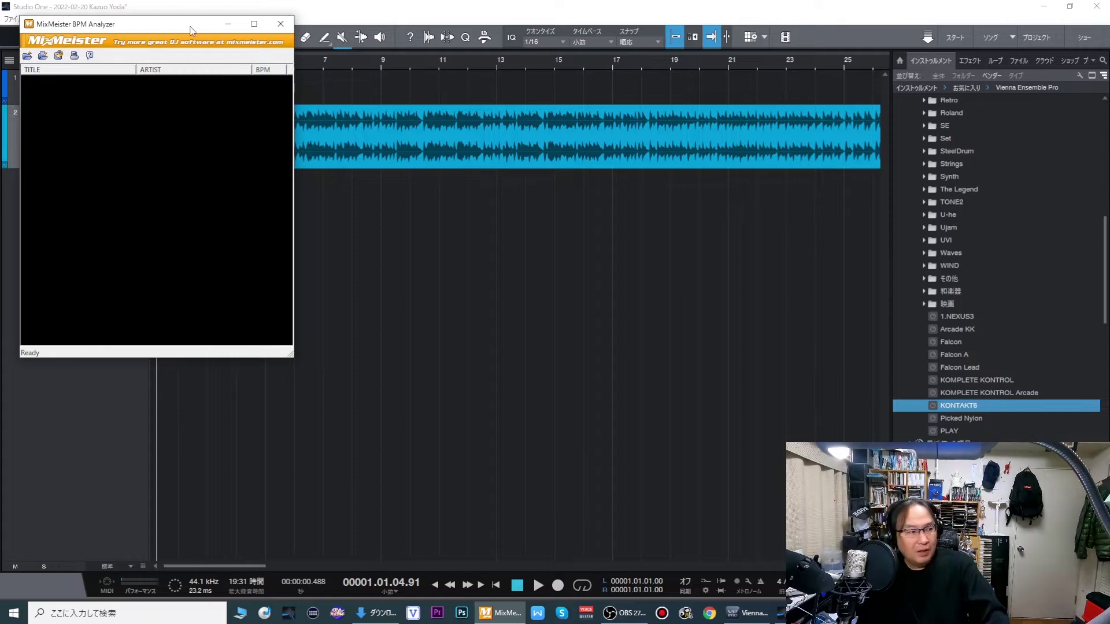
{"action": "left_click_drag", "start_coordinate": [195, 27], "coordinate": [218, 218]}
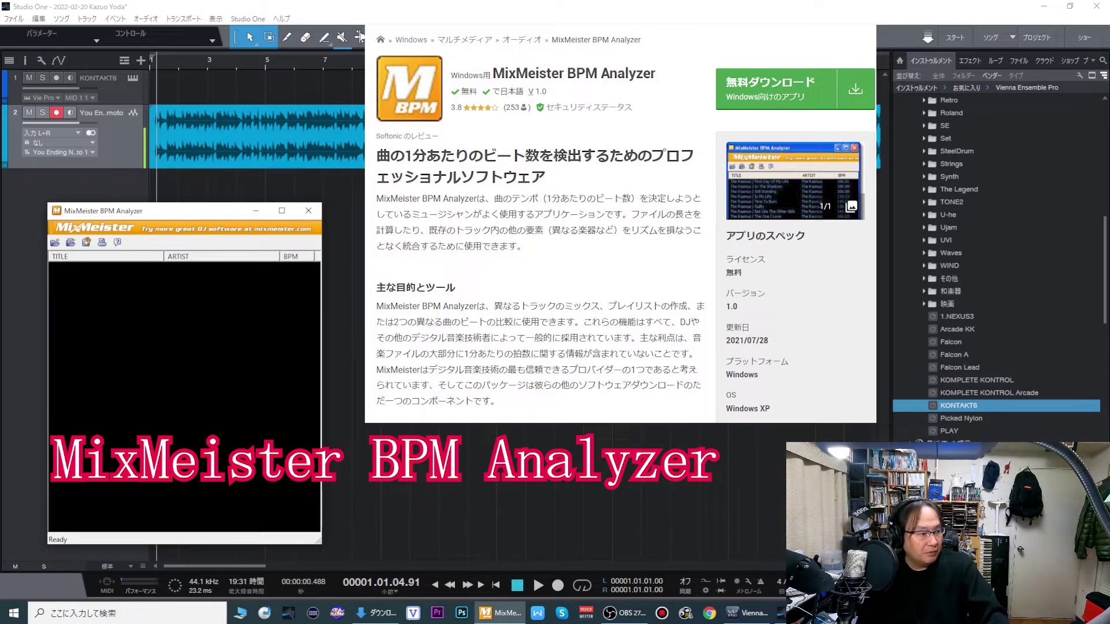
{"action": "left_click", "coordinate": [867, 346]}
{"action": "left_click_drag", "start_coordinate": [889, 335], "coordinate": [156, 339]}
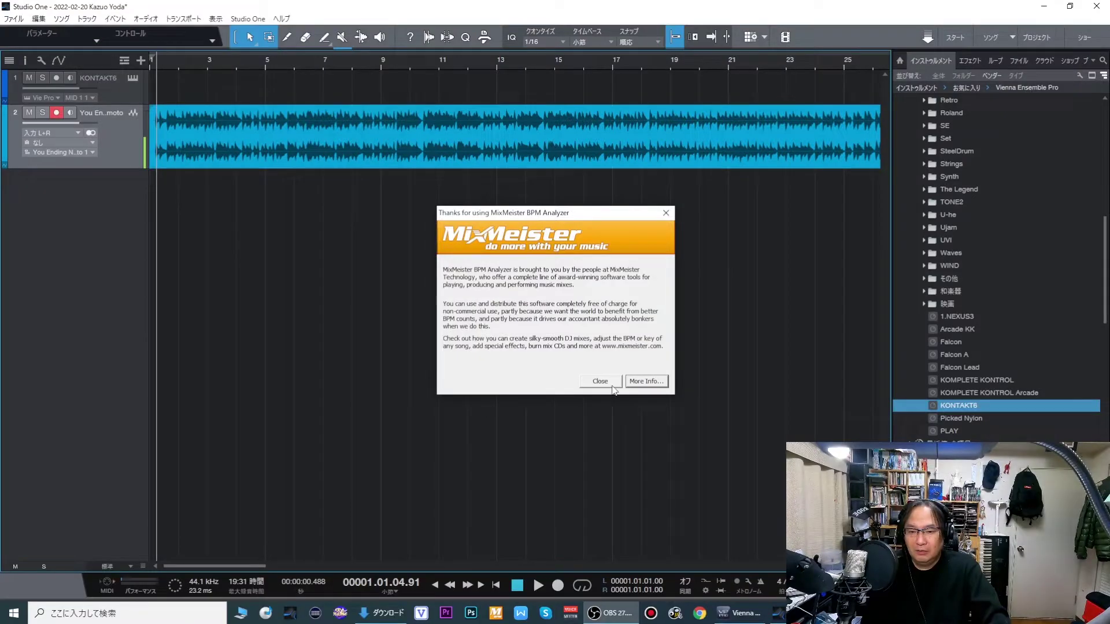
{"action": "left_click", "coordinate": [598, 377]}
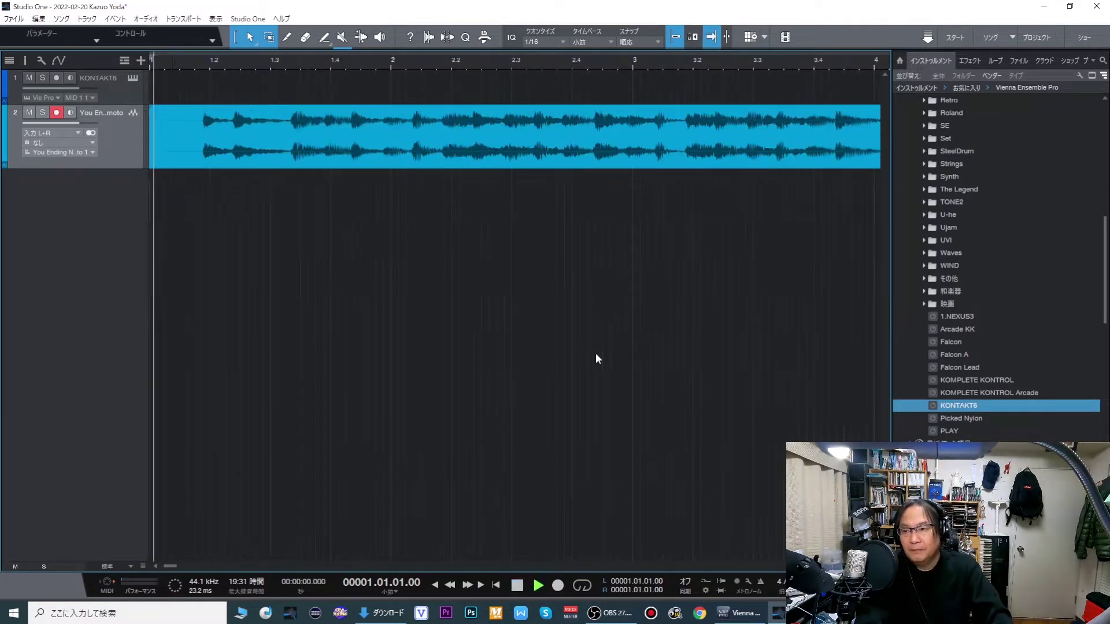
Split the song's audio just after beat 1.3 with snapping off and shift it so the downbeat falls on bar 2, keeping the pickup
{"action": "key", "text": "space"}
{"action": "key", "text": "space"}
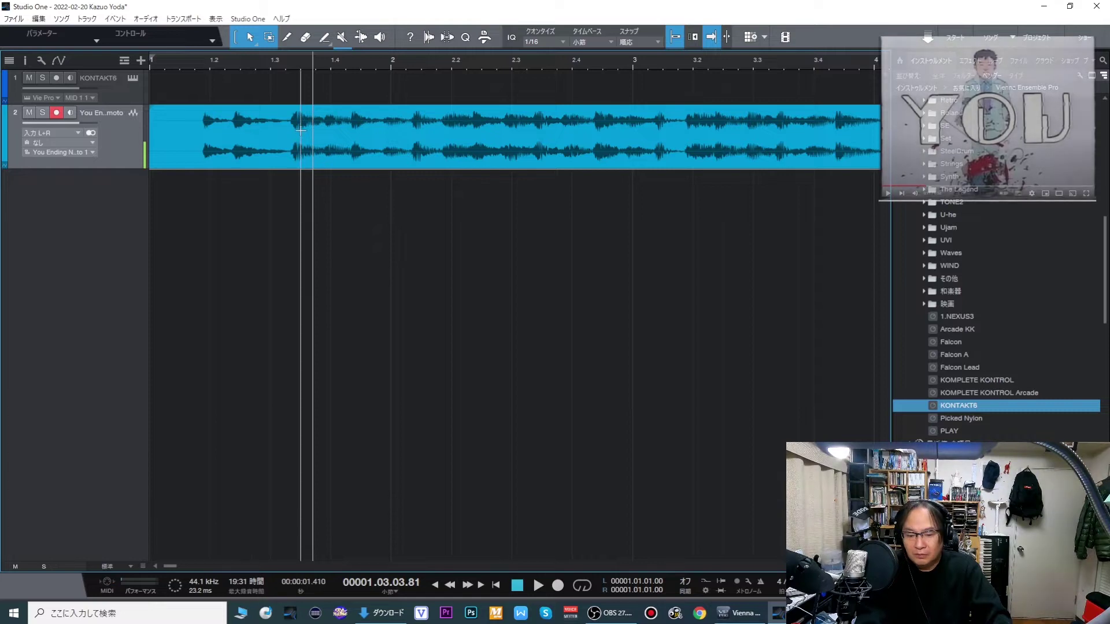
{"action": "key", "text": "3"}
{"action": "key", "text": "n"}
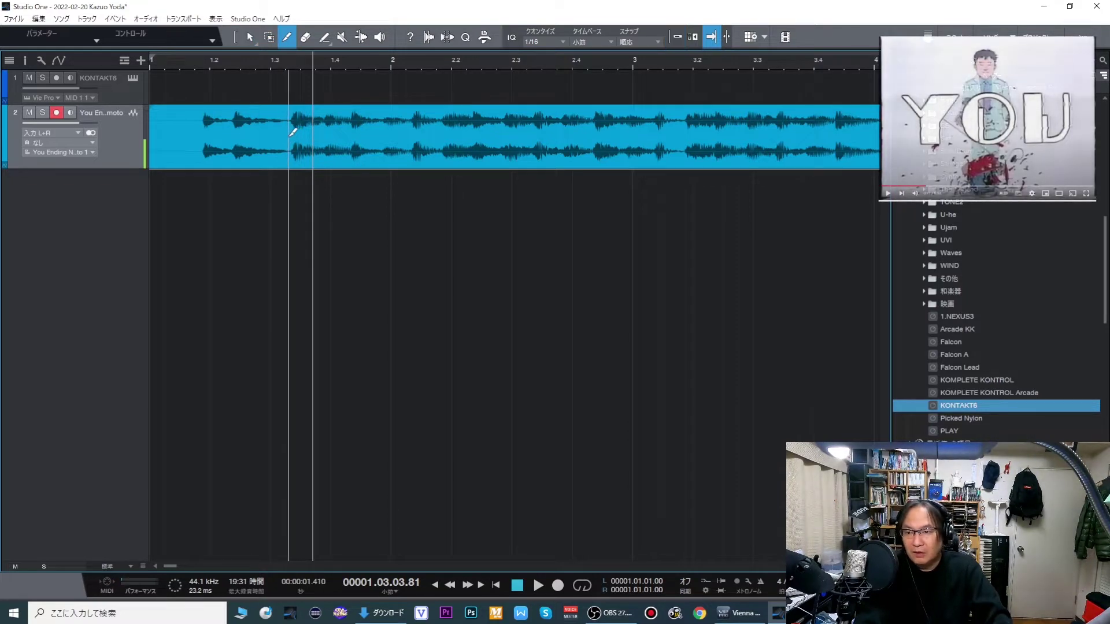
{"action": "left_click", "coordinate": [291, 139]}
{"action": "key", "text": "1"}
{"action": "left_click", "coordinate": [259, 150]}
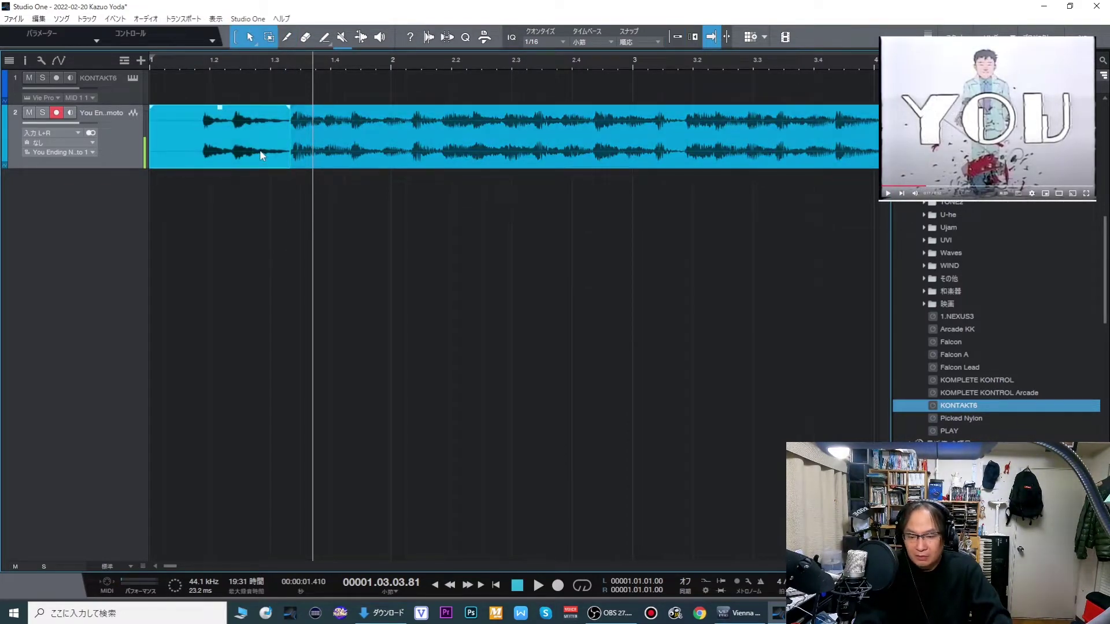
{"action": "key", "text": "Delete"}
{"action": "left_click_drag", "start_coordinate": [342, 151], "coordinate": [250, 145]}
{"action": "key", "text": "n"}
{"action": "key", "text": "w"}
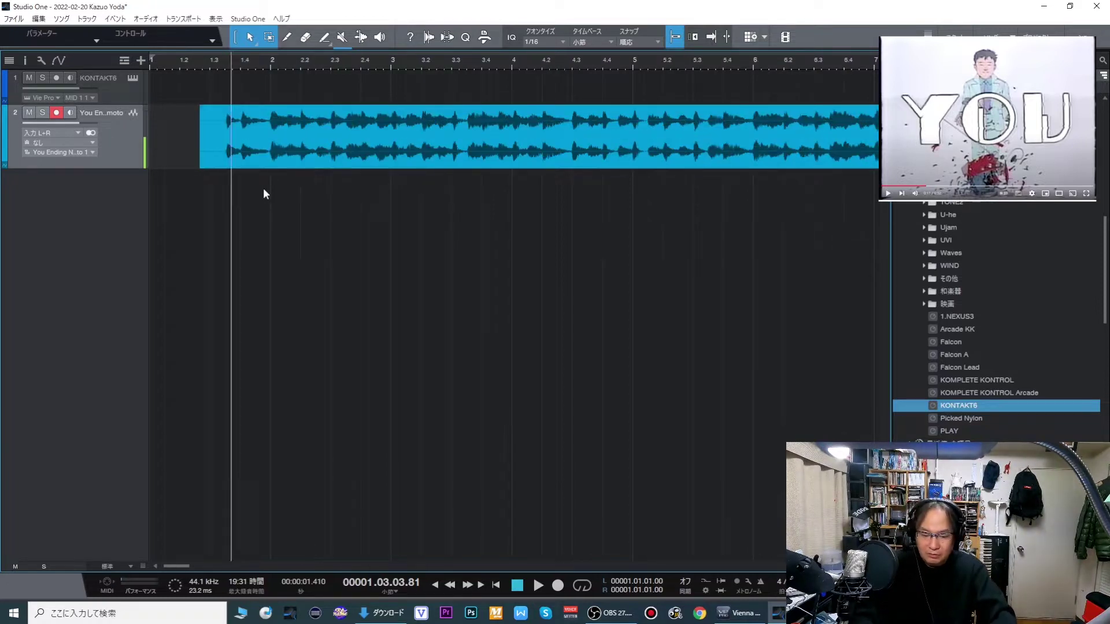
Play the song from the start to check the audio's alignment with the bar grid
{"action": "key", "text": "comma"}
{"action": "key", "text": "space"}
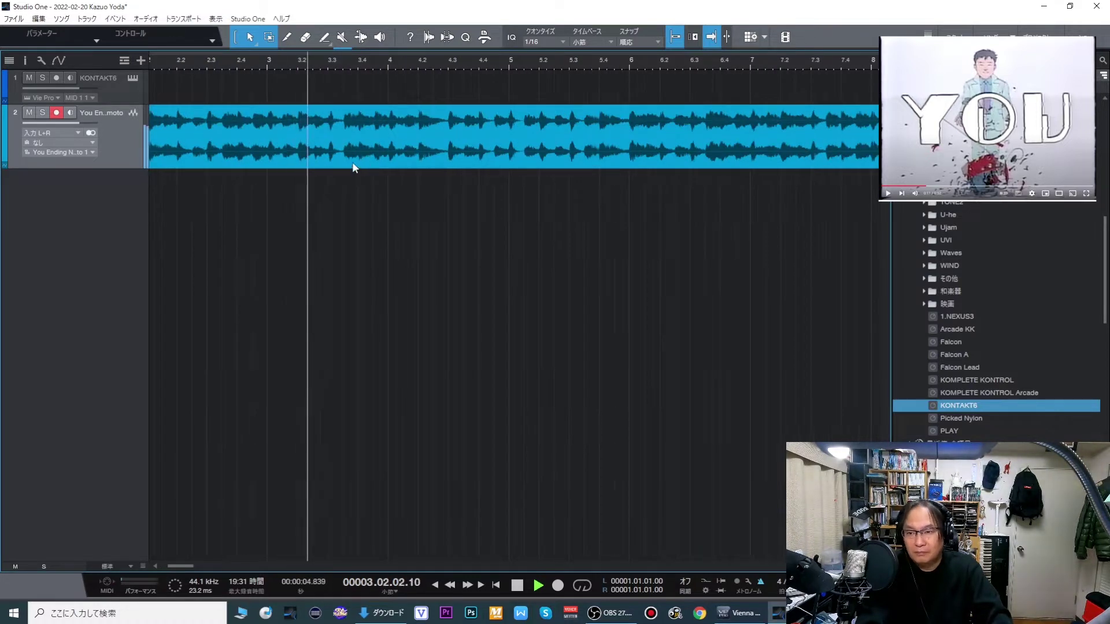
{"action": "key", "text": "space"}
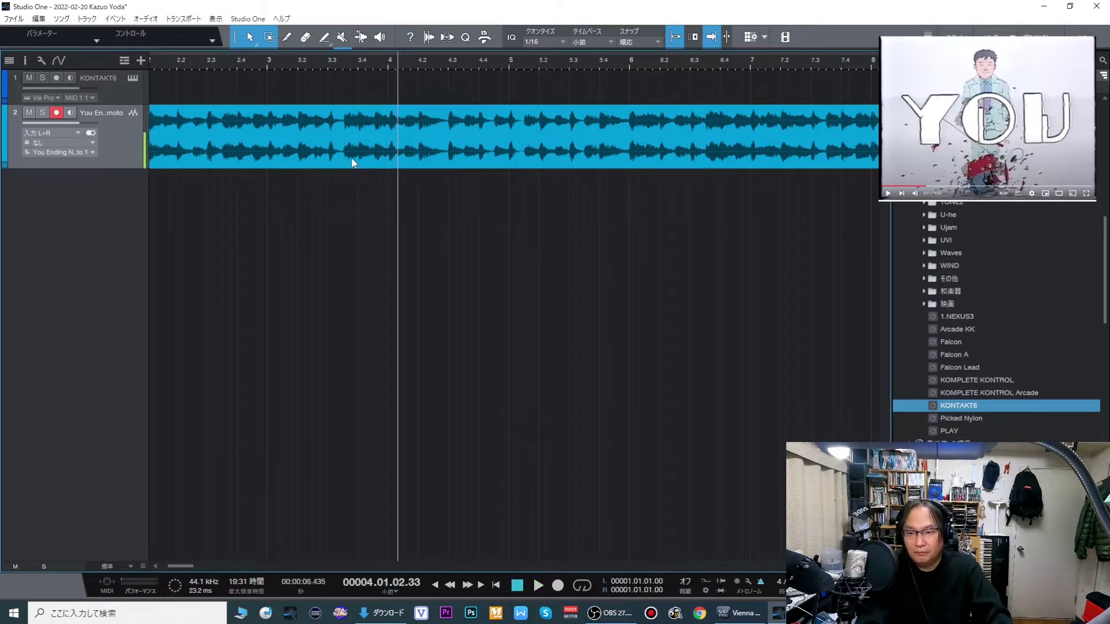
{"action": "key", "text": "w"}
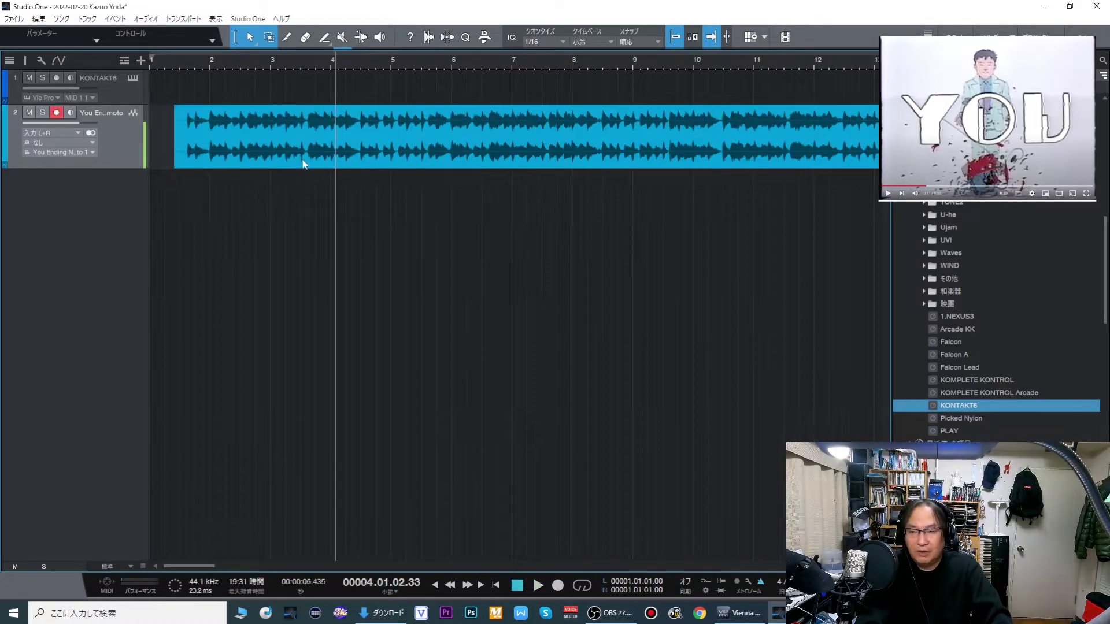
Show the chord track and extract the song's chords onto it from the audio event
{"action": "left_click", "coordinate": [125, 61]}
{"action": "left_click", "coordinate": [151, 127]}
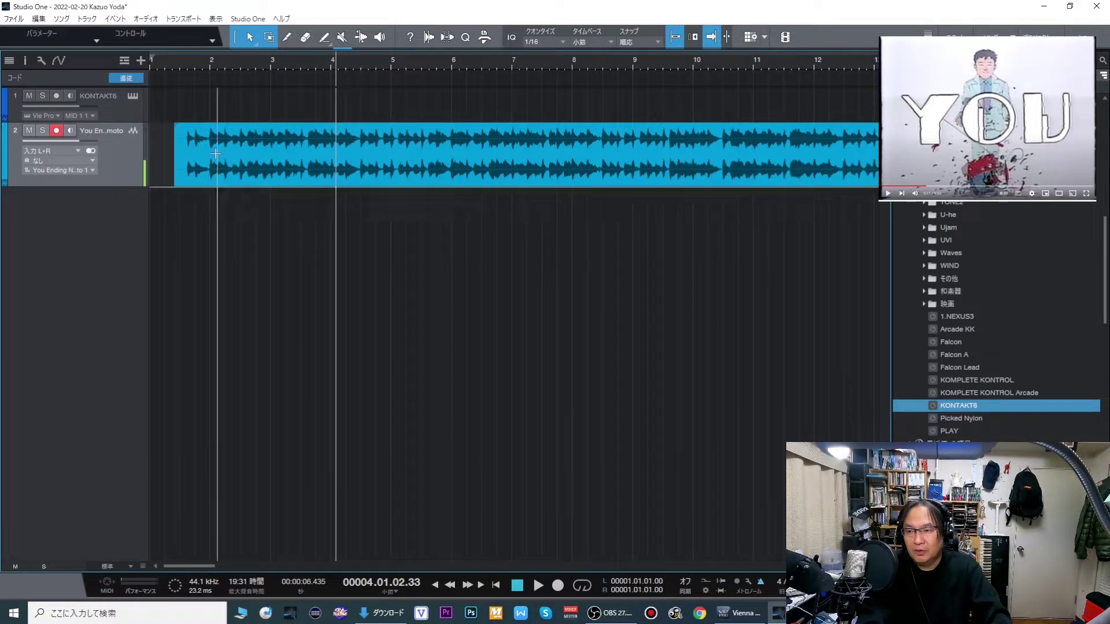
{"action": "left_click_drag", "start_coordinate": [205, 177], "coordinate": [211, 74]}
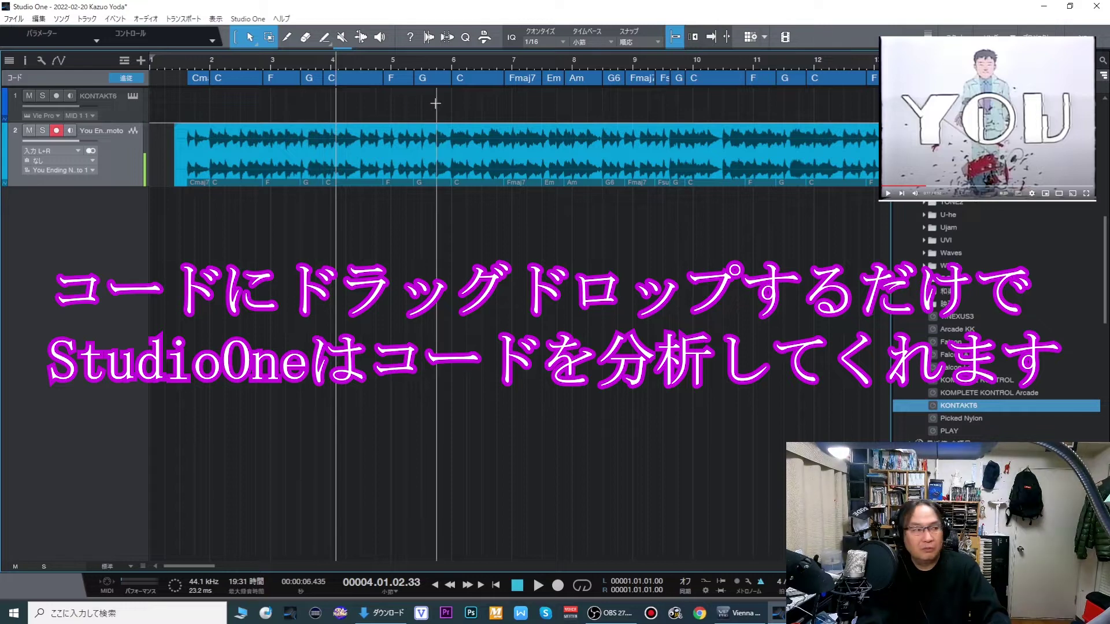
{"action": "scroll", "coordinate": [333, 93], "scroll_direction": "up", "scroll_amount": 3}
{"action": "scroll", "coordinate": [332, 93], "scroll_direction": "down", "scroll_amount": 4}
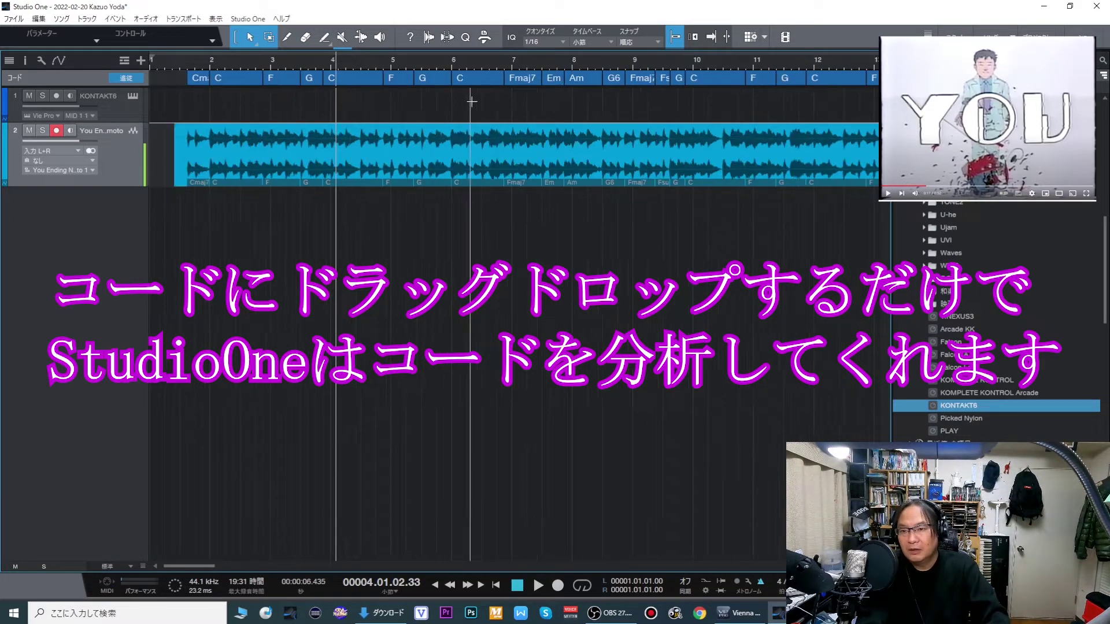
{"action": "scroll", "coordinate": [459, 99], "scroll_direction": "up", "scroll_amount": 2}
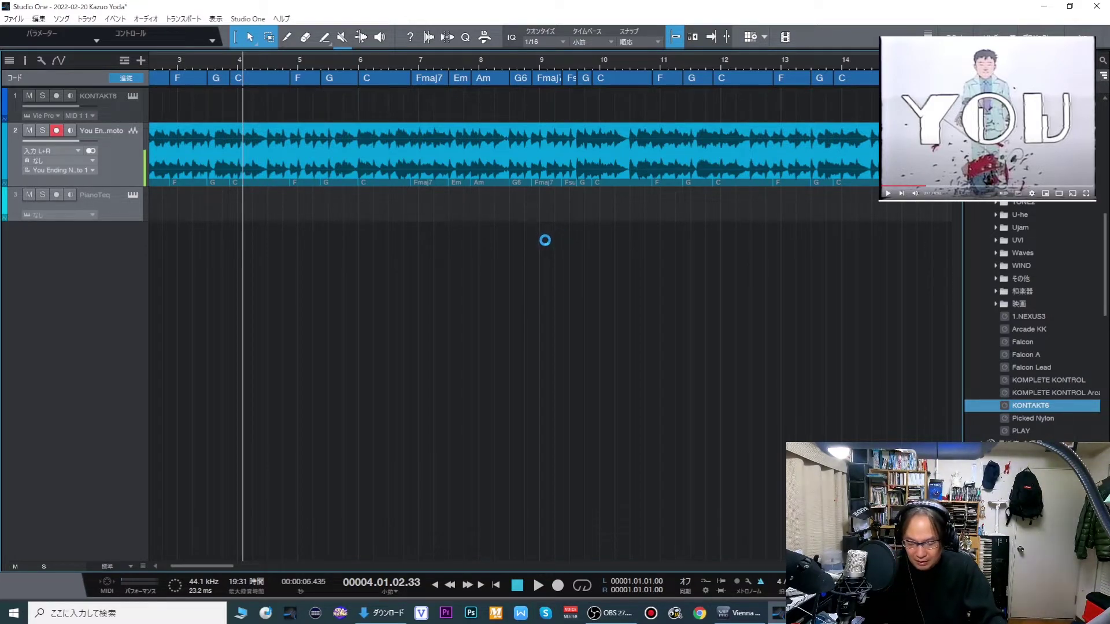
Select the PianoTeq track and rehearse a piano accompaniment along with the song
{"action": "left_click", "coordinate": [113, 204]}
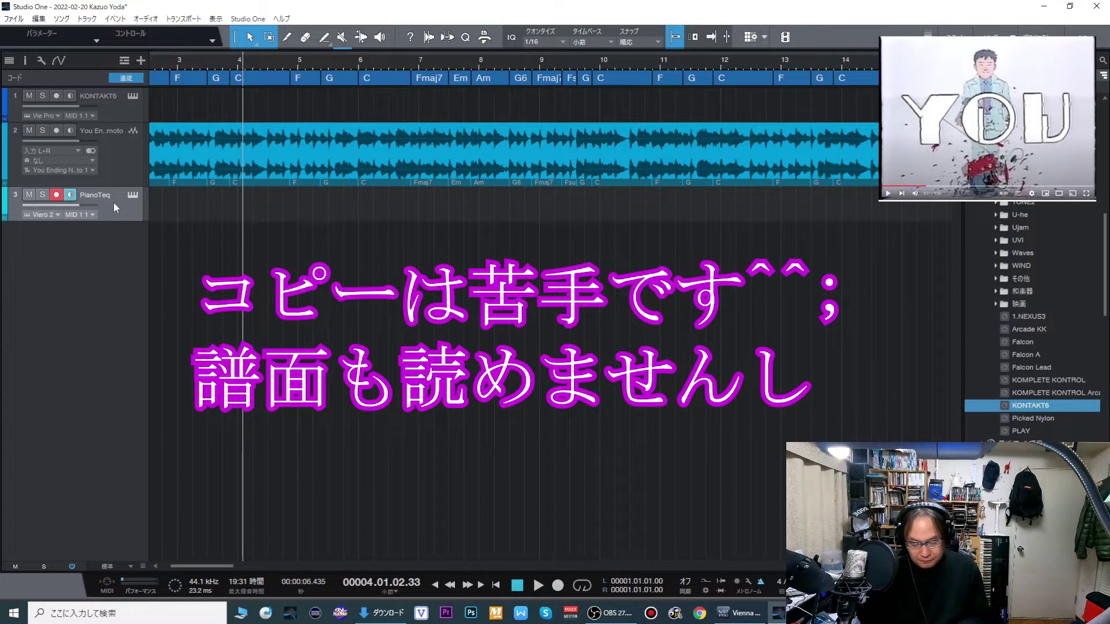
{"action": "key", "text": "f"}
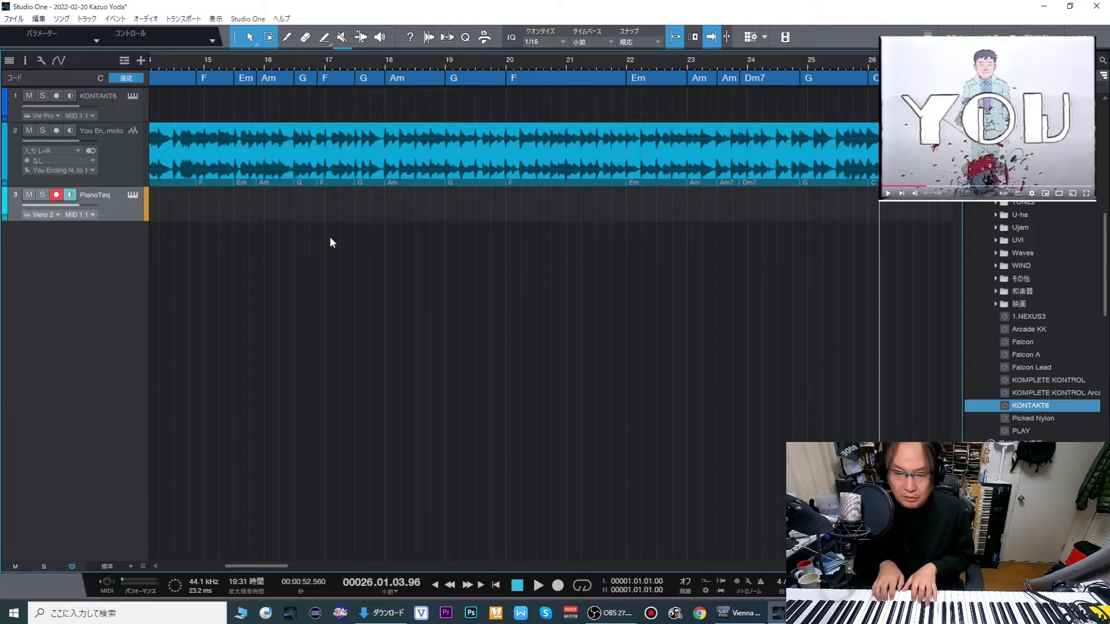
Play the song from the start to rehearse the drum part on the KANDY track
{"action": "key", "text": "comma"}
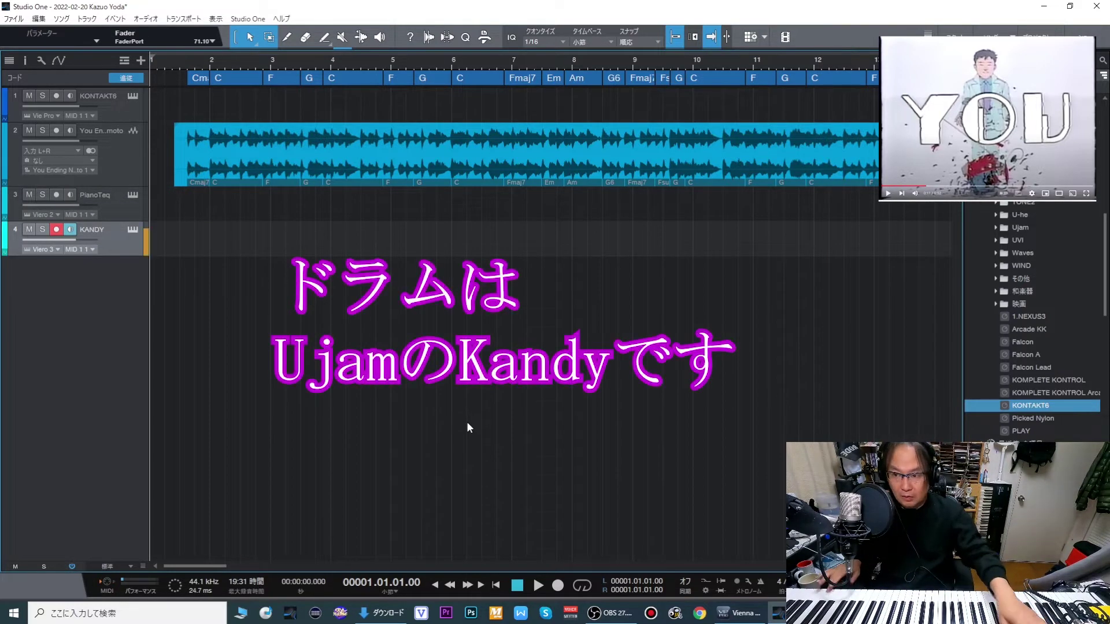
{"action": "key", "text": "space"}
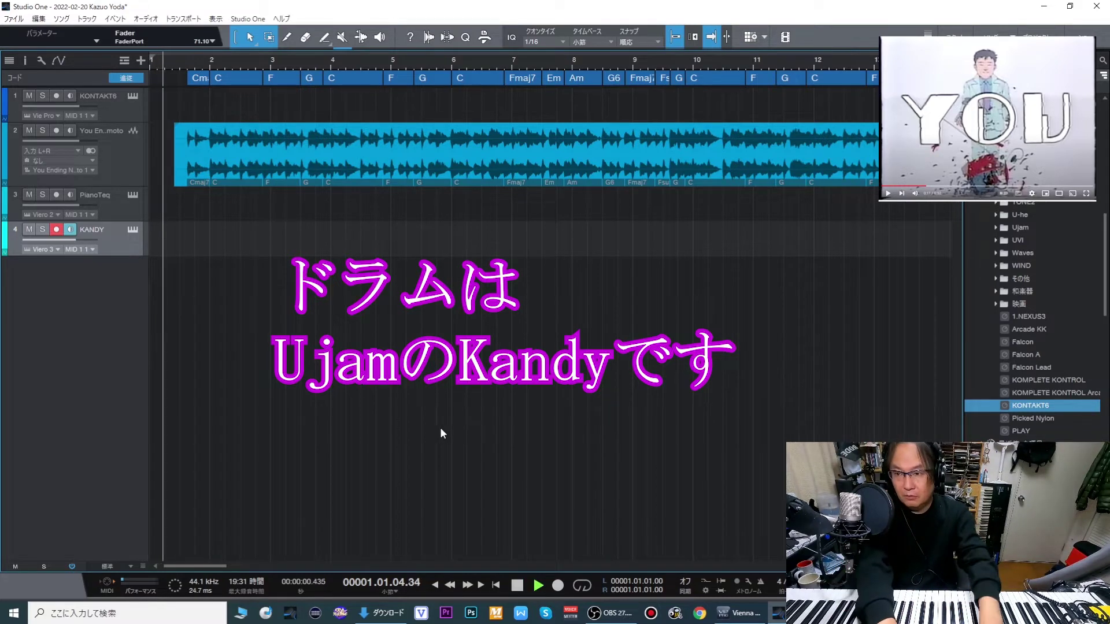
{"action": "key", "text": "e"}
{"action": "key", "text": "w"}
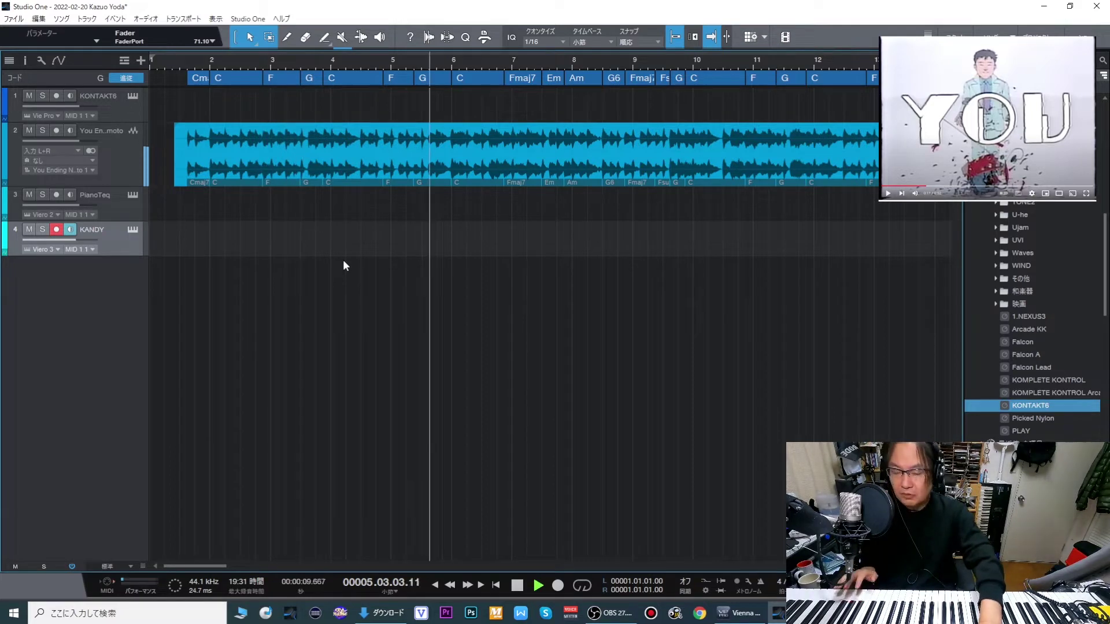
{"action": "key", "text": "space"}
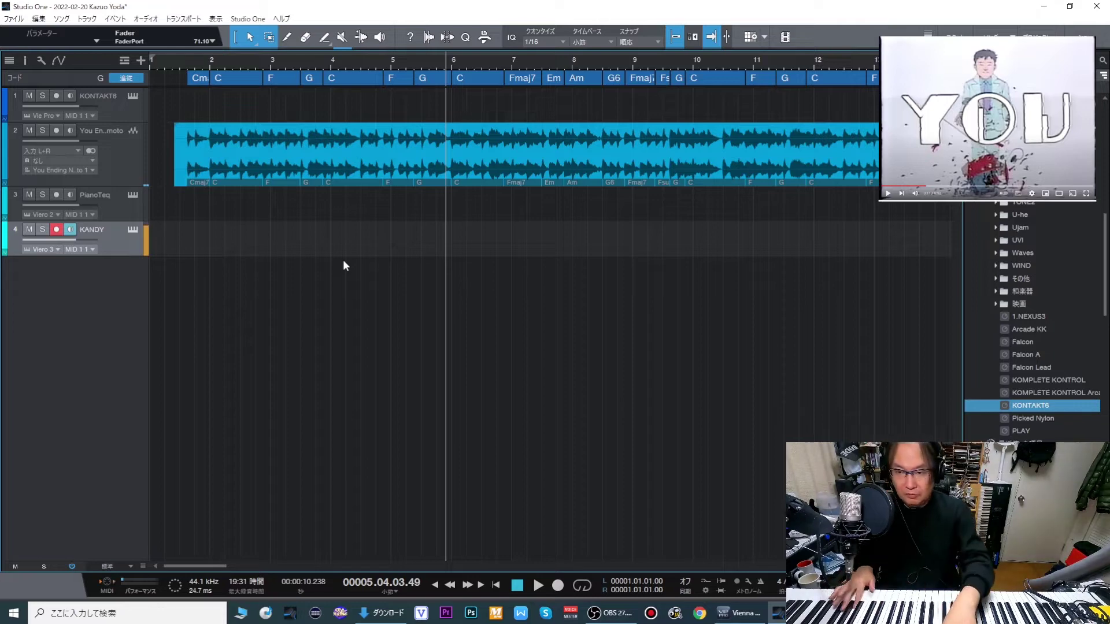
Record a drum part on the KANDY track from bar 2 to bar 10 and check its notes in the editor
{"action": "key", "text": "comma"}
{"action": "key", "text": "KP_Multiply"}
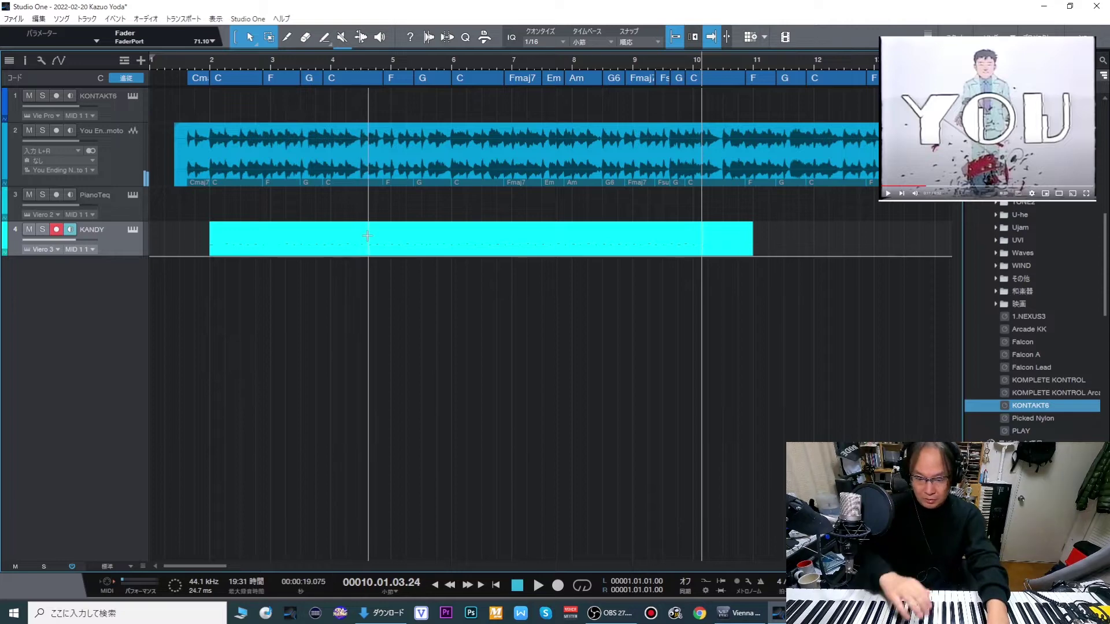
{"action": "double_click", "coordinate": [370, 252]}
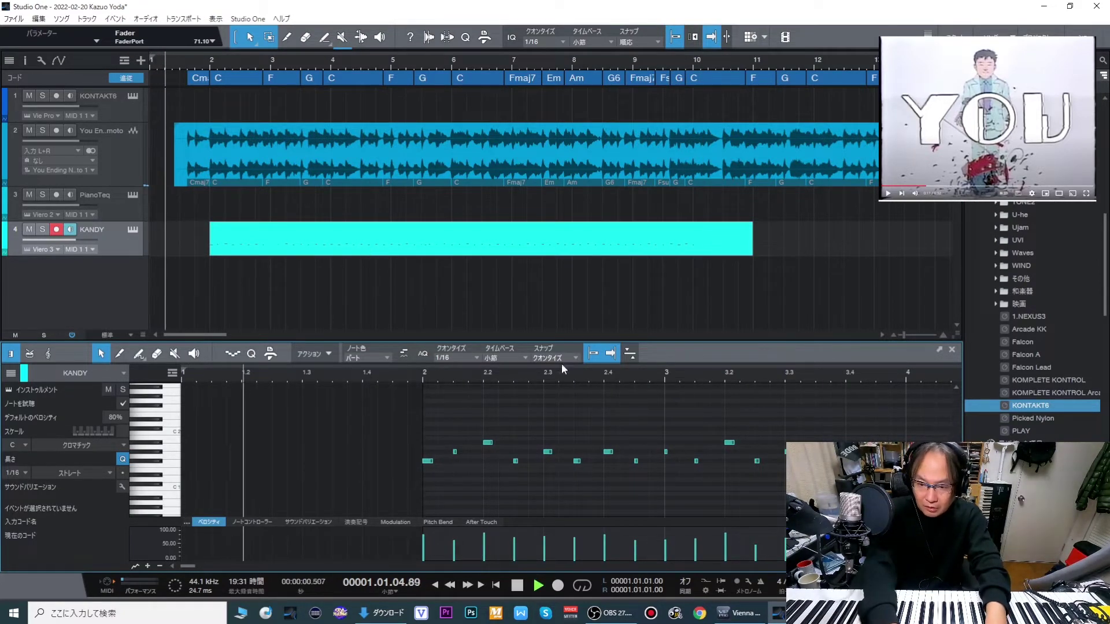
{"action": "key", "text": "w"}
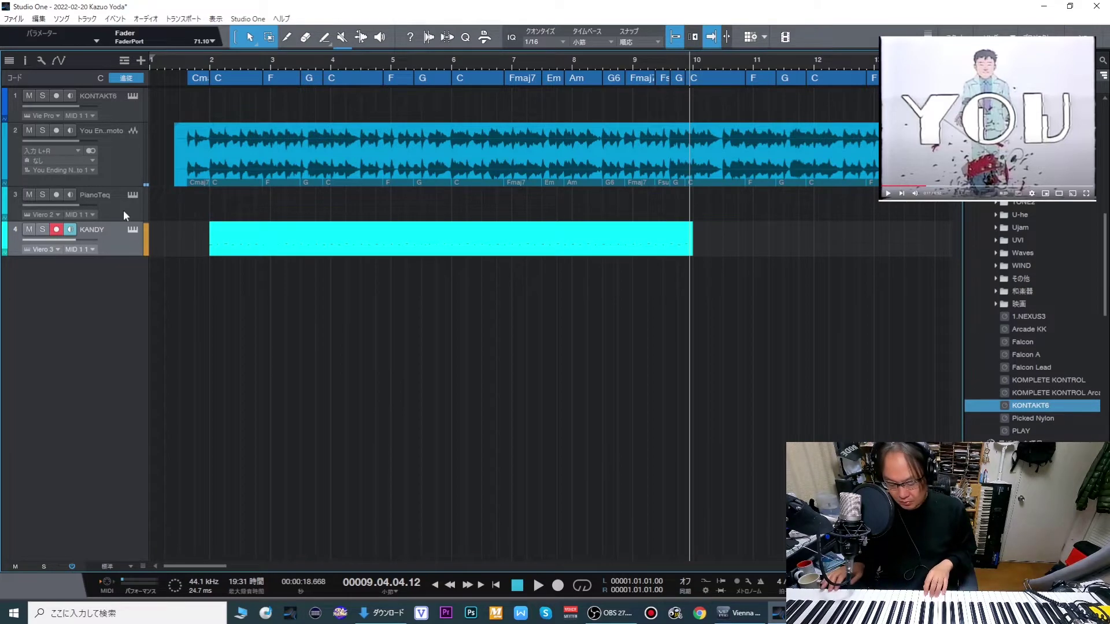
Overdub a second layer of drum notes onto the KANDY part, recording from the song start
{"action": "key", "text": "Home"}
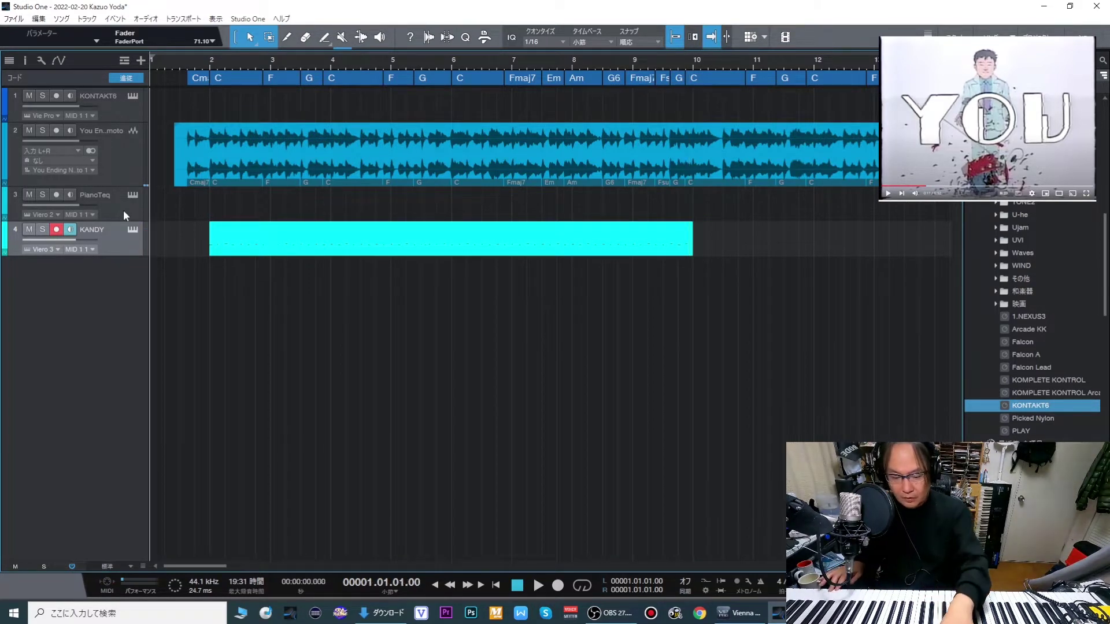
{"action": "key", "text": "KP_Multiply"}
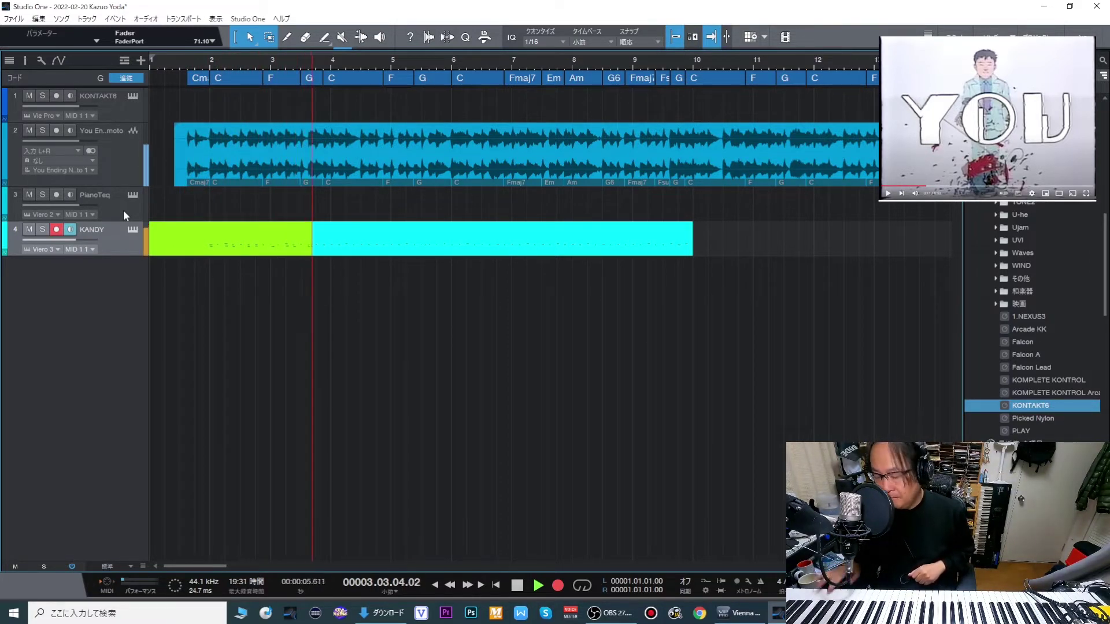
{"action": "key", "text": "space"}
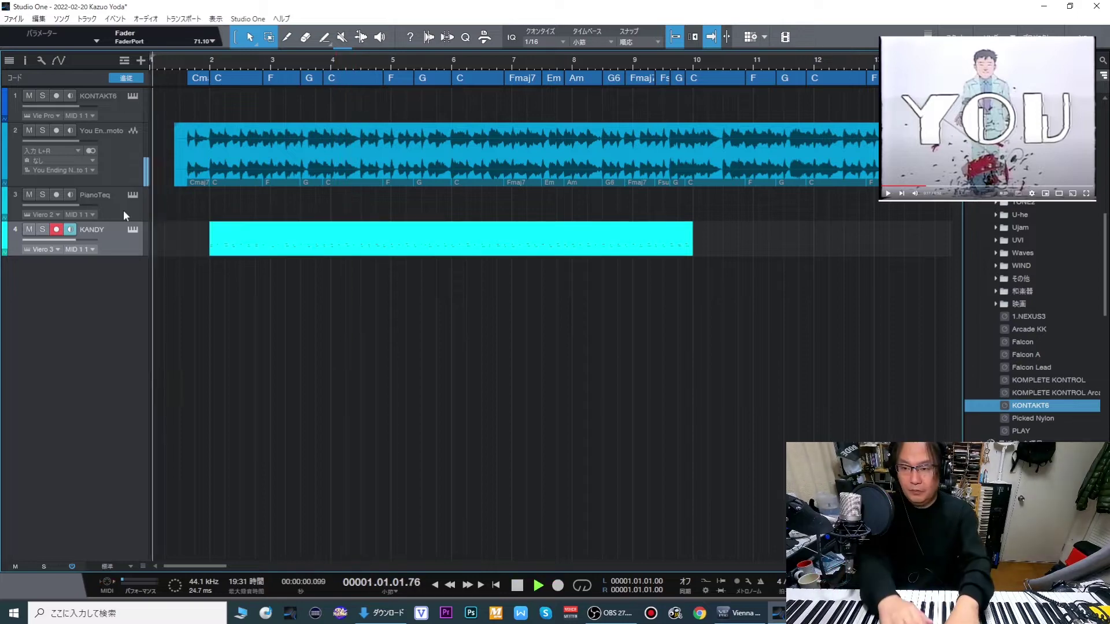
Audition the KANDY part in the note editor, muting and unmuting the imported song track to compare
{"action": "double_click", "coordinate": [301, 252]}
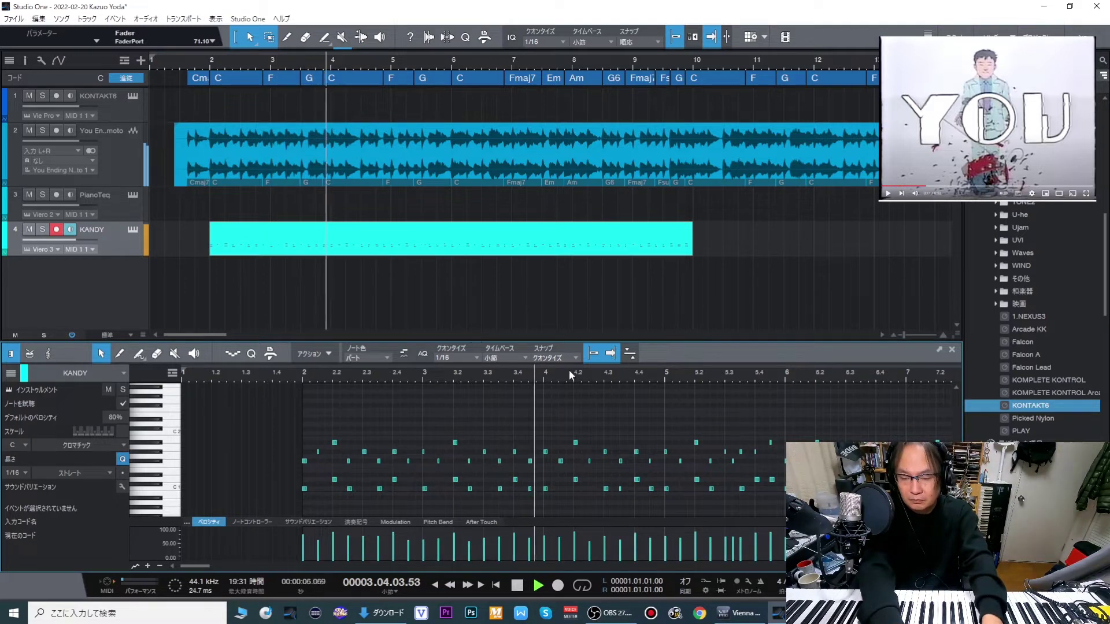
{"action": "left_click", "coordinate": [29, 131]}
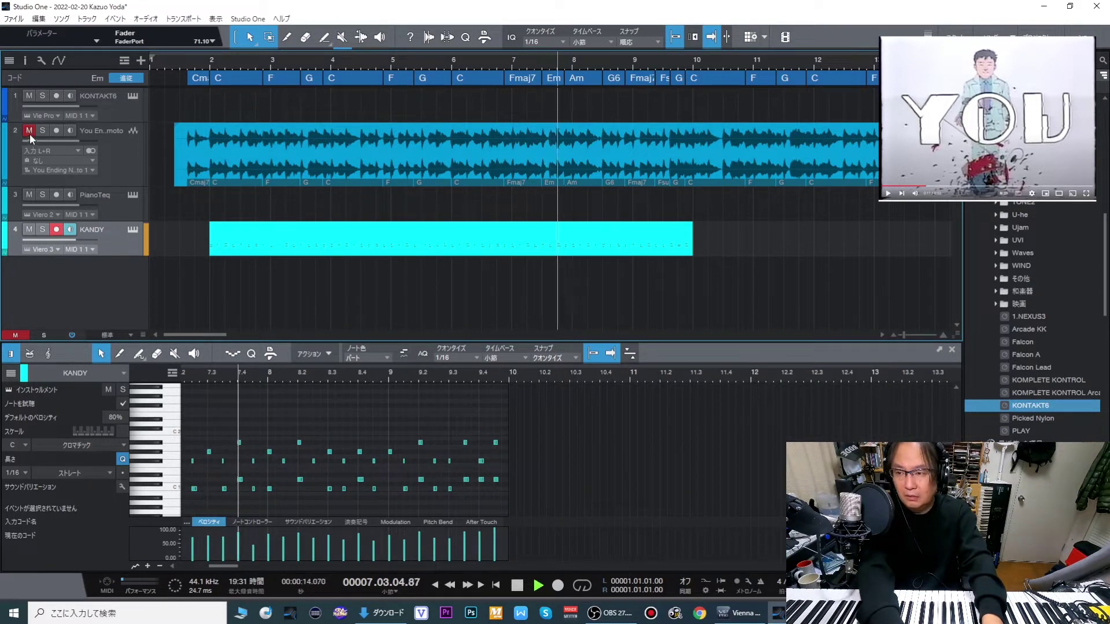
{"action": "left_click", "coordinate": [29, 129]}
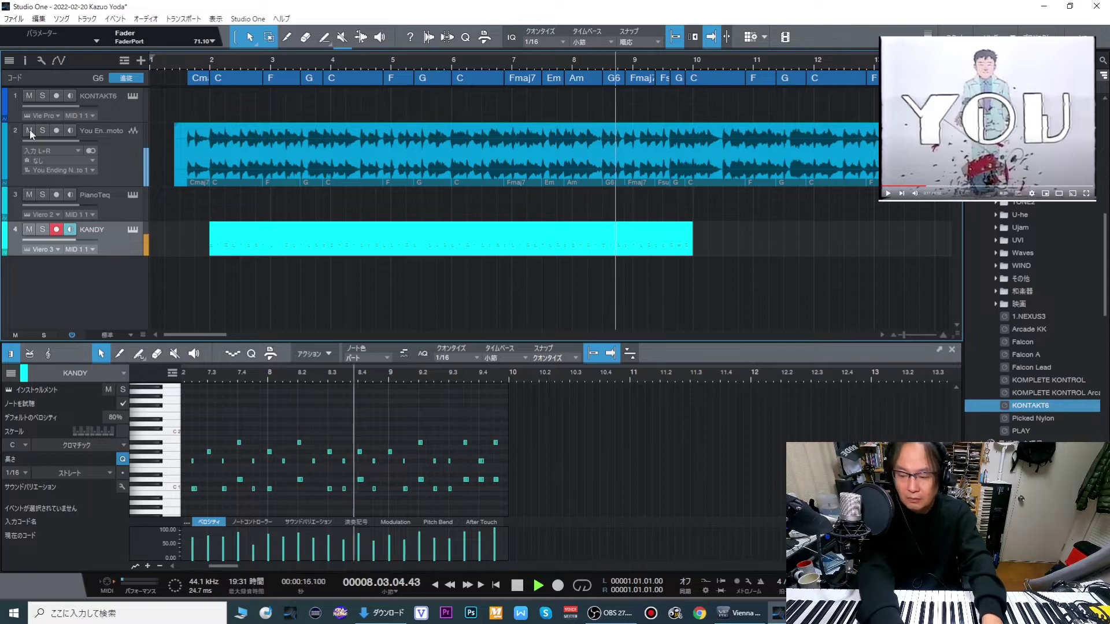
Lower the imported song's channel to -17.3 dB in the mixer and replay the song from the start to check the balance
{"action": "key", "text": "F3"}
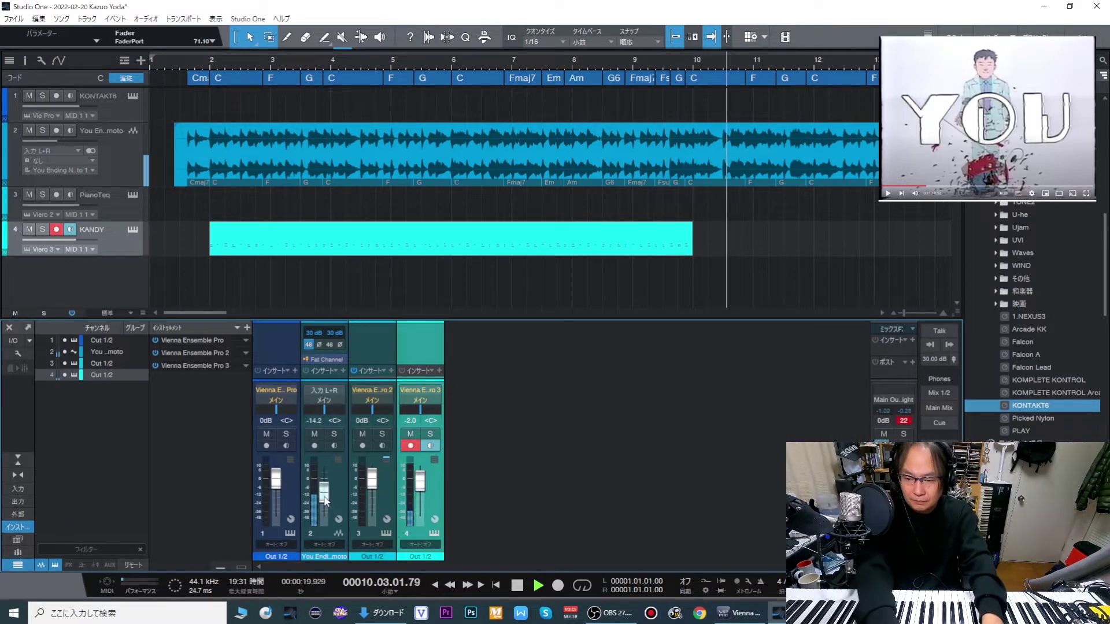
{"action": "left_click_drag", "start_coordinate": [326, 501], "coordinate": [326, 504]}
{"action": "key", "text": "Home"}
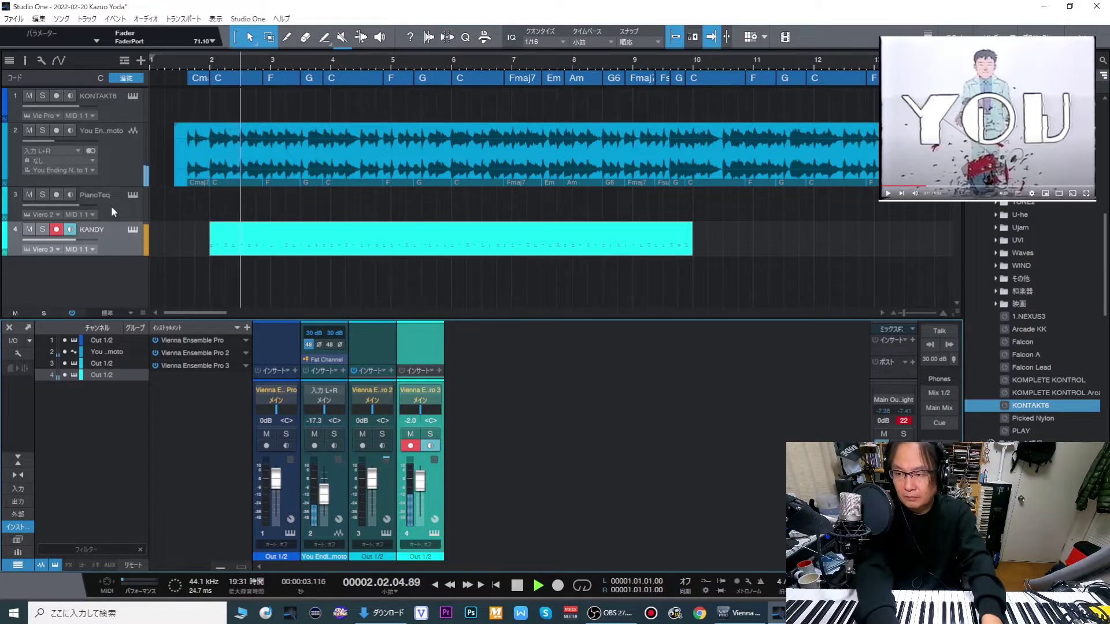
{"action": "key", "text": "space"}
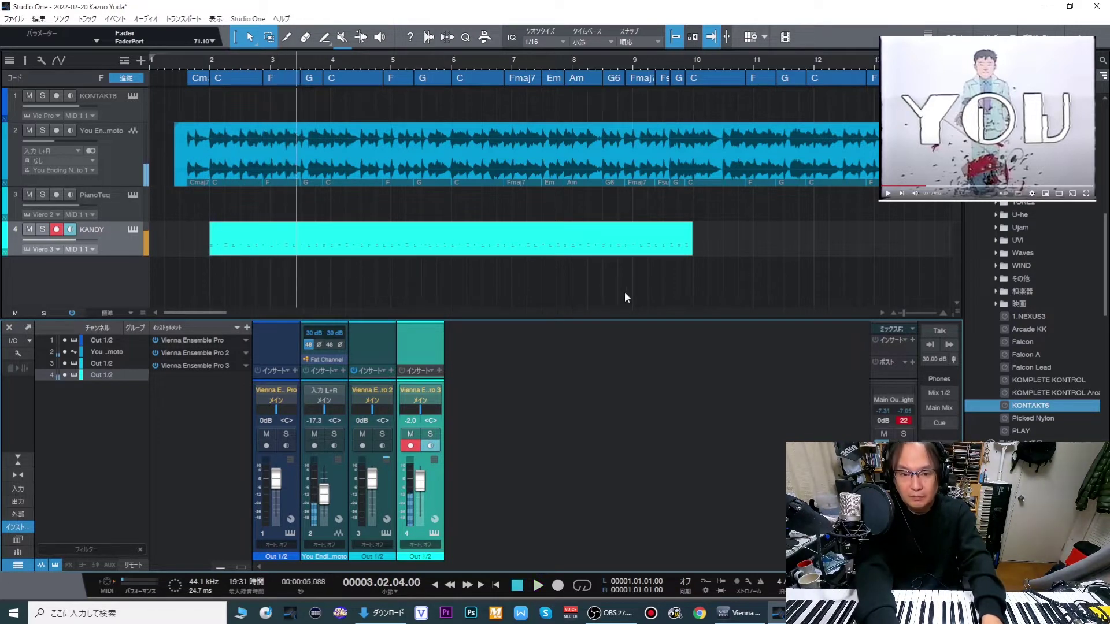
Insert the FabFilter Pro-L 2 limiter from the _kazuo Master folder on the main output
{"action": "left_click", "coordinate": [912, 340]}
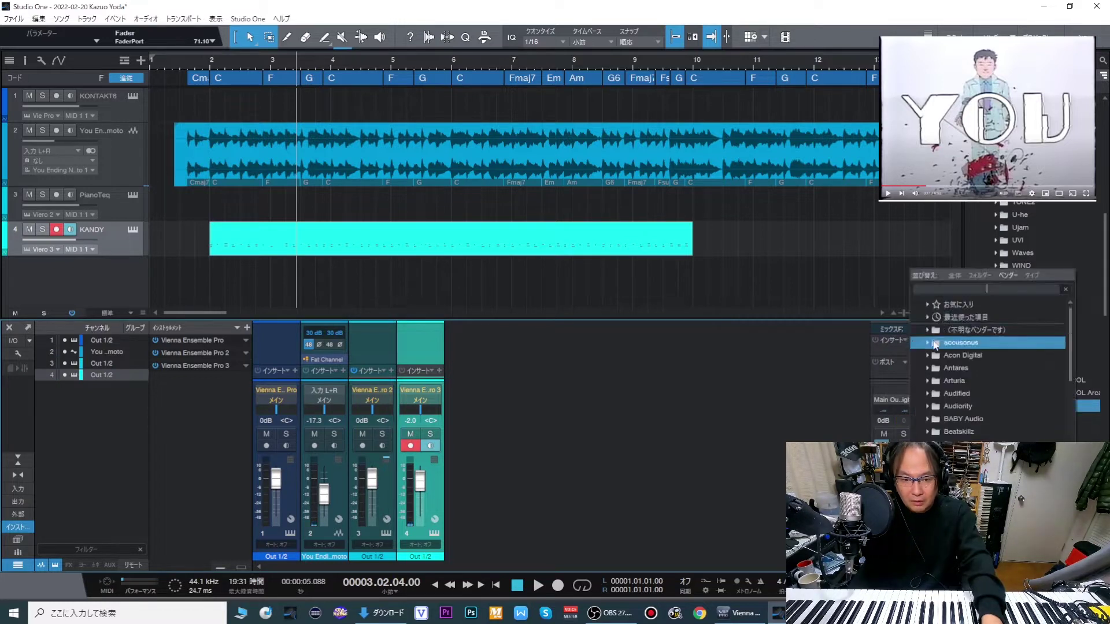
{"action": "left_click", "coordinate": [979, 275]}
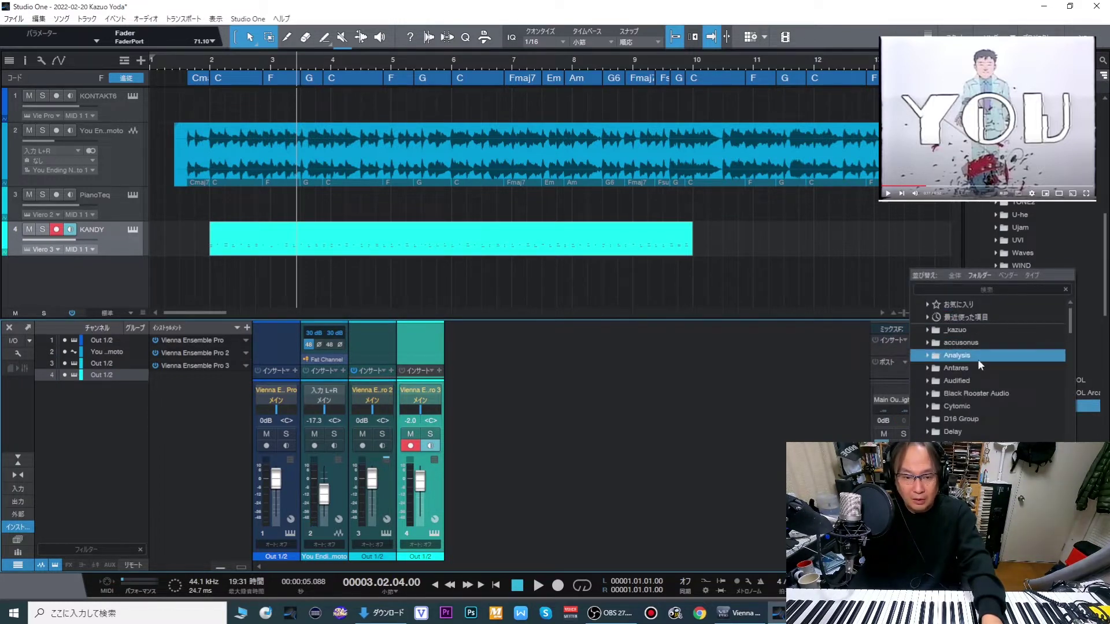
{"action": "left_click", "coordinate": [927, 330]}
{"action": "left_click", "coordinate": [935, 344]}
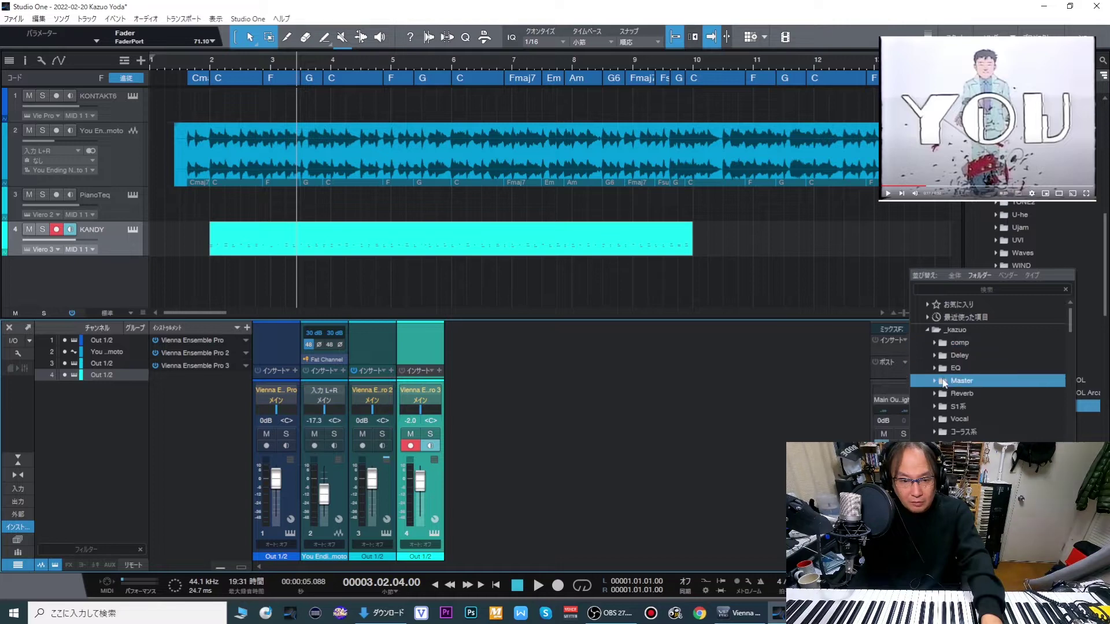
{"action": "left_click", "coordinate": [962, 393]}
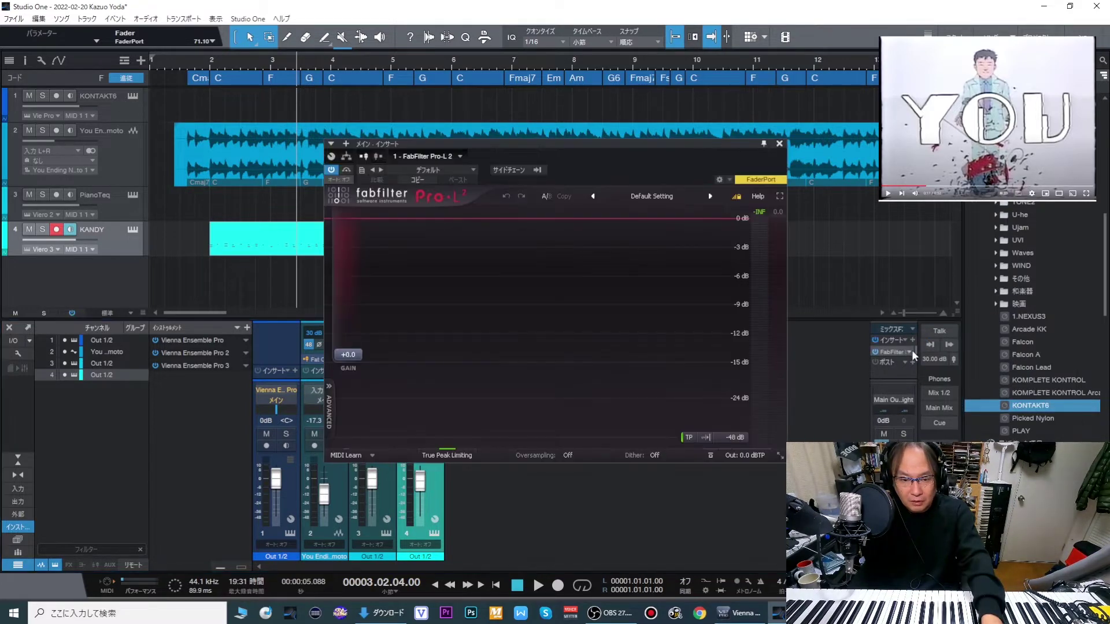
{"action": "left_click", "coordinate": [910, 349]}
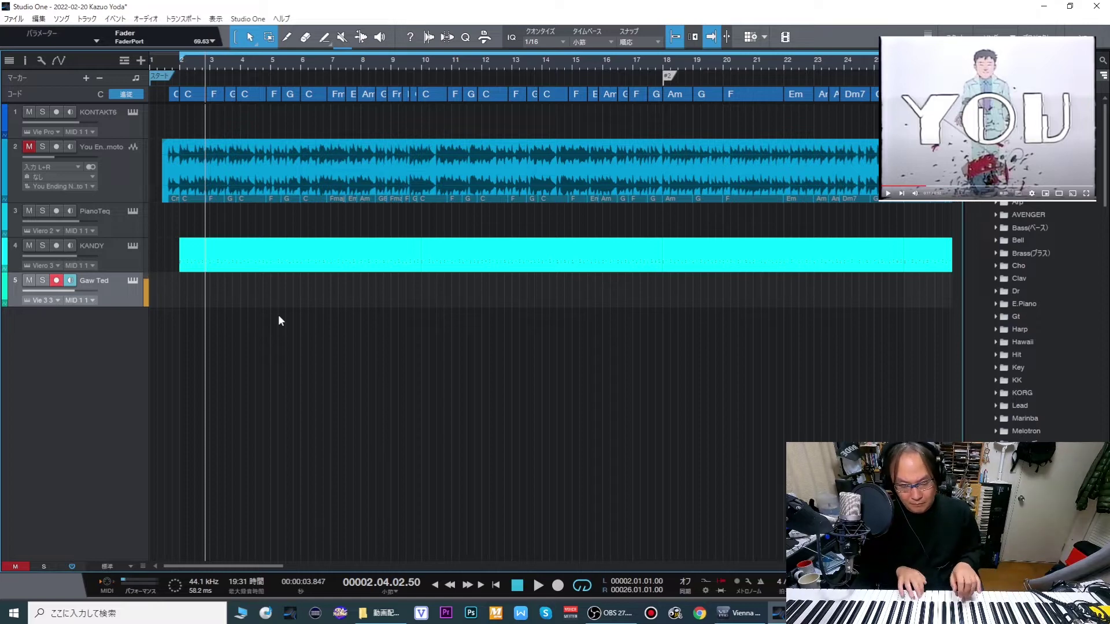
Unmute the imported song track and audition it with the drum part from bar 2
{"action": "key", "text": "KP_Decimal"}
{"action": "key", "text": "e"}
{"action": "key", "text": "space"}
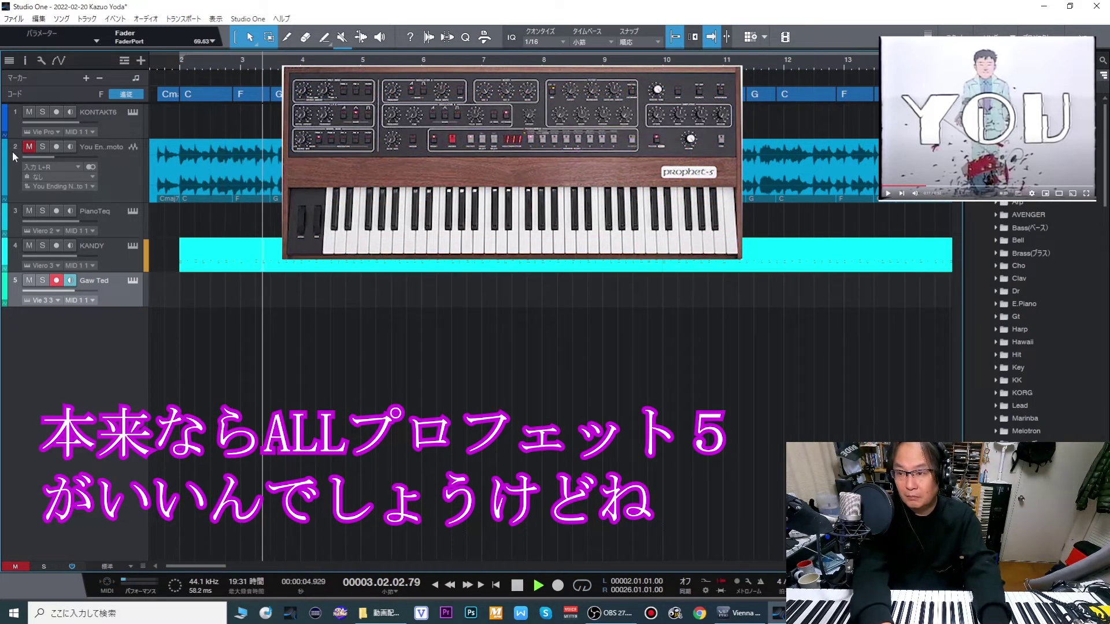
{"action": "left_click", "coordinate": [29, 146]}
{"action": "key", "text": "KP_Decimal"}
{"action": "key", "text": "space"}
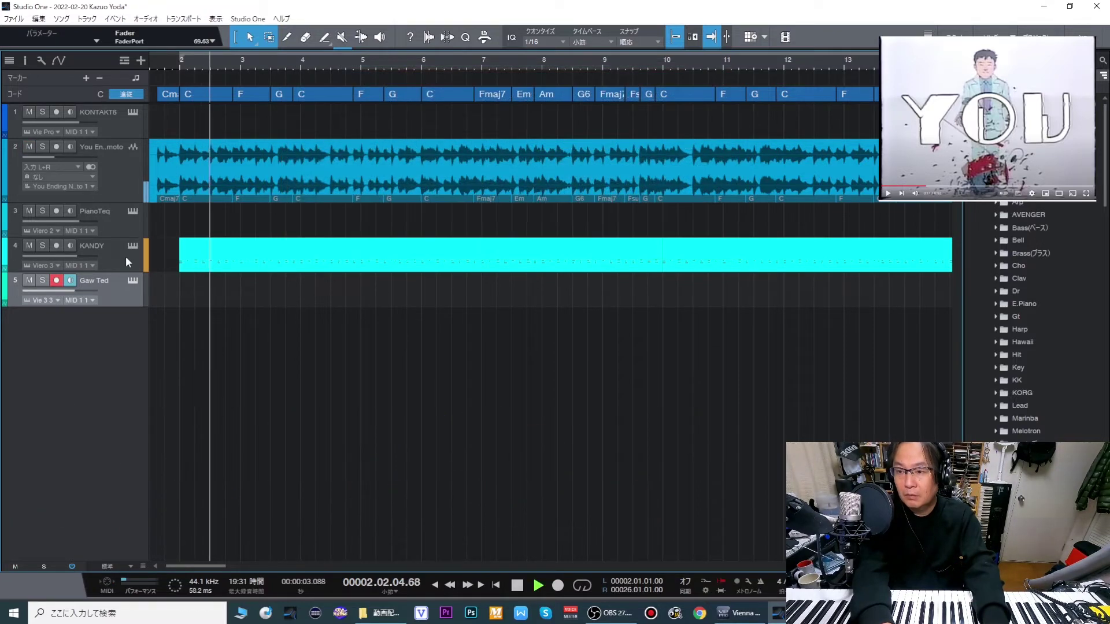
{"action": "key", "text": "w"}
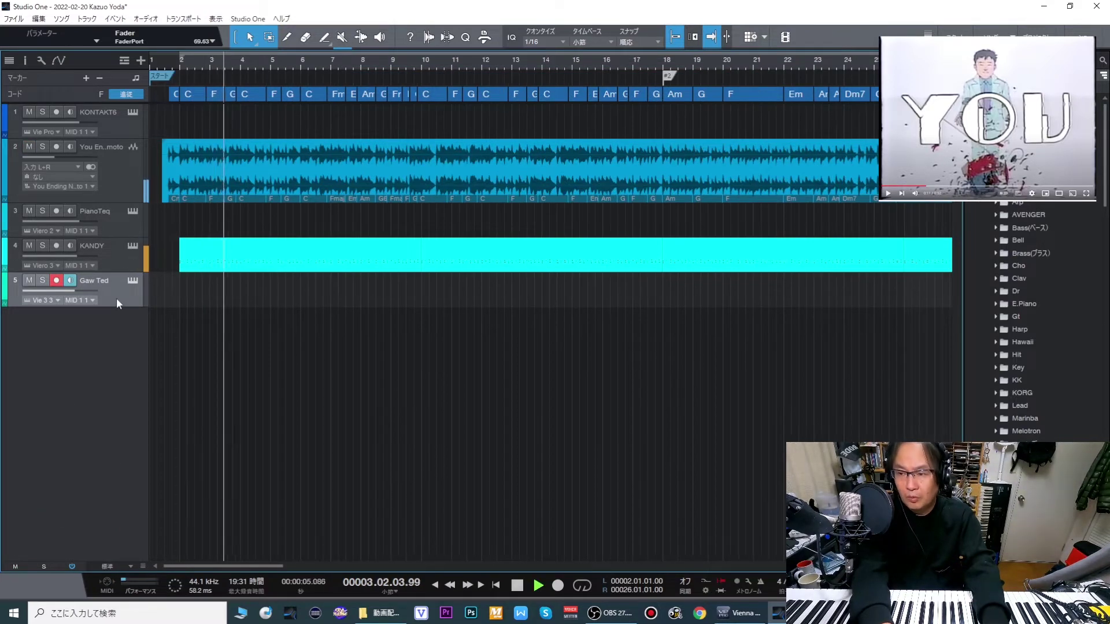
{"action": "key", "text": "space"}
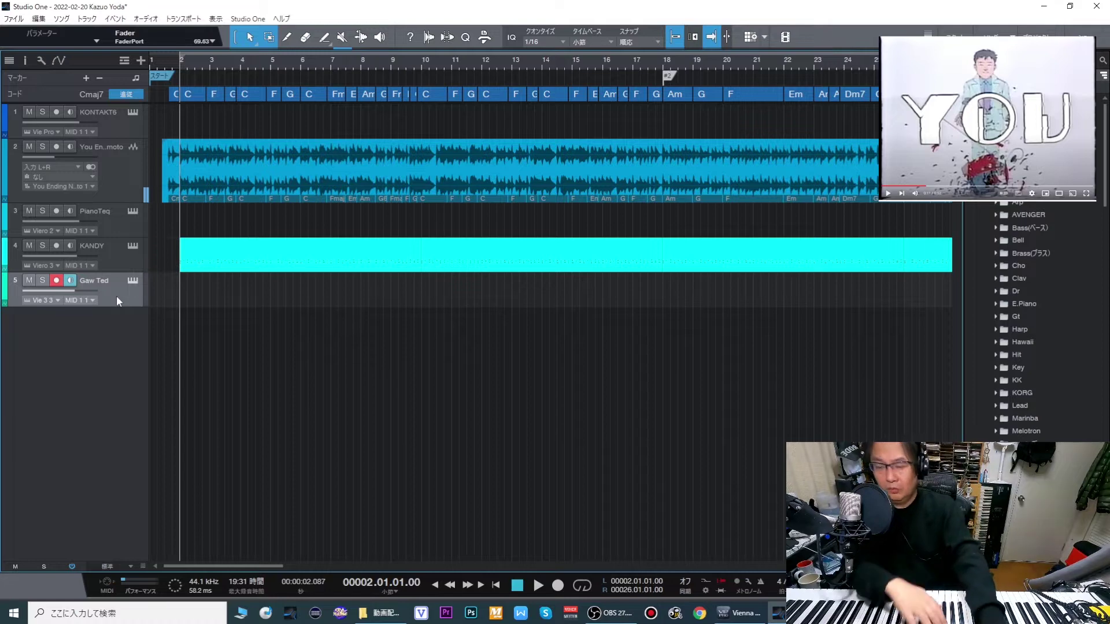
Record a part on the Gaw Ted track from bar 2 to bar 26 and play it back from the start
{"action": "key", "text": "e"}
{"action": "key", "text": "e"}
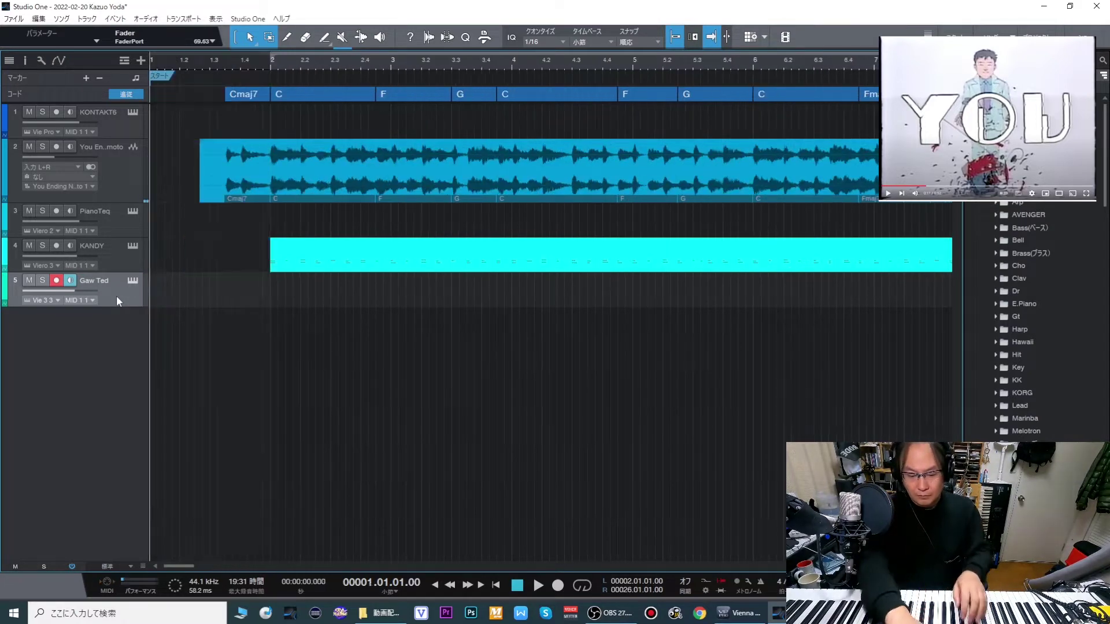
{"action": "key", "text": "KP_Subtract"}
{"action": "key", "text": "space"}
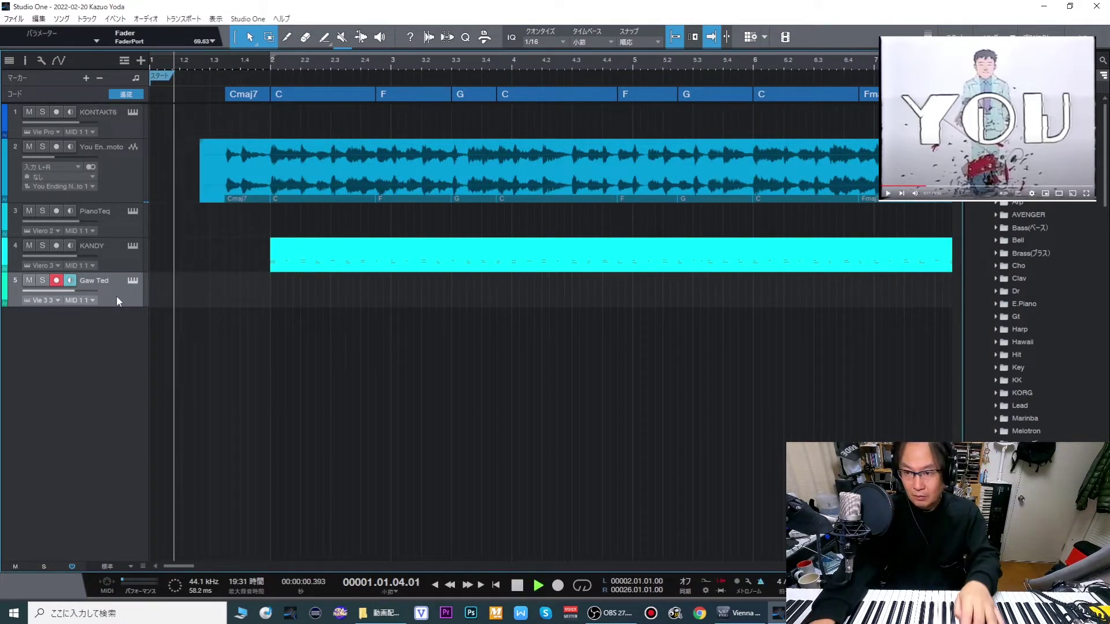
{"action": "key", "text": "KP_Multiply"}
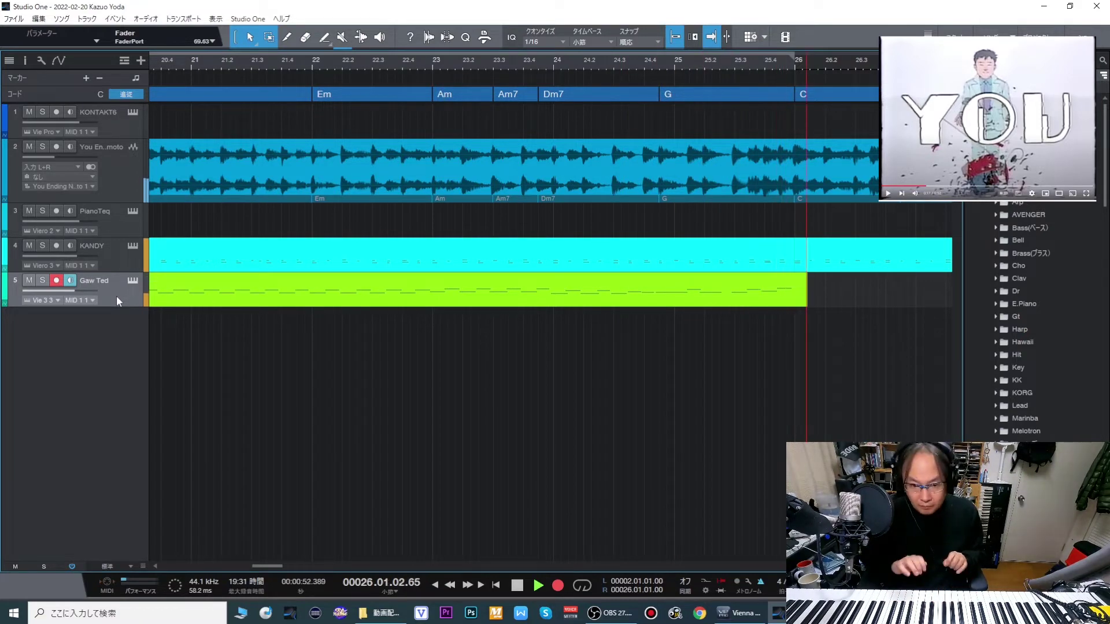
{"action": "key", "text": "space"}
{"action": "key", "text": "Home"}
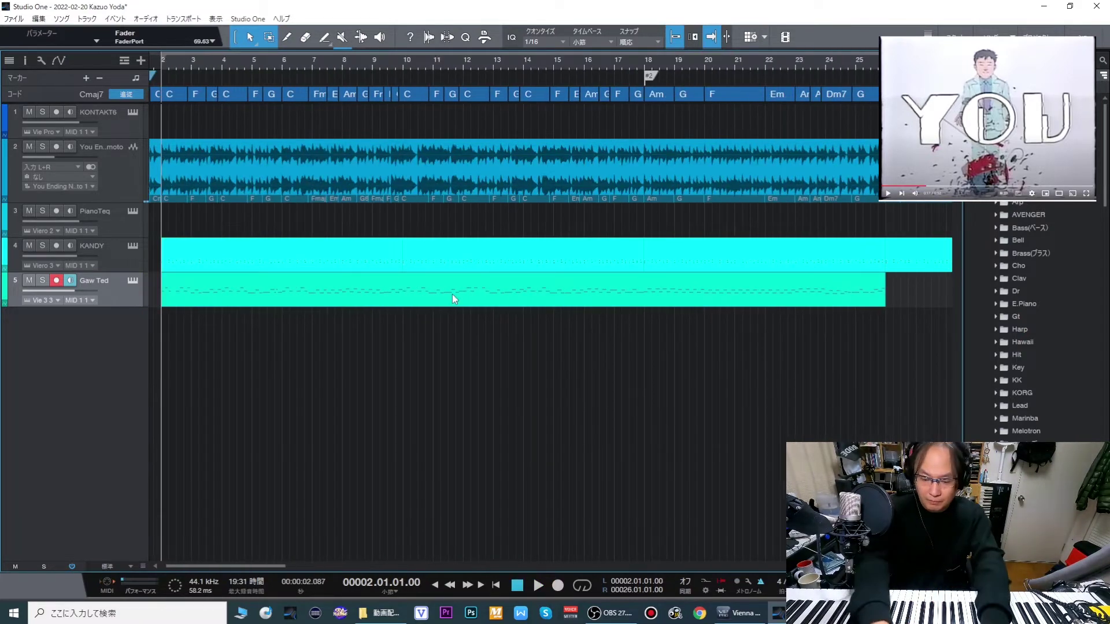
{"action": "key", "text": "space"}
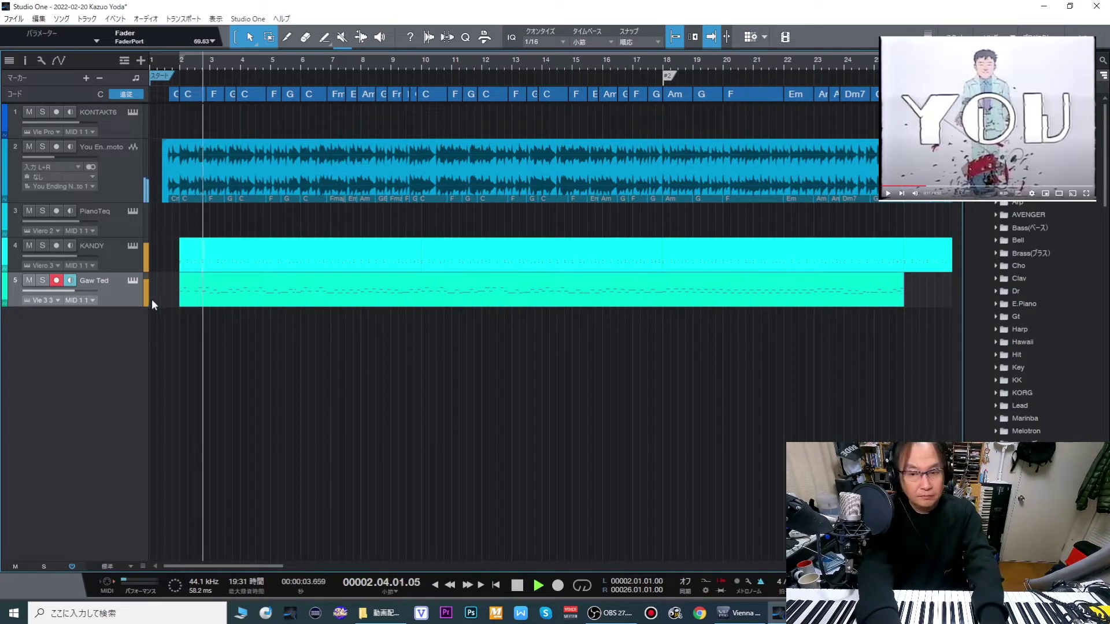
Rehearse on the PianoTeq track, and record its part from bar 2 to bar 26
{"action": "left_click", "coordinate": [103, 227]}
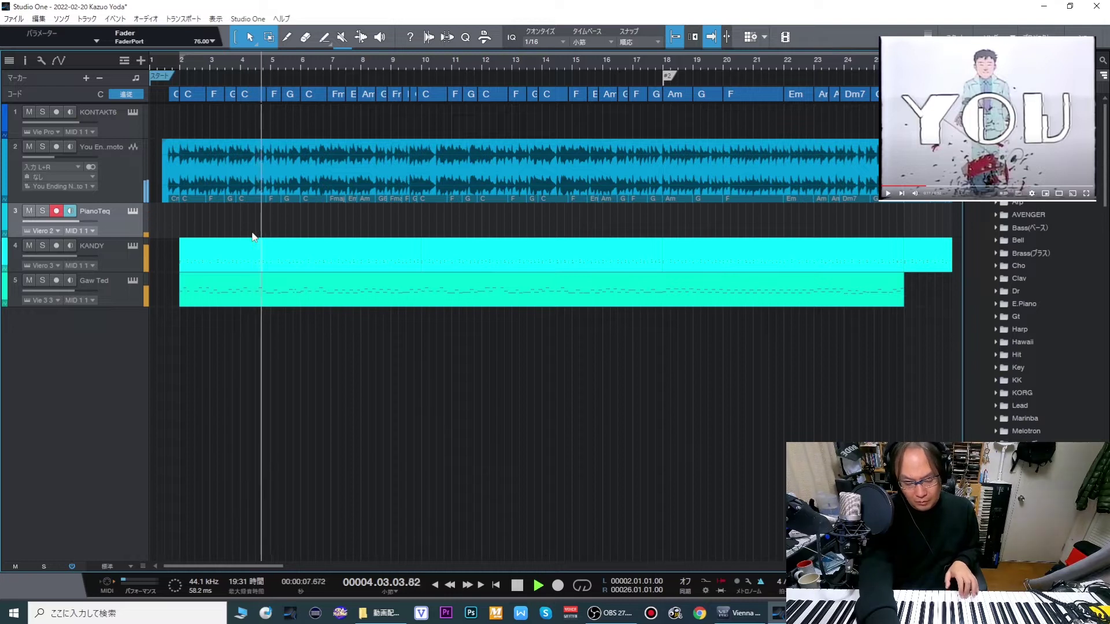
{"action": "key", "text": "space"}
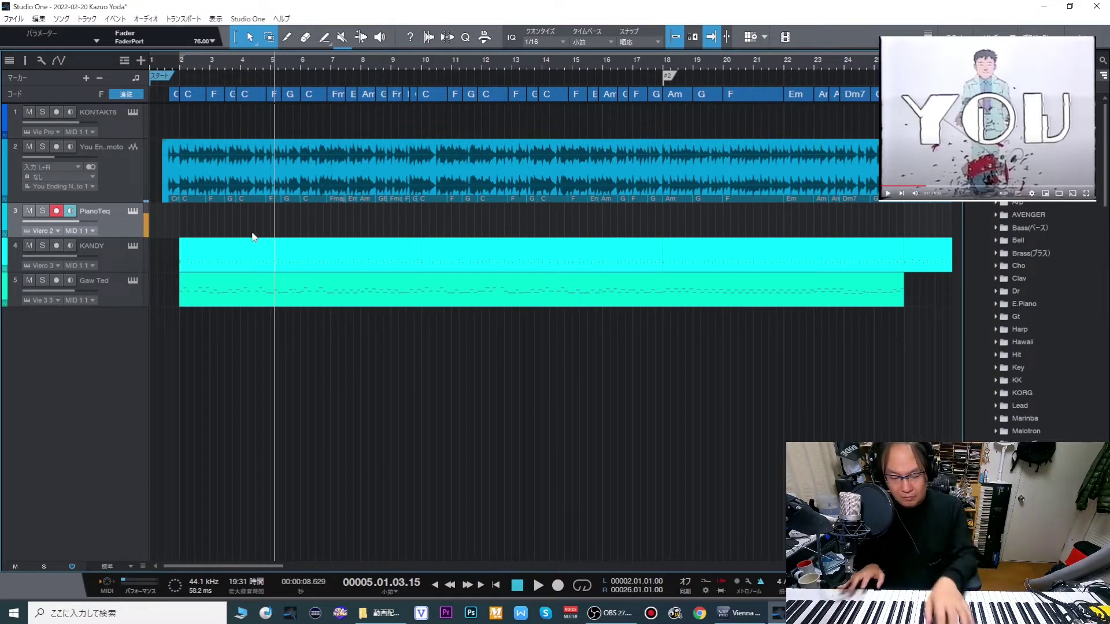
{"action": "key", "text": "Home"}
{"action": "key", "text": "space"}
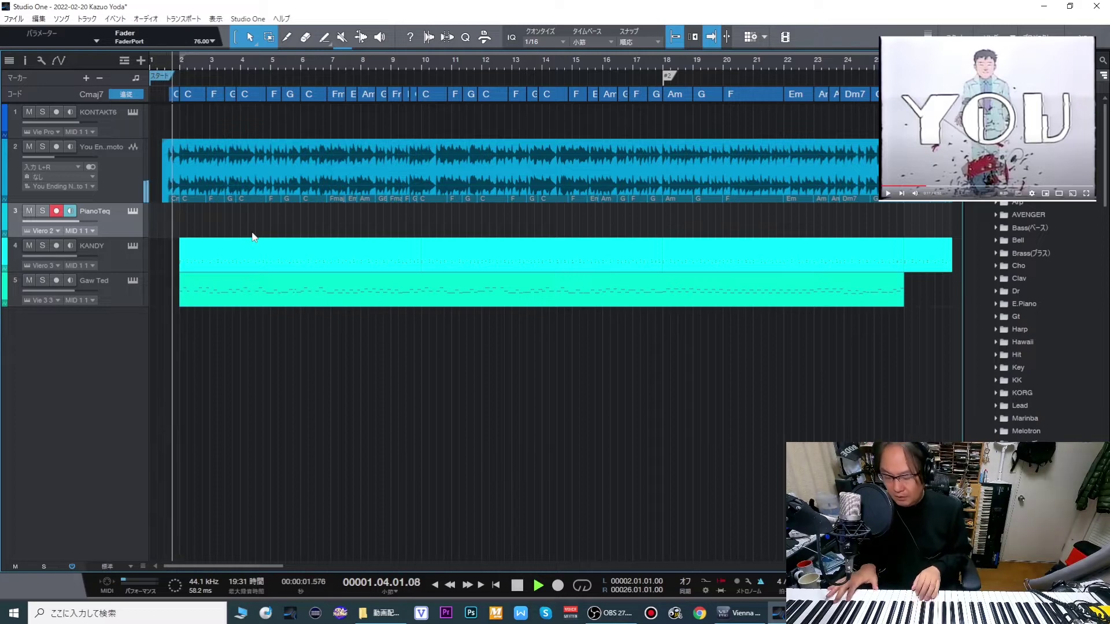
{"action": "key", "text": "KP_Multiply"}
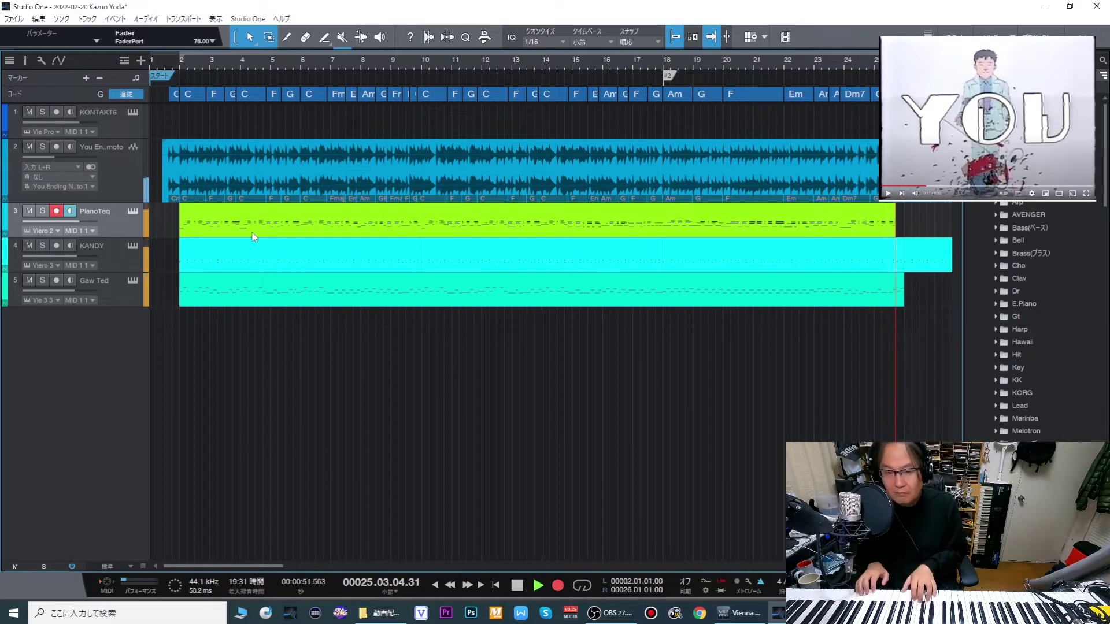
{"action": "key", "text": "space"}
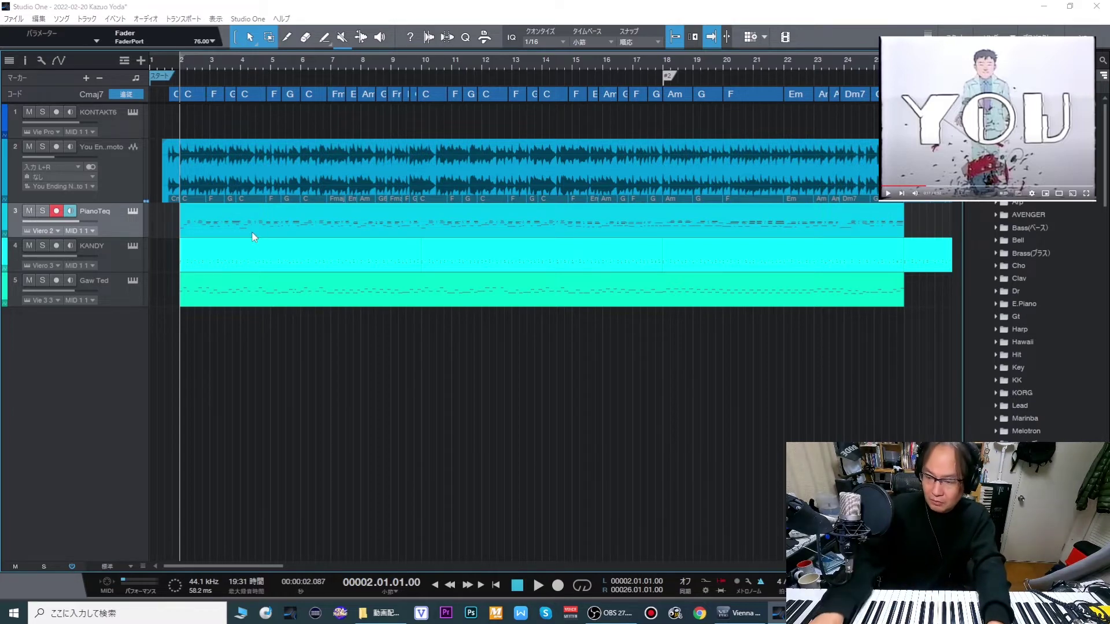
Play back the recorded parts from bar 2 and mute the imported song track
{"action": "key", "text": "space"}
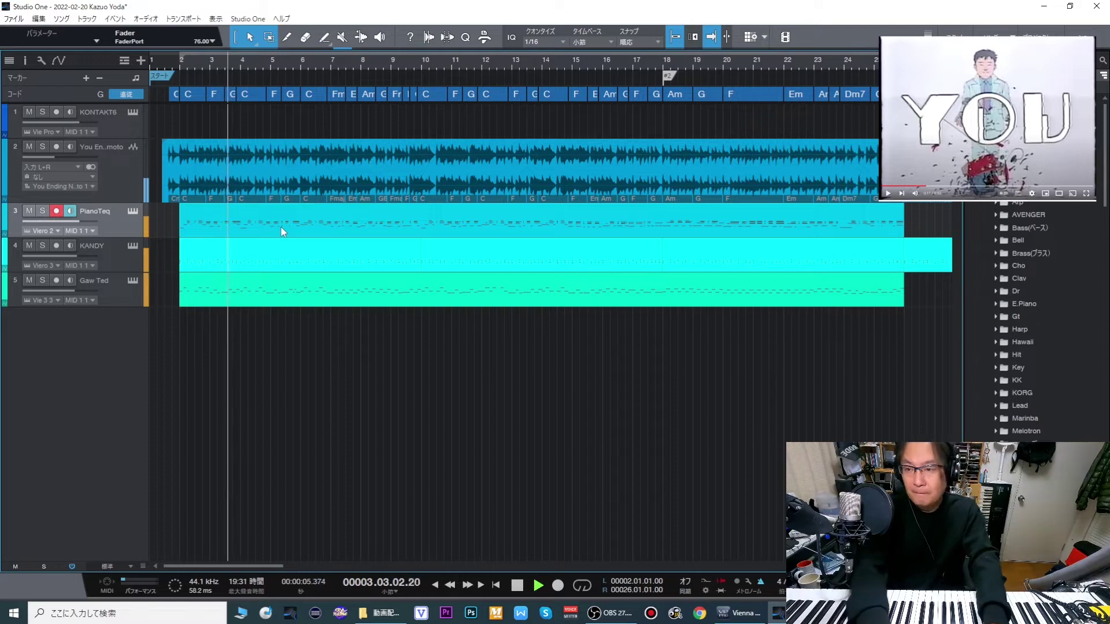
{"action": "left_click", "coordinate": [30, 148]}
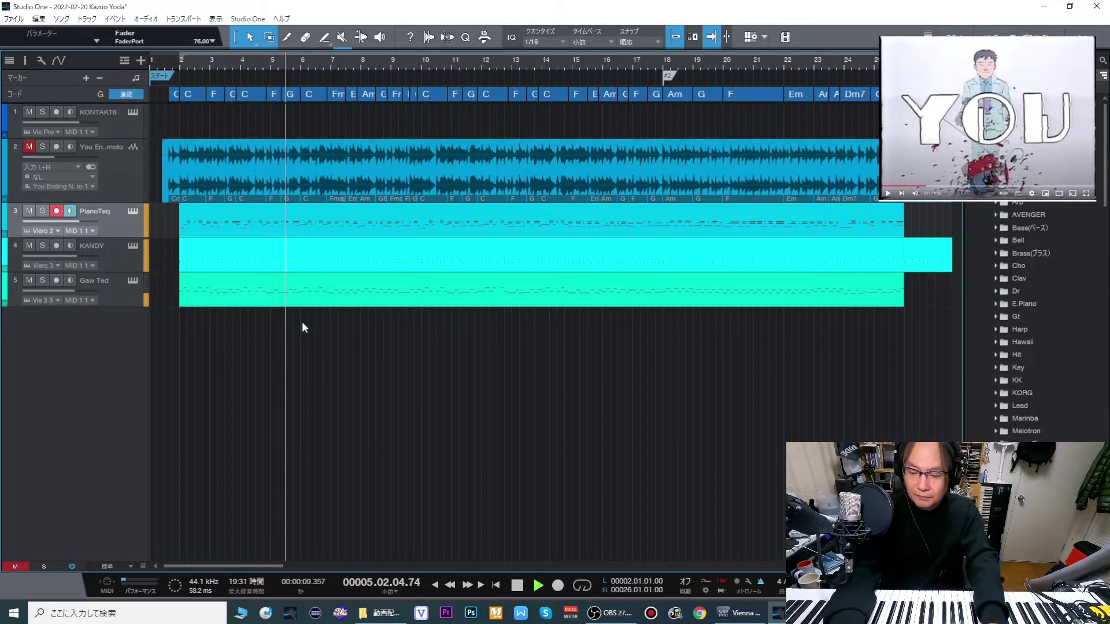
{"action": "key", "text": "F3"}
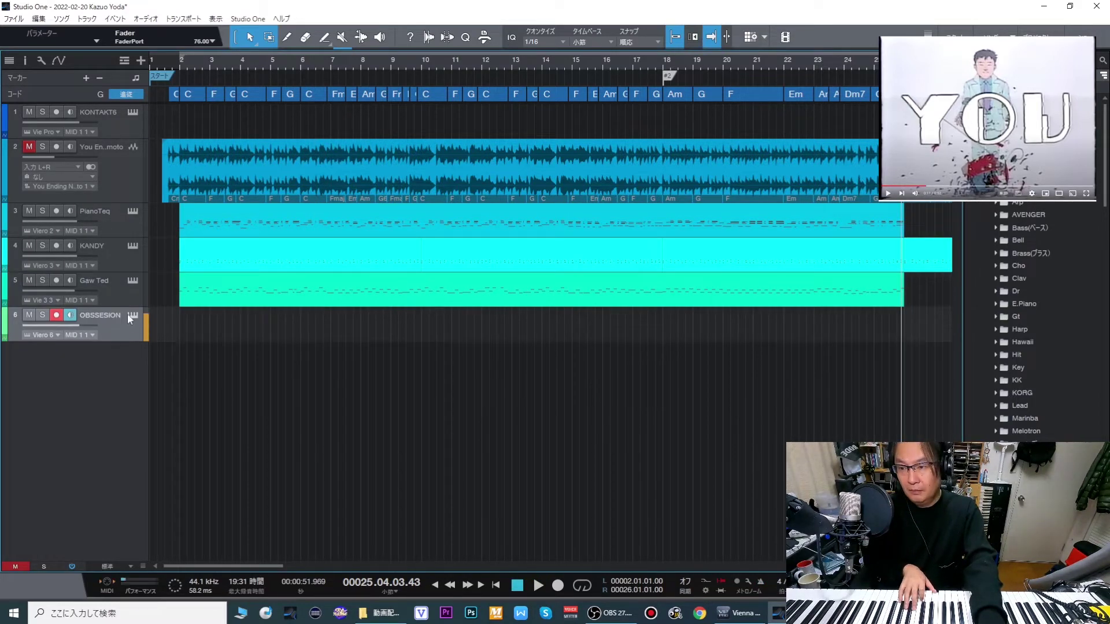
Open the OBSSESION track's synth in Vienna Ensemble Pro and set its pulse width modulation depth to 2.50
{"action": "left_click", "coordinate": [499, 392]}
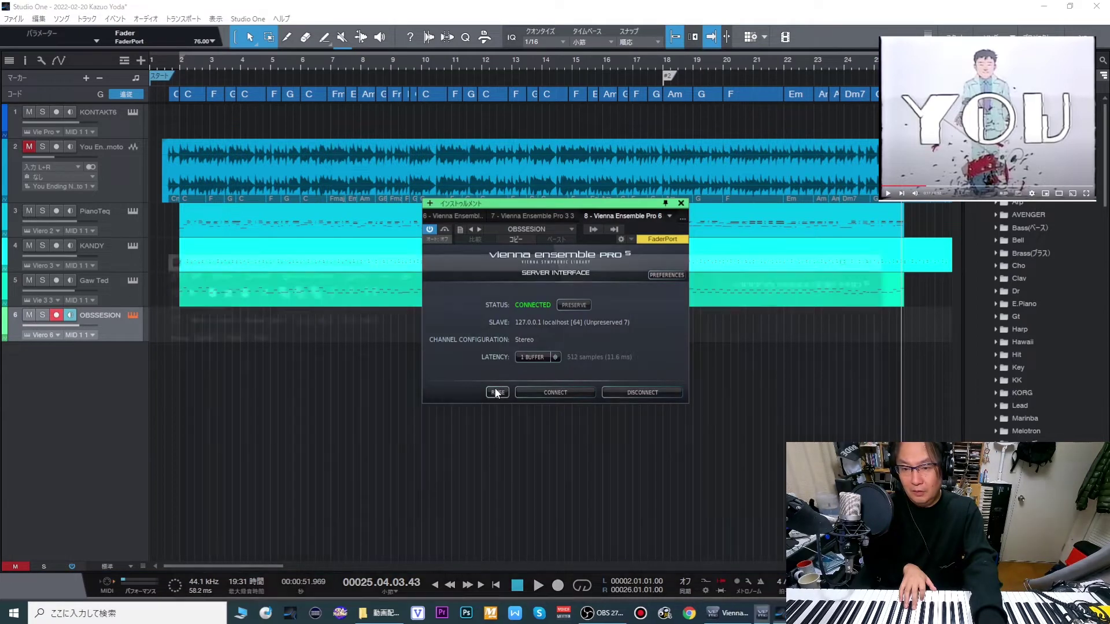
{"action": "left_click_drag", "start_coordinate": [495, 263], "coordinate": [449, 77]}
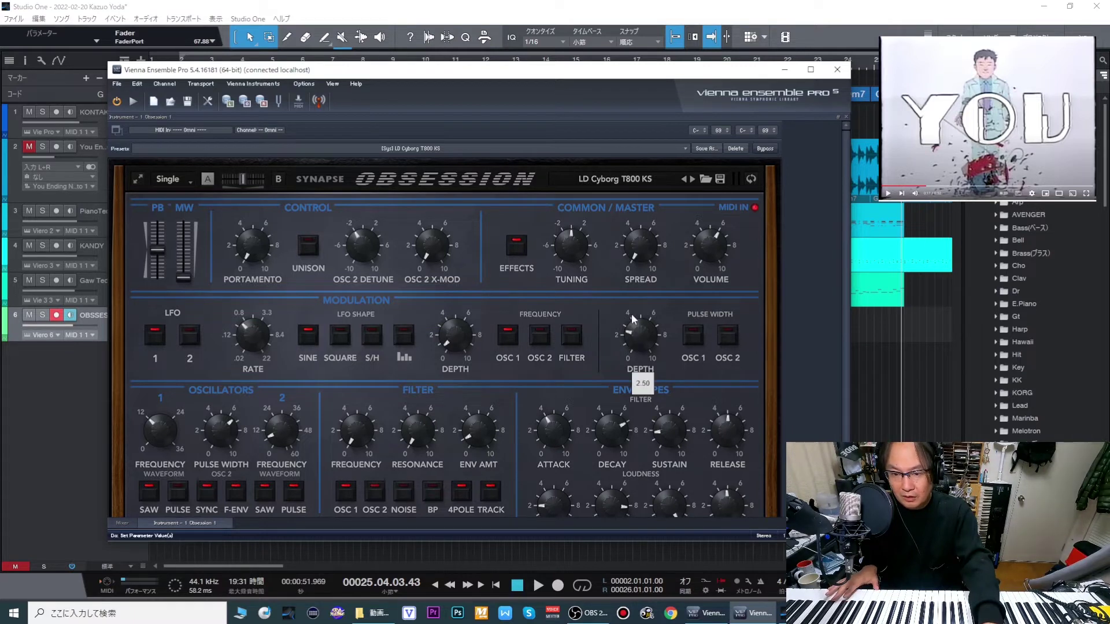
{"action": "scroll", "coordinate": [631, 313], "scroll_direction": "down", "scroll_amount": 2}
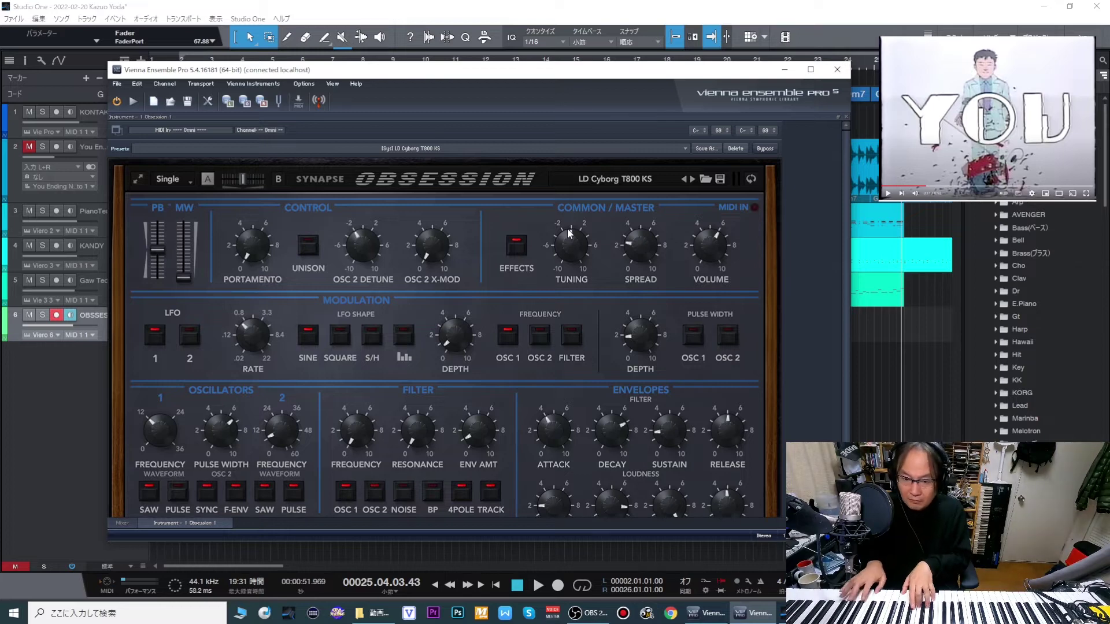
{"action": "left_click", "coordinate": [837, 69]}
Try recording a part on the OBSSESION track from bar 2 and undo the take
{"action": "key", "text": "space"}
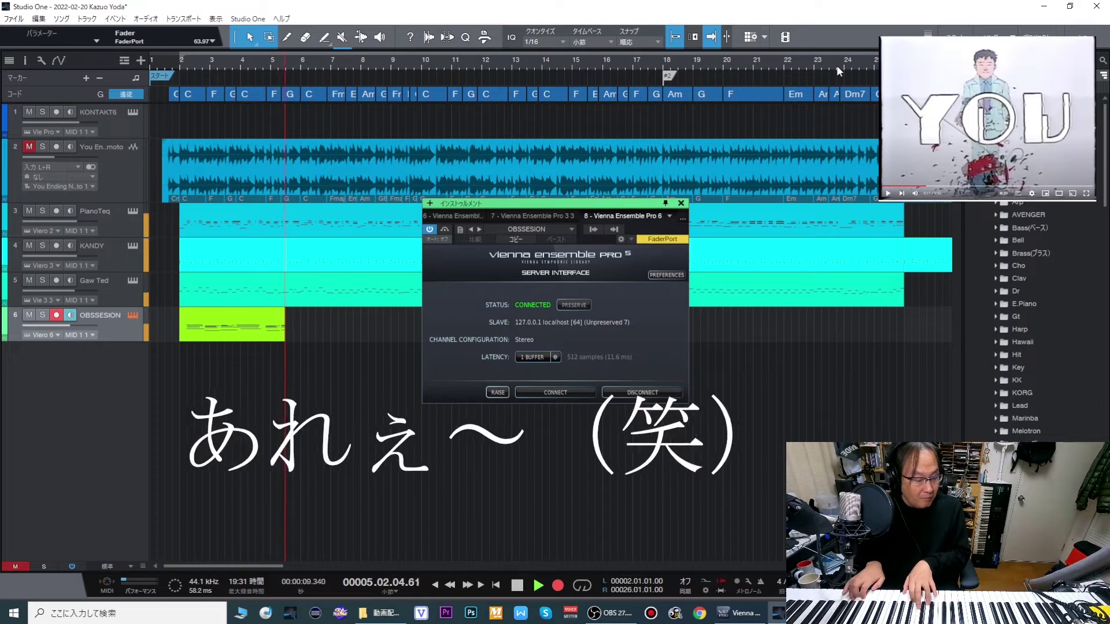
{"action": "key", "text": "space"}
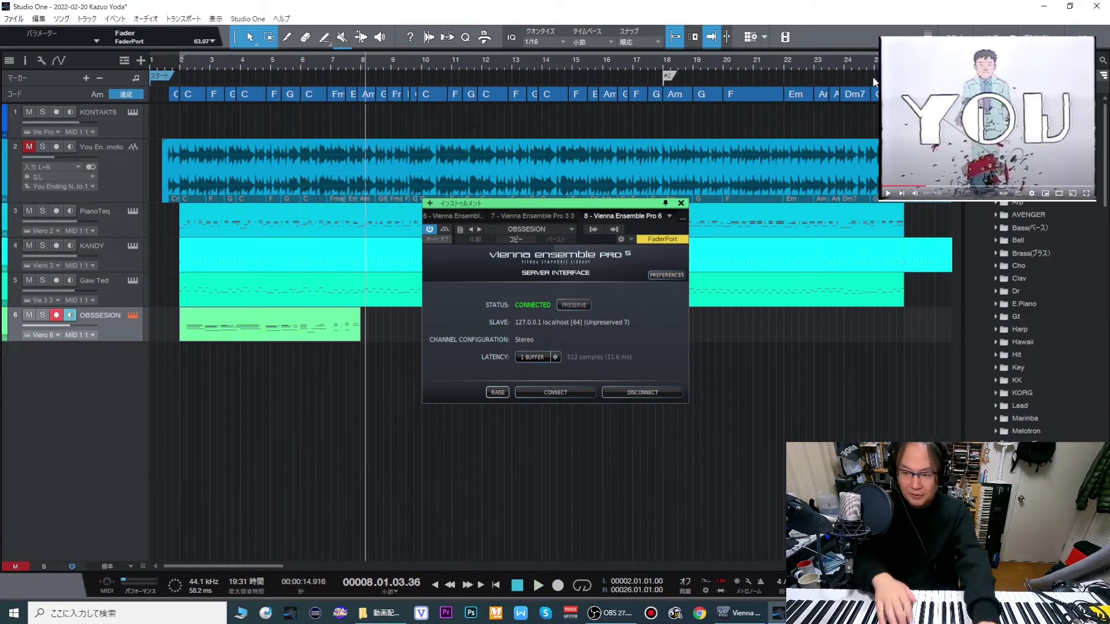
{"action": "key", "text": "ctrl+z"}
Reopen the OBSSESION synth, turn down its spread and pulse width depth, and switch off its effects
{"action": "left_click", "coordinate": [495, 391]}
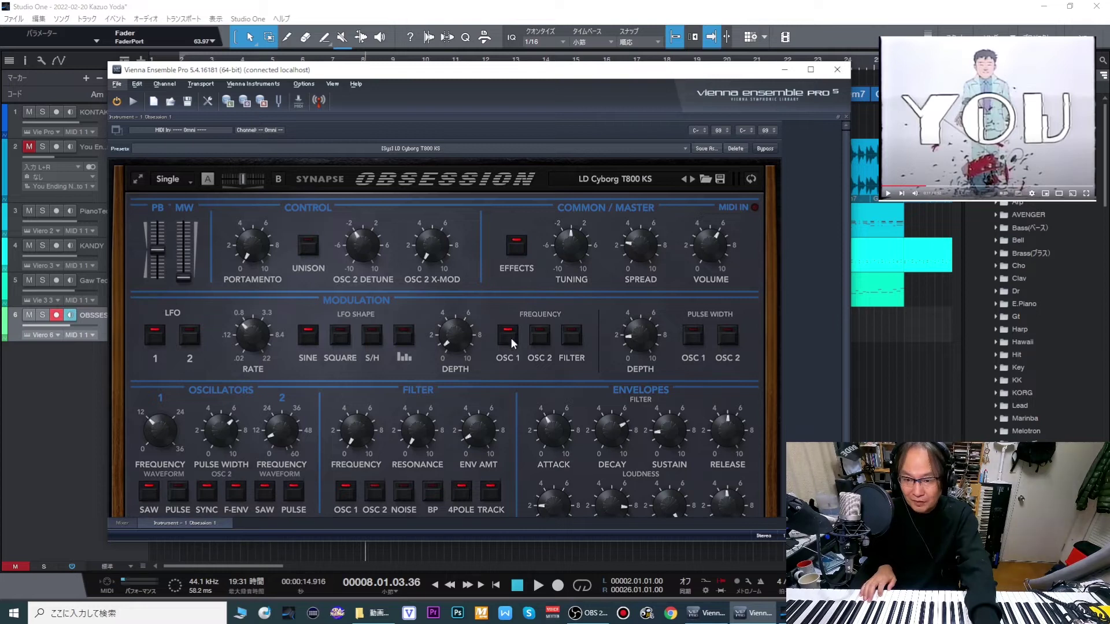
{"action": "left_click", "coordinate": [451, 349]}
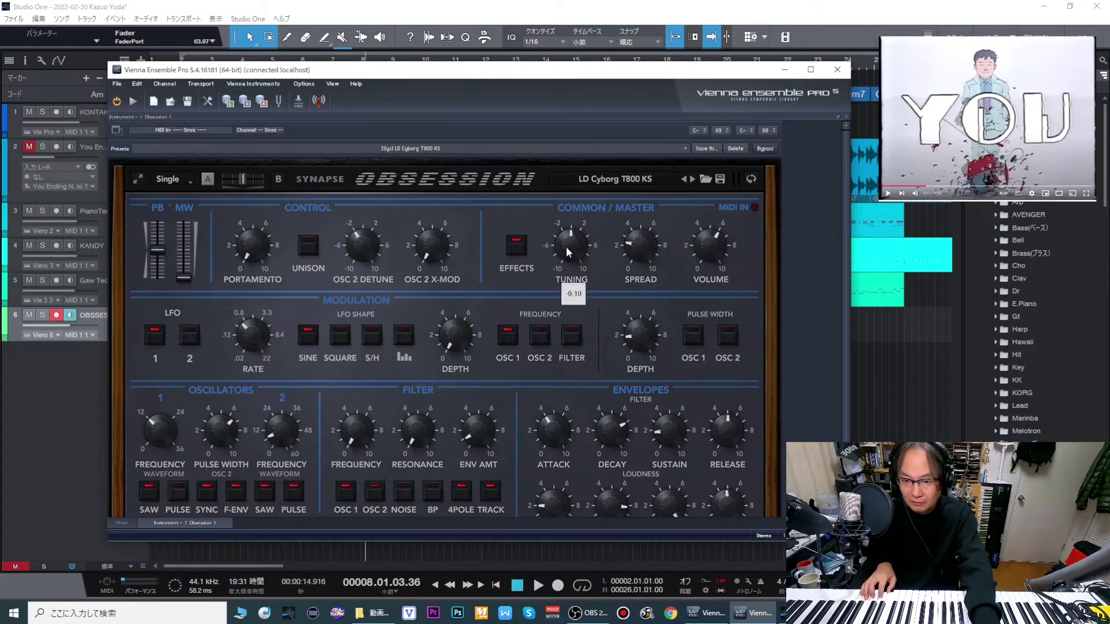
{"action": "scroll", "coordinate": [654, 500], "scroll_direction": "down", "scroll_amount": 2}
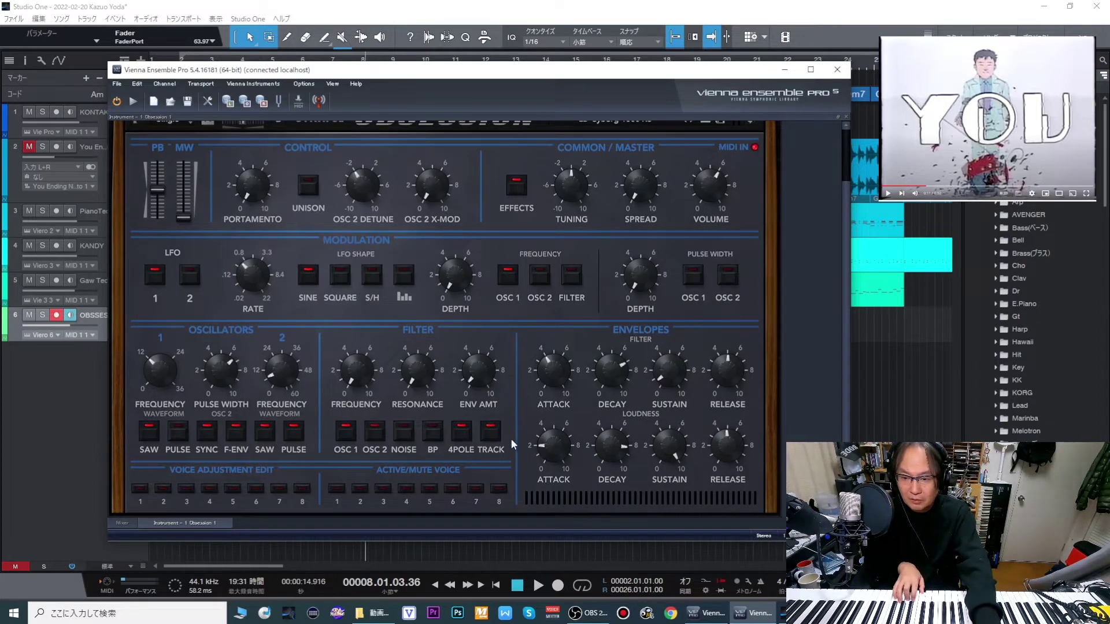
{"action": "scroll", "coordinate": [277, 388], "scroll_direction": "up", "scroll_amount": 2}
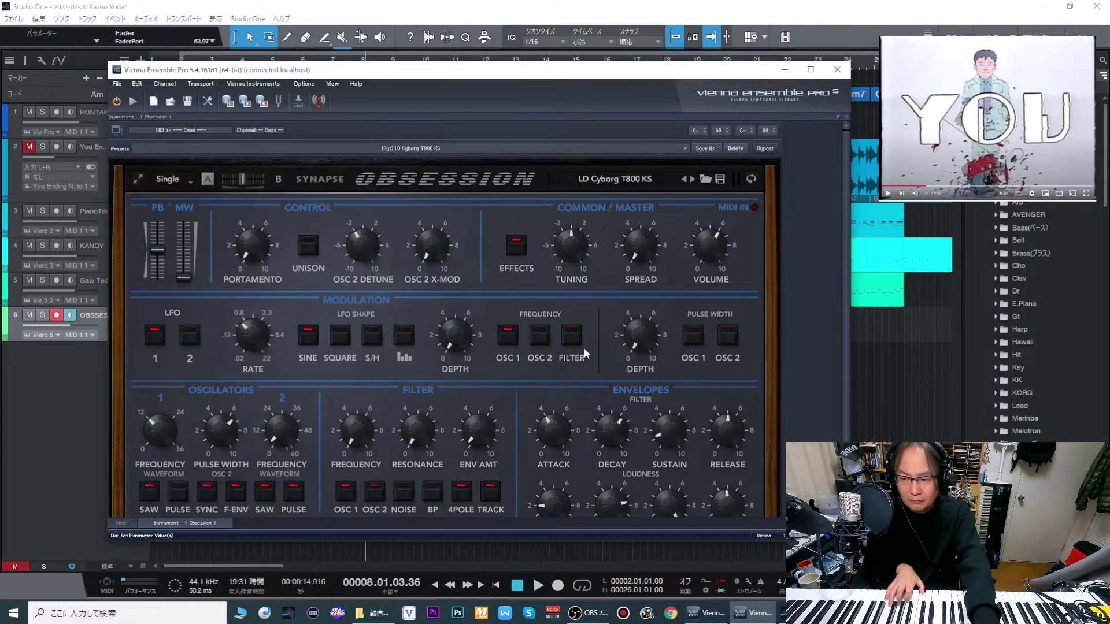
{"action": "left_click", "coordinate": [512, 245]}
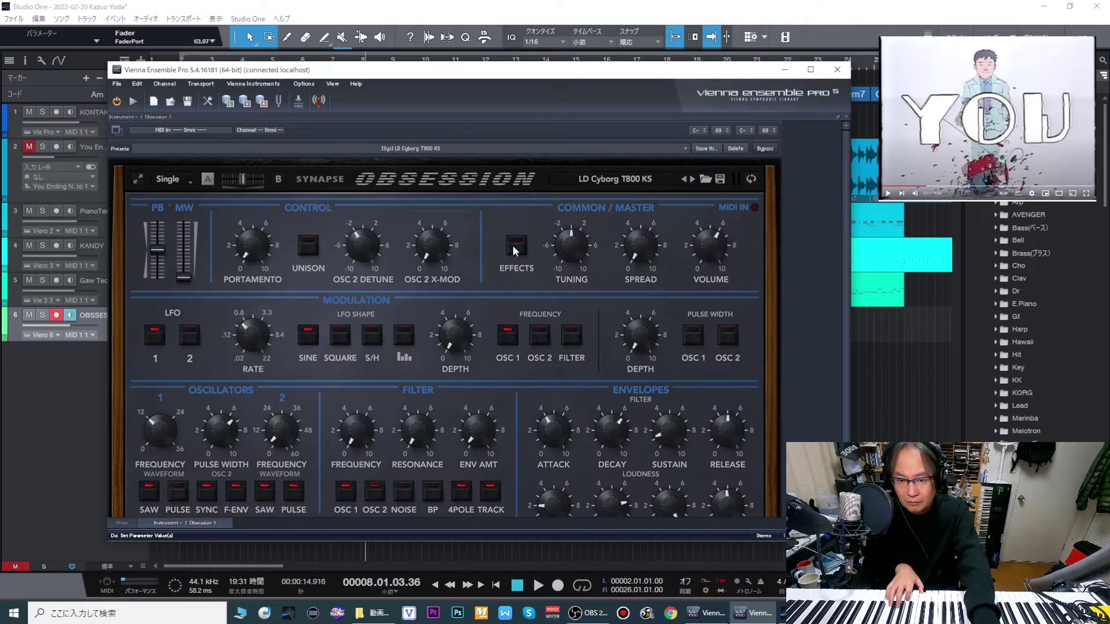
Turn up the OBSSESION synth's spread slightly, close its window, and record a part on the OBSSESION track from bar 2 to bar 26
{"action": "left_click_drag", "start_coordinate": [646, 248], "coordinate": [645, 230]}
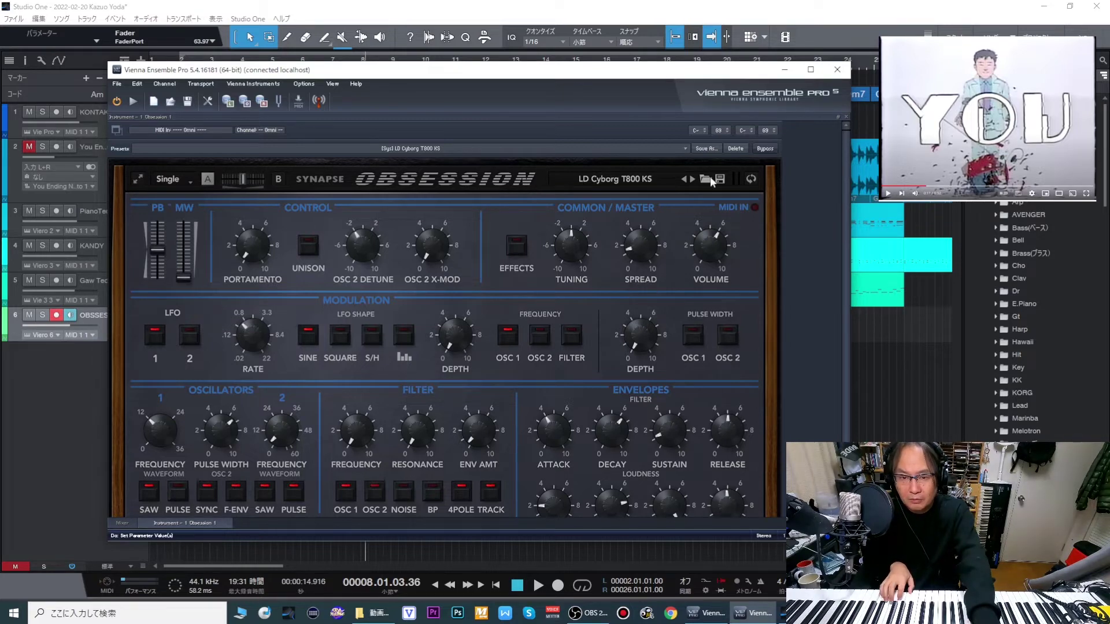
{"action": "left_click", "coordinate": [836, 69]}
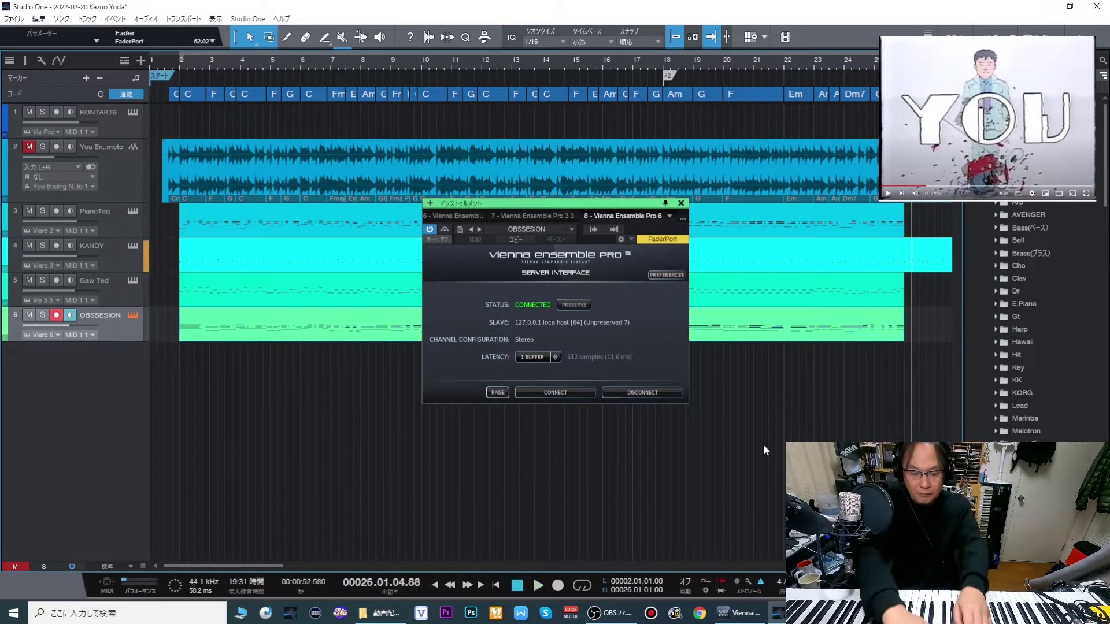
{"action": "key", "text": "space"}
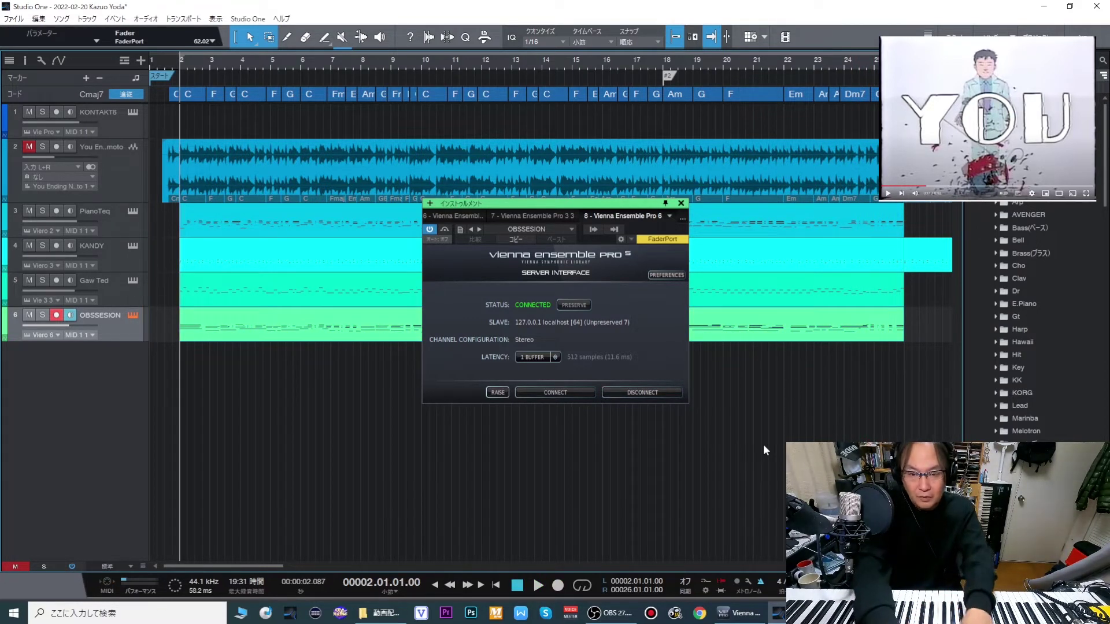
Play back the parts from bar 2 and lower the OBSSESION track's volume to -11.2 dB
{"action": "left_click", "coordinate": [679, 204]}
{"action": "key", "text": "space"}
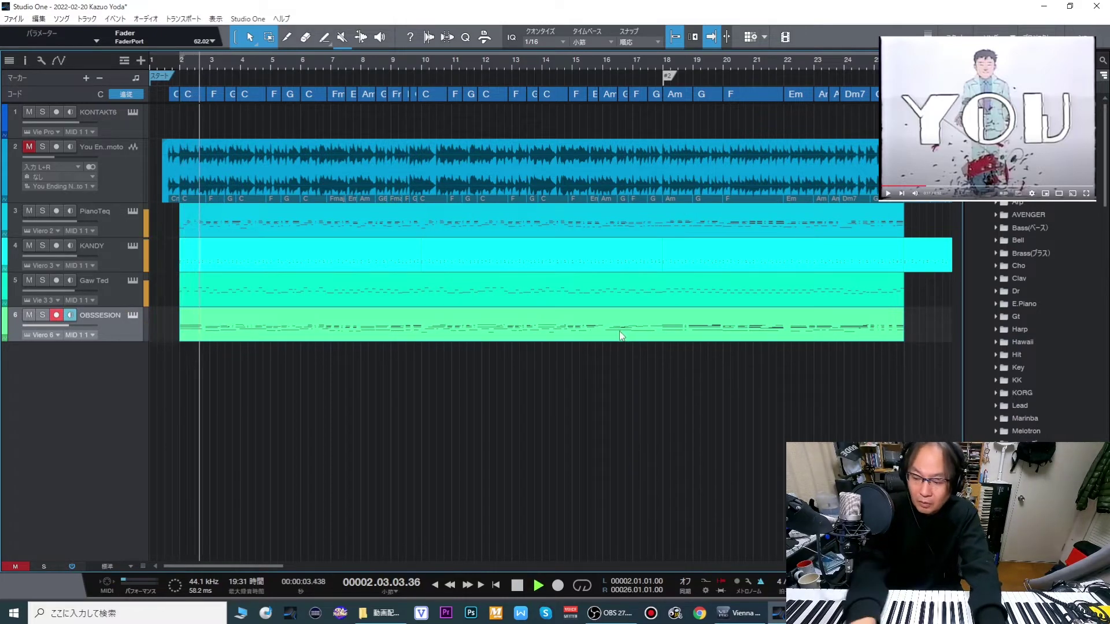
{"action": "key", "text": "F3"}
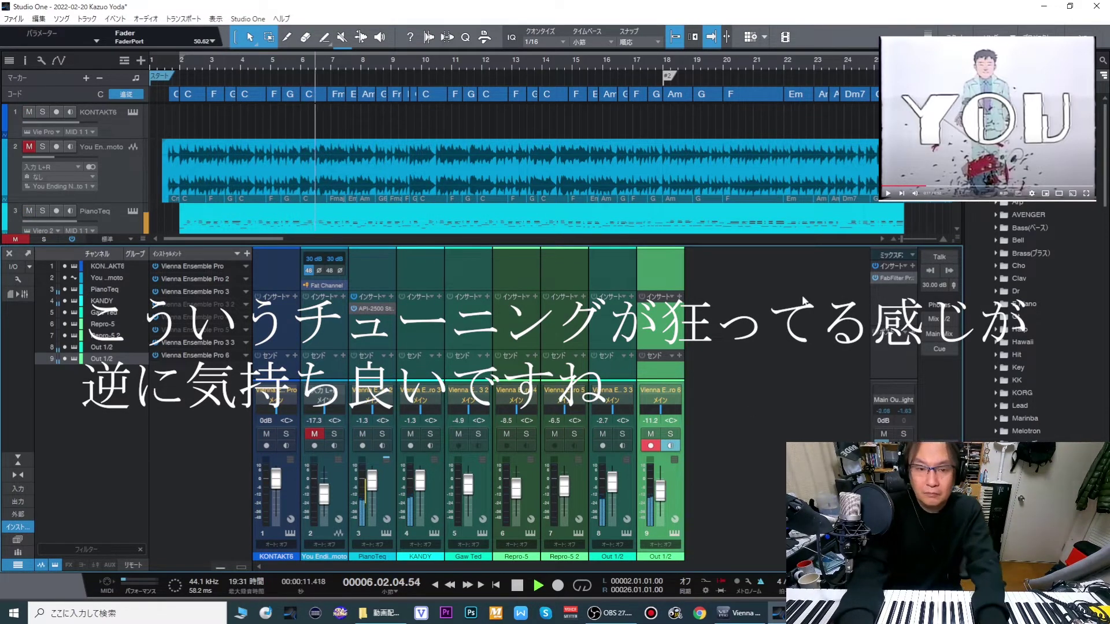
{"action": "left_click", "coordinate": [8, 255]}
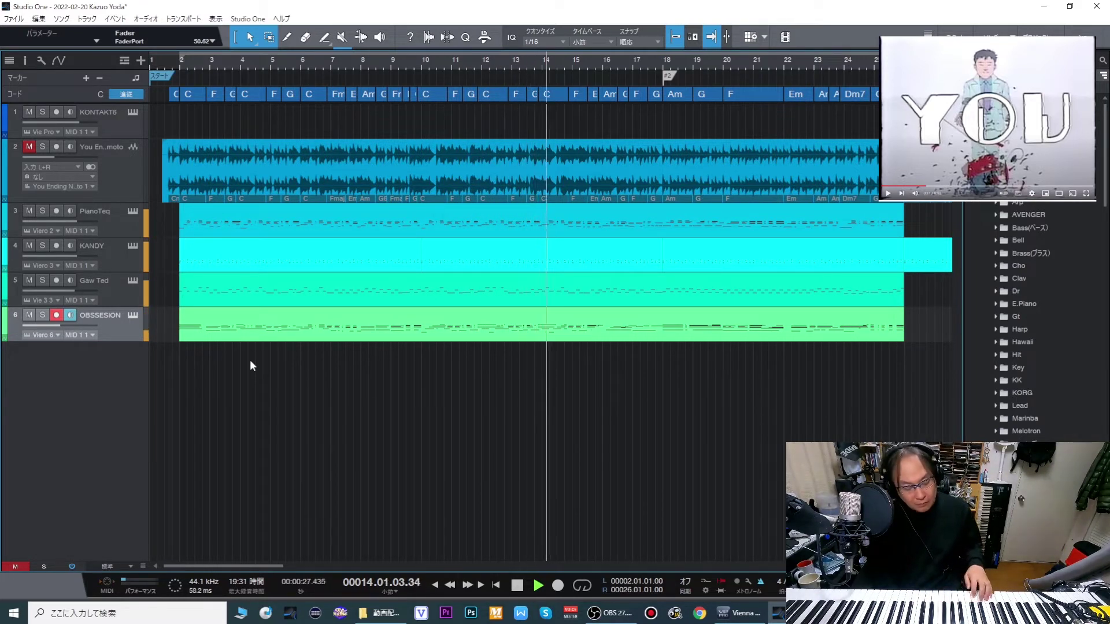
{"action": "key", "text": "space"}
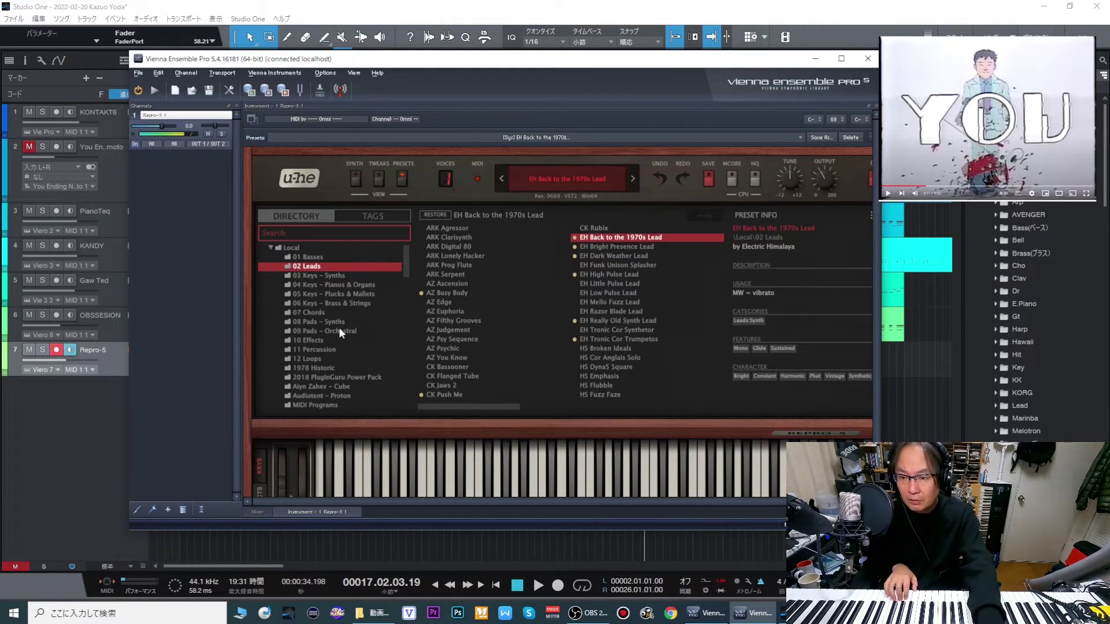
Audition Repro-5 presets in the 05 Keys – Plucks & Mallets folder from ARK Unicorn Dream through AZ WaterWheel
{"action": "left_click", "coordinate": [344, 295]}
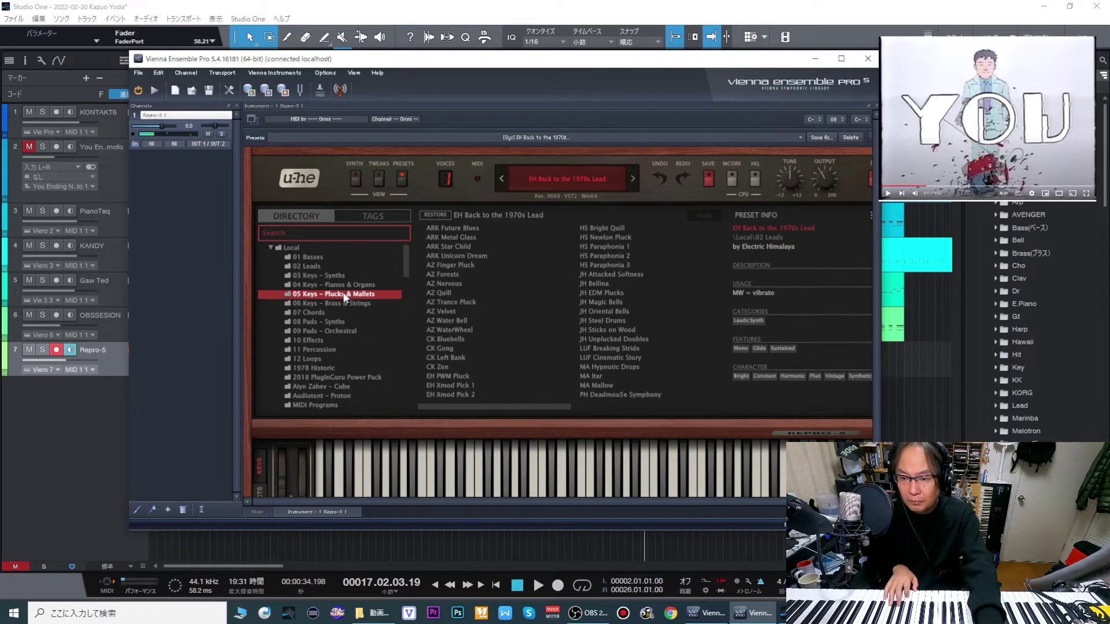
{"action": "left_click", "coordinate": [453, 259]}
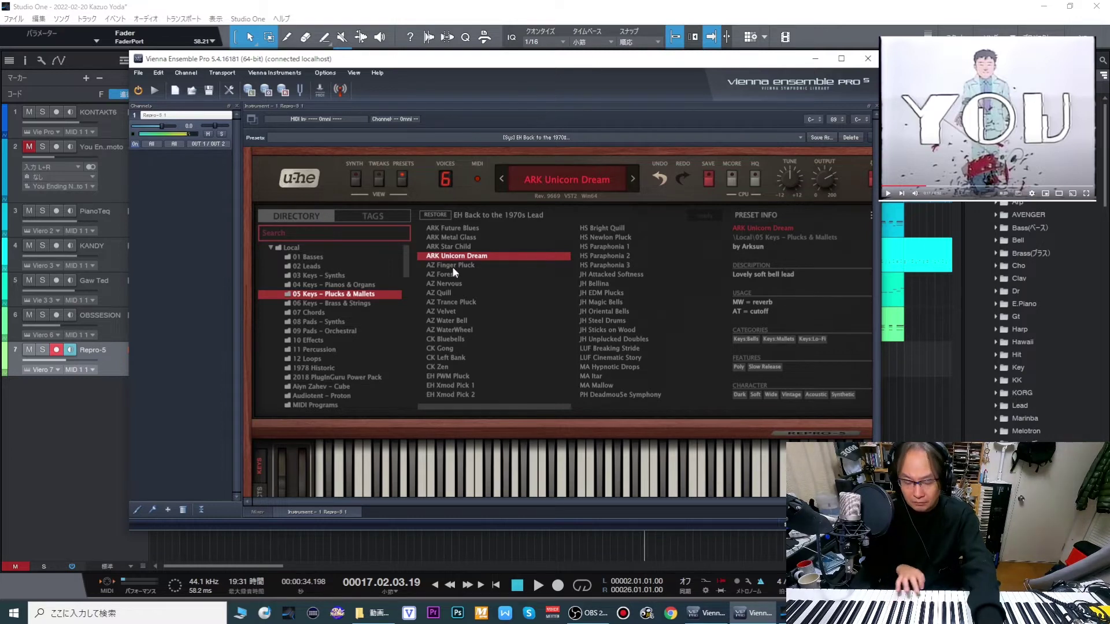
{"action": "left_click", "coordinate": [452, 266]}
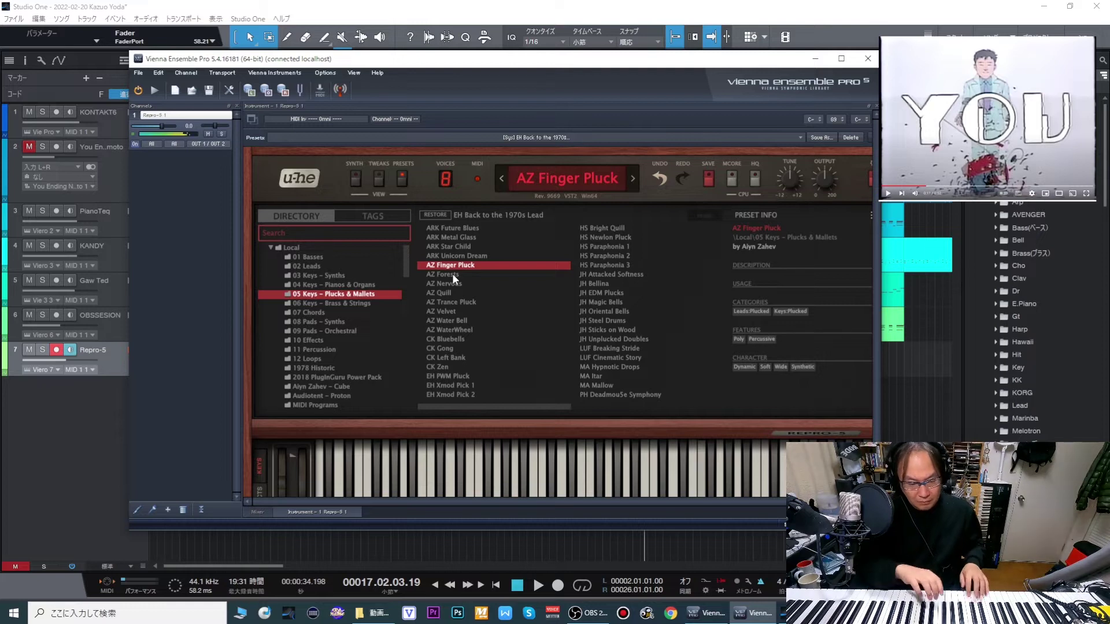
{"action": "left_click", "coordinate": [453, 275]}
{"action": "left_click", "coordinate": [454, 285]}
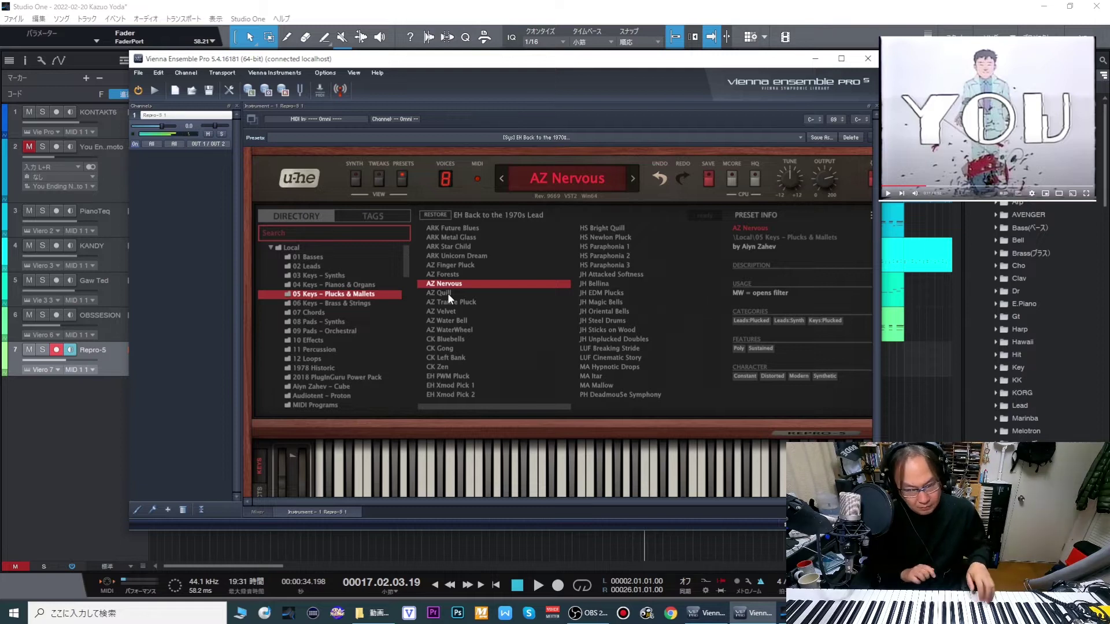
{"action": "left_click", "coordinate": [452, 293]}
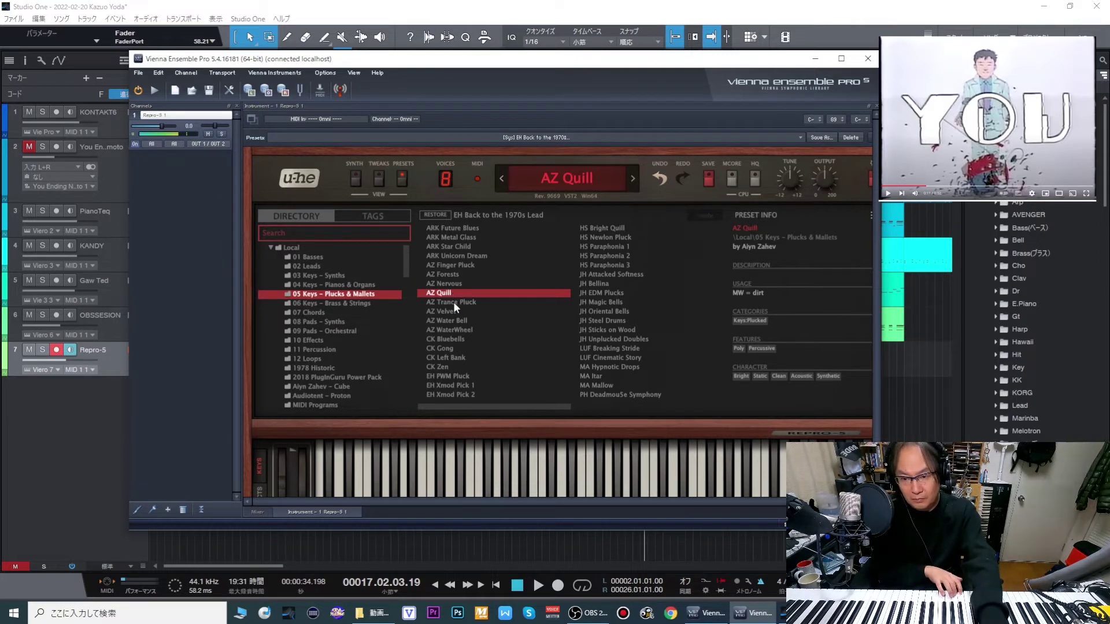
{"action": "left_click", "coordinate": [453, 302]}
{"action": "left_click", "coordinate": [449, 312]}
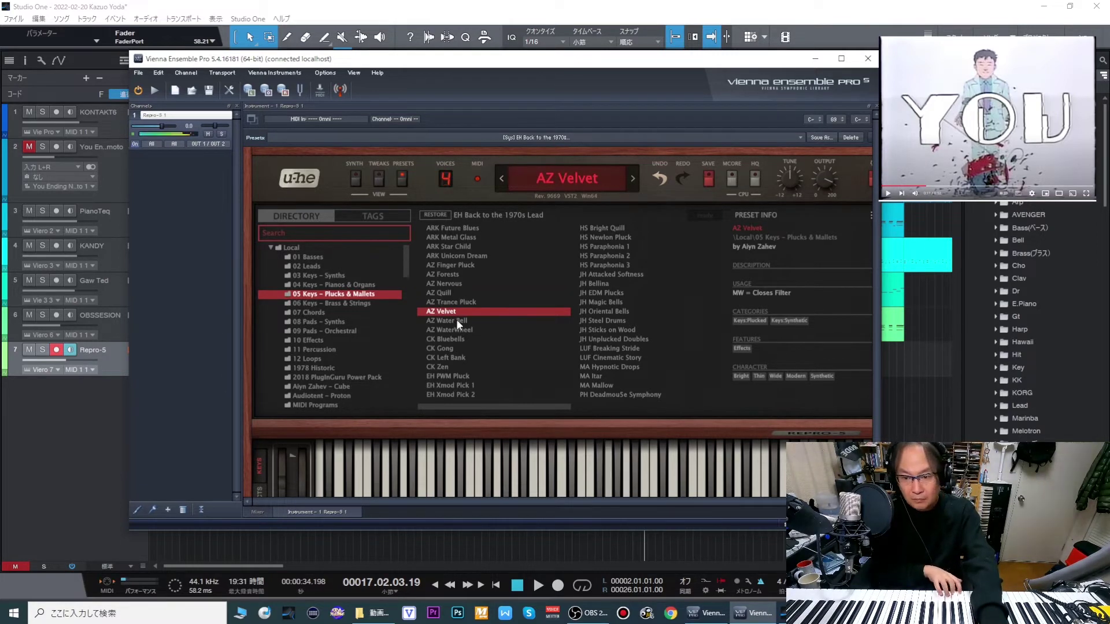
{"action": "left_click", "coordinate": [456, 319]}
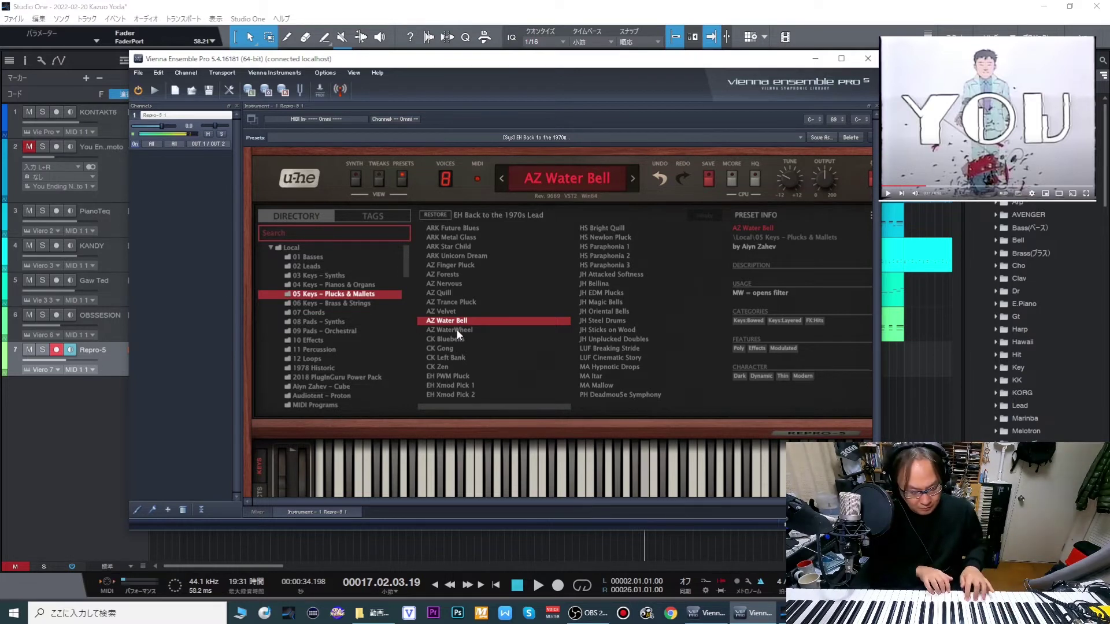
{"action": "left_click", "coordinate": [456, 330]}
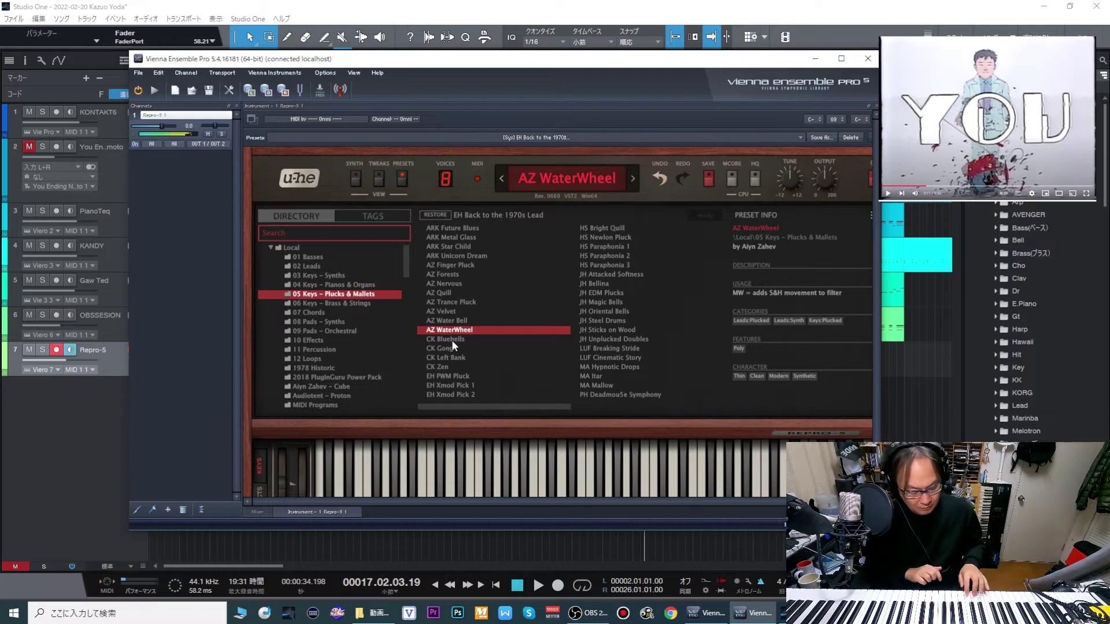
Compare CK Left Bank, EH PWM Pluck, HS Paraphonia 3 and CK Bluebells, and load the AZ WaterWheel preset
{"action": "key", "text": "Down"}
{"action": "key", "text": "Down"}
{"action": "key", "text": "Down"}
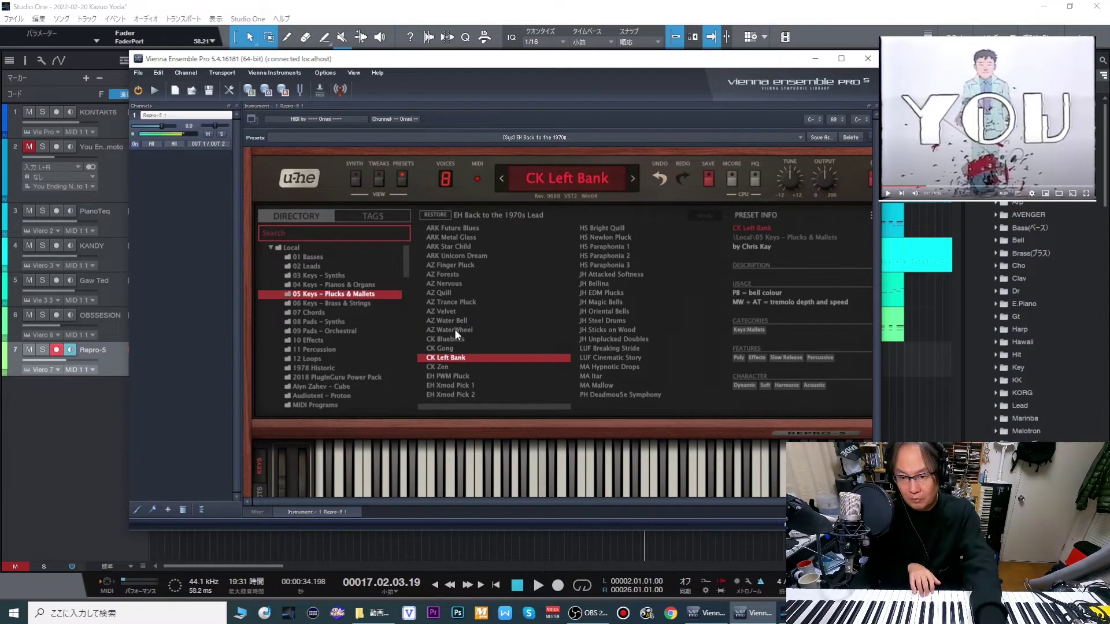
{"action": "left_click", "coordinate": [449, 374]}
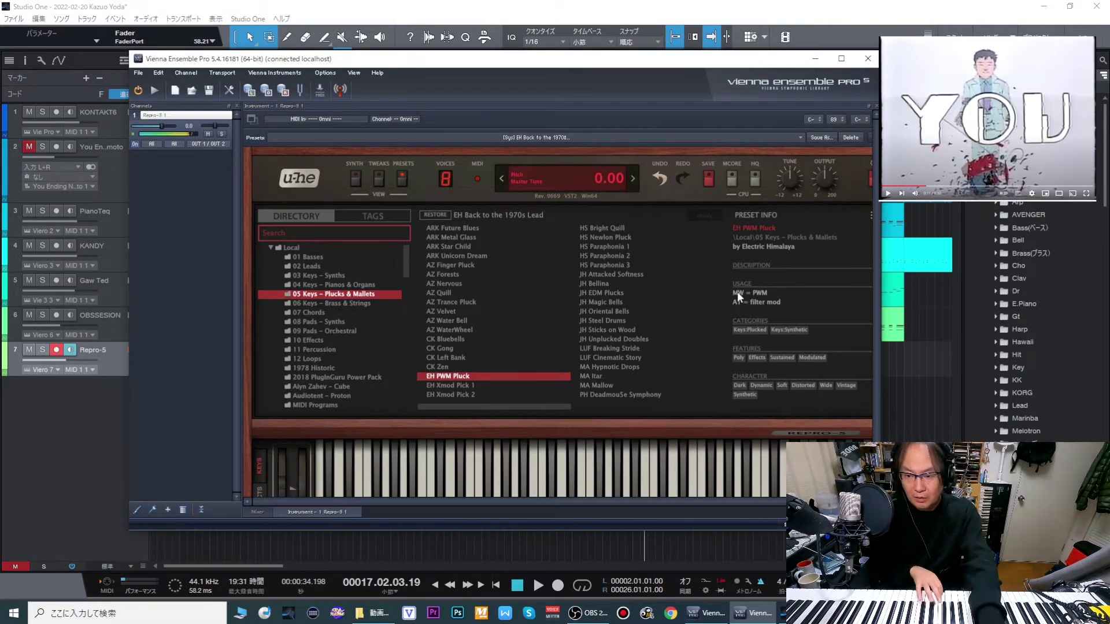
{"action": "left_click", "coordinate": [604, 261]}
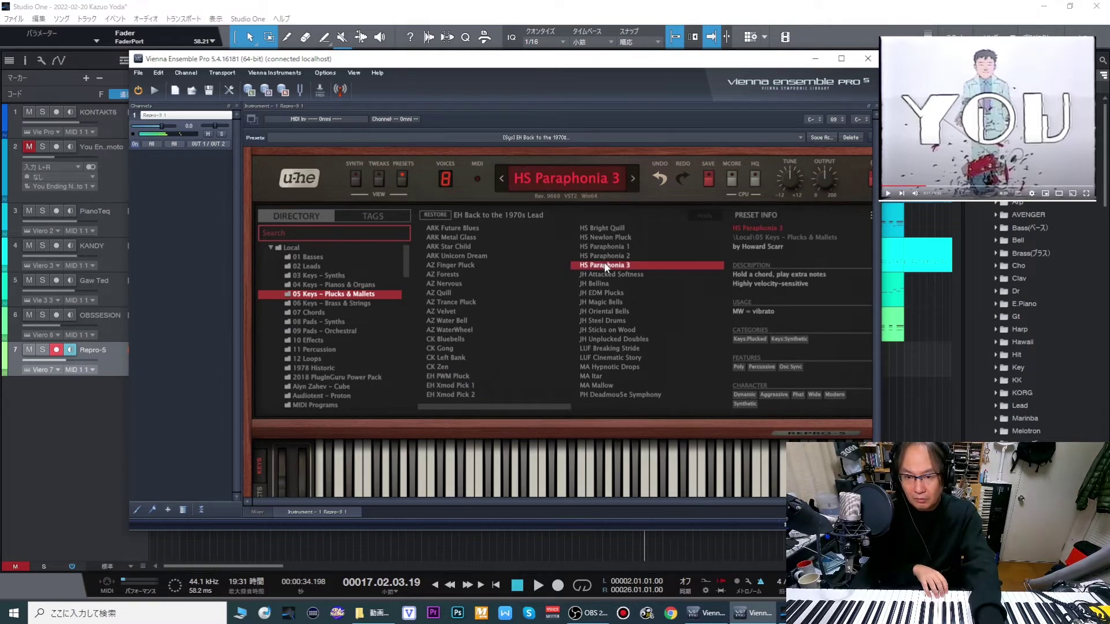
{"action": "left_click", "coordinate": [445, 357]}
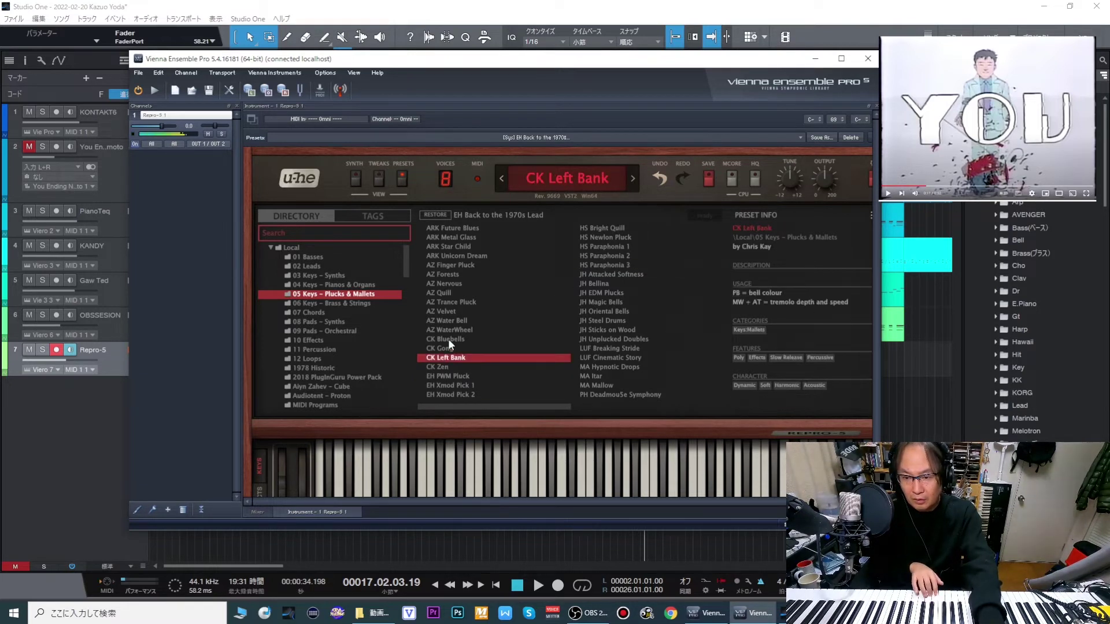
{"action": "left_click", "coordinate": [449, 339]}
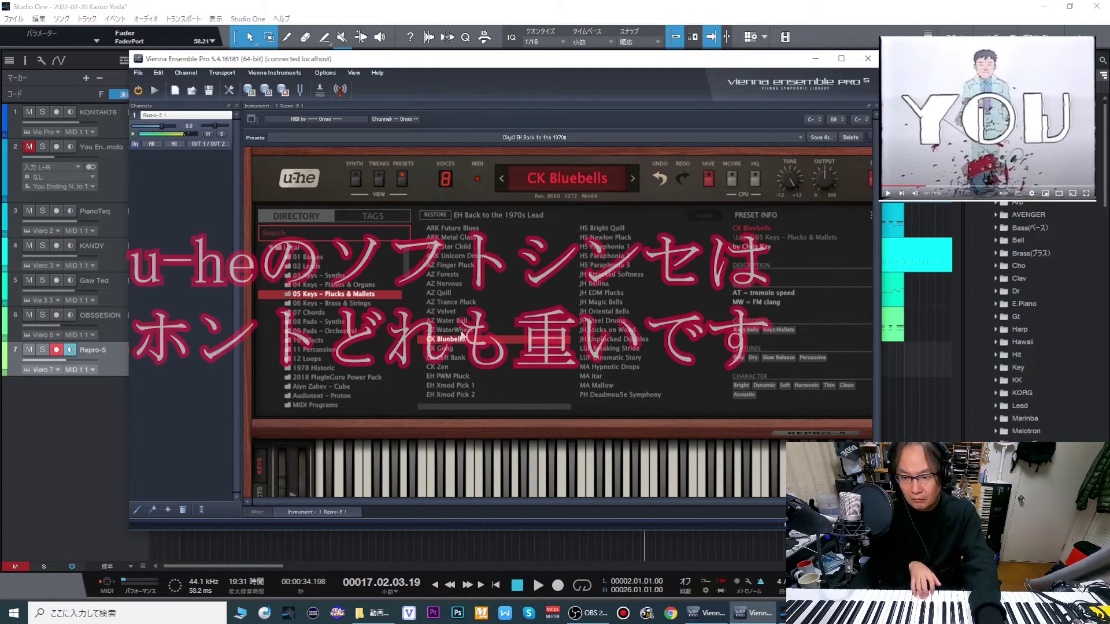
{"action": "left_click", "coordinate": [460, 330]}
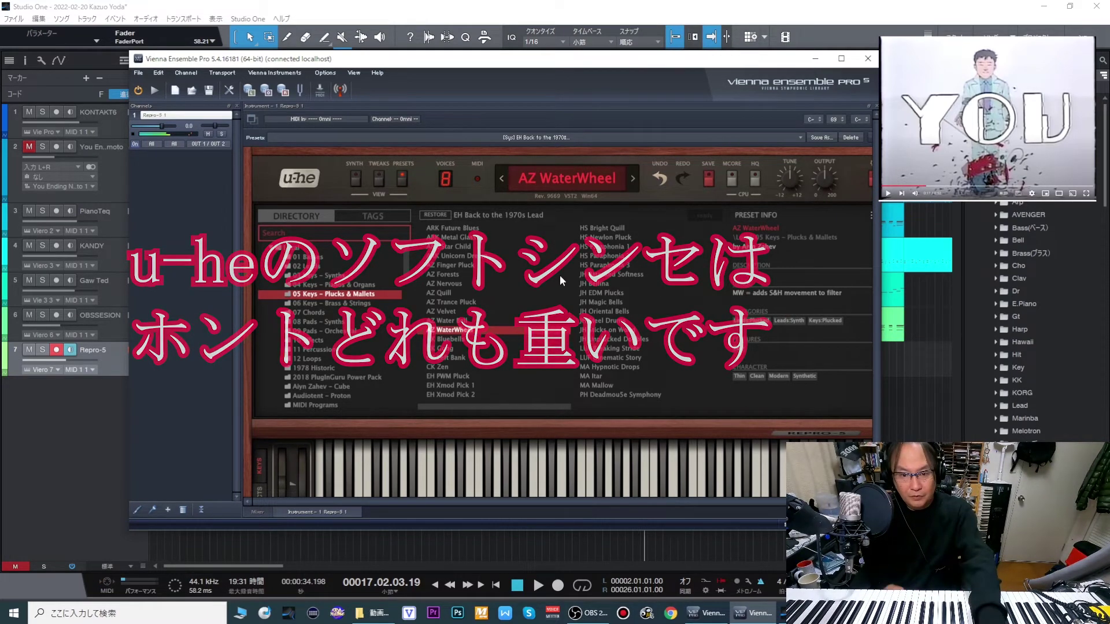
Show Repro-5's effects and set the Lyrebird delay's mix to 15.00
{"action": "mouse_move", "coordinate": [824, 178]}
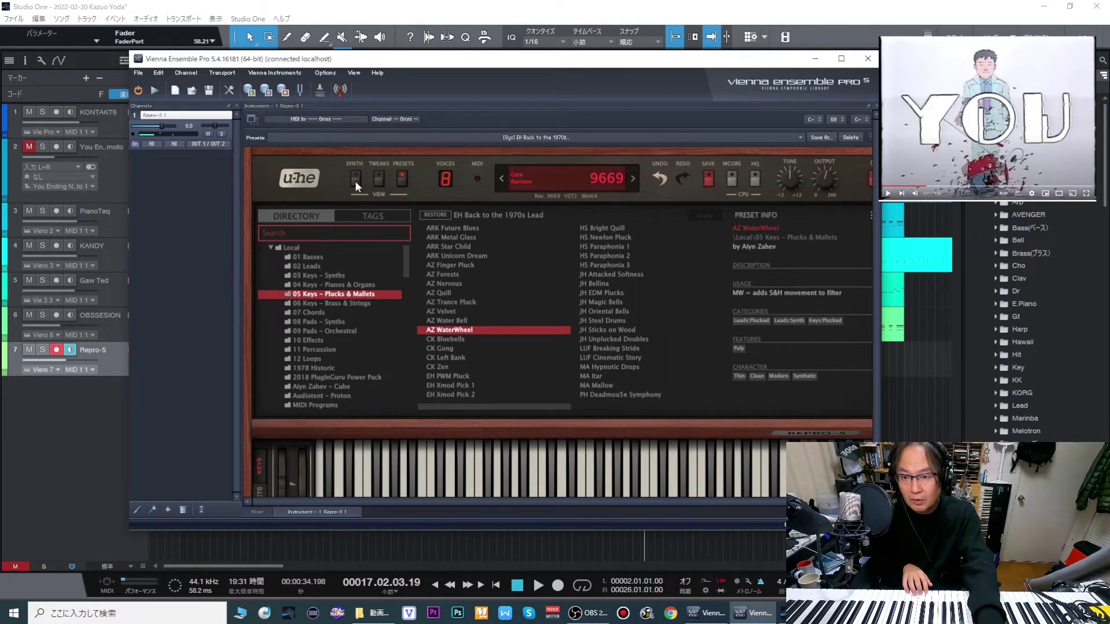
{"action": "scroll", "coordinate": [346, 347], "scroll_direction": "down", "scroll_amount": 1}
{"action": "left_click", "coordinate": [260, 489]}
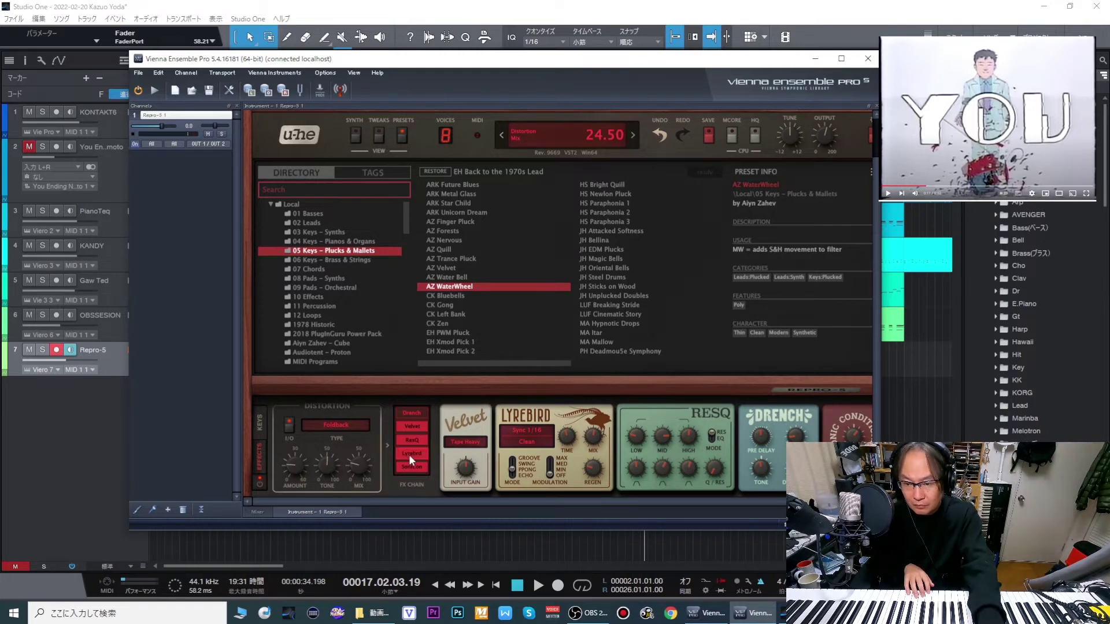
{"action": "mouse_move", "coordinate": [633, 475]}
{"action": "left_click_drag", "start_coordinate": [771, 507], "coordinate": [796, 507]}
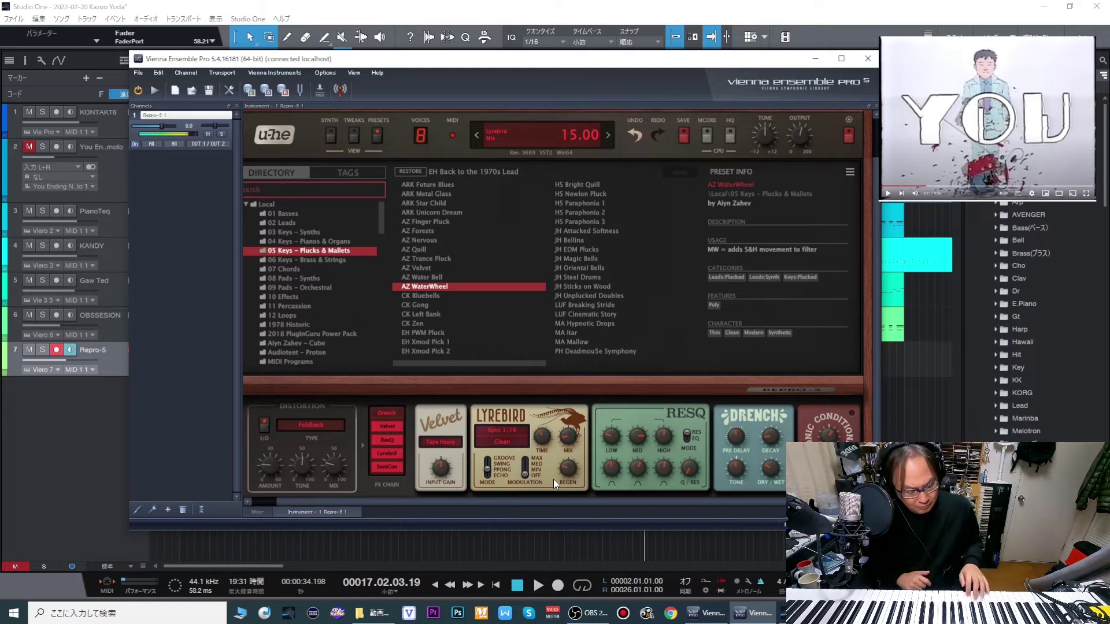
Close the synth windows and record a melody on the Repro-5 track from bar 2 to bar 26
{"action": "left_click", "coordinate": [867, 60]}
{"action": "left_click", "coordinate": [681, 202]}
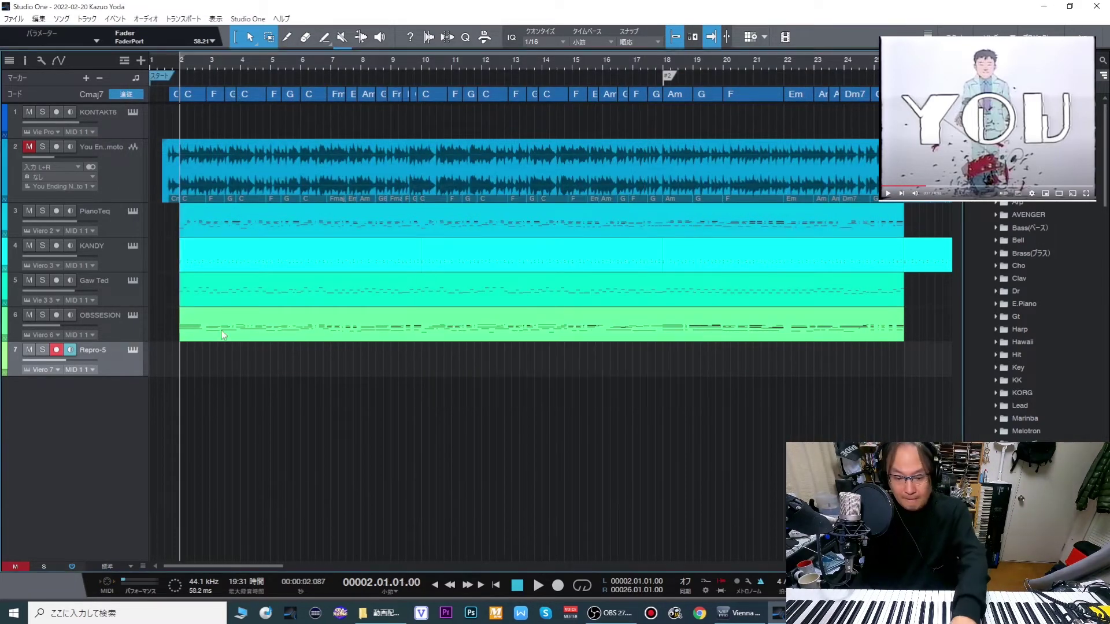
{"action": "key", "text": "space"}
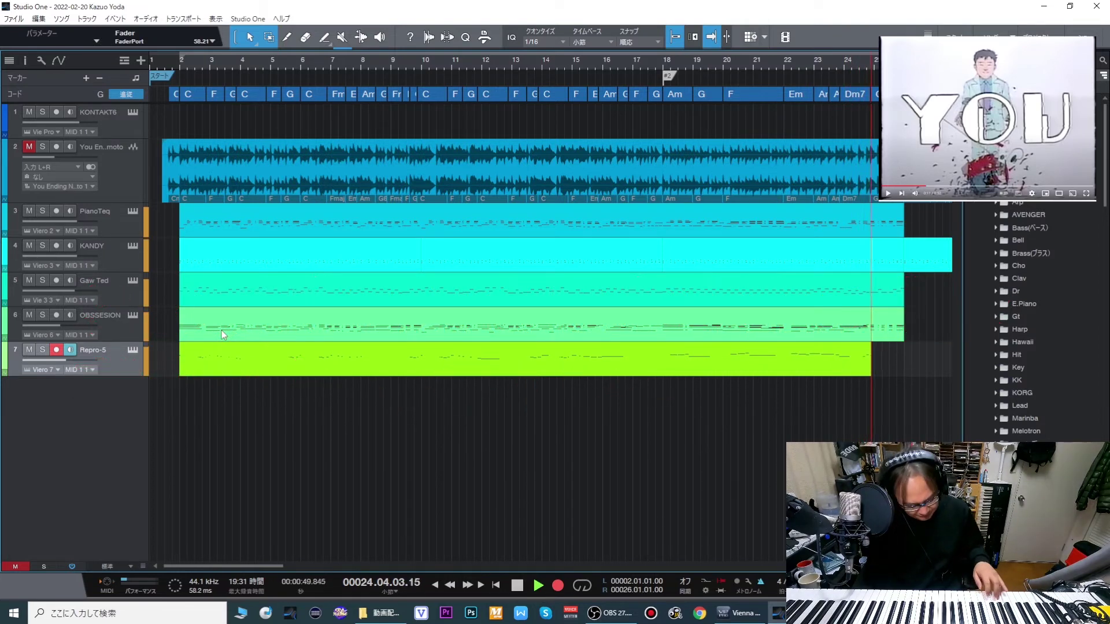
{"action": "key", "text": "space"}
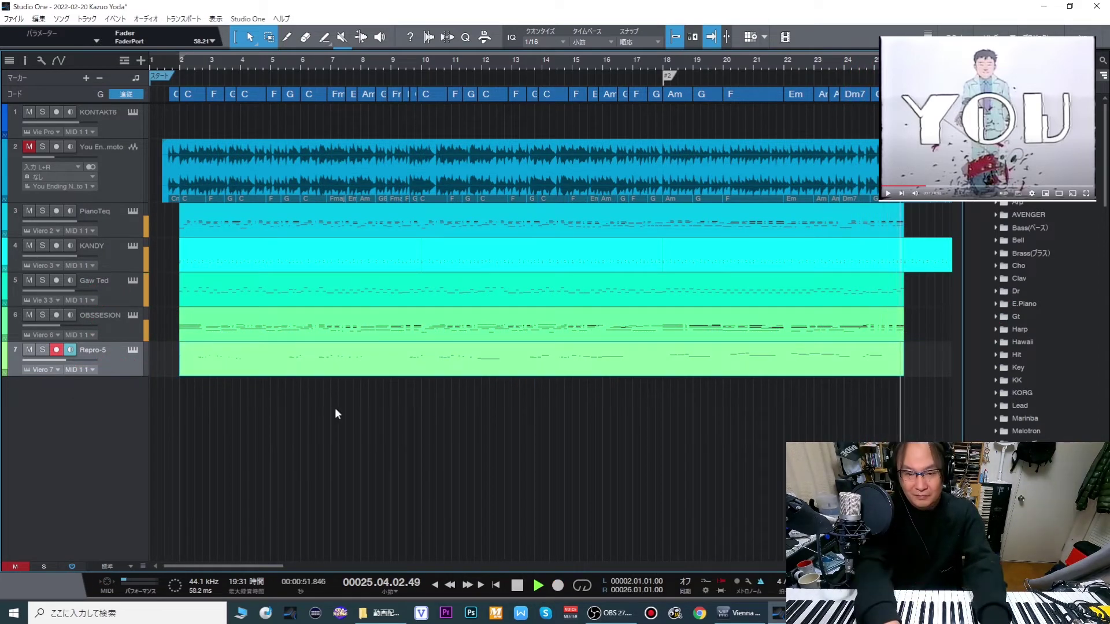
Open the recorded Repro-5 part in the note editor and play back its ending around bar 23
{"action": "left_click", "coordinate": [778, 63]}
{"action": "double_click", "coordinate": [813, 365]}
{"action": "key", "text": "space"}
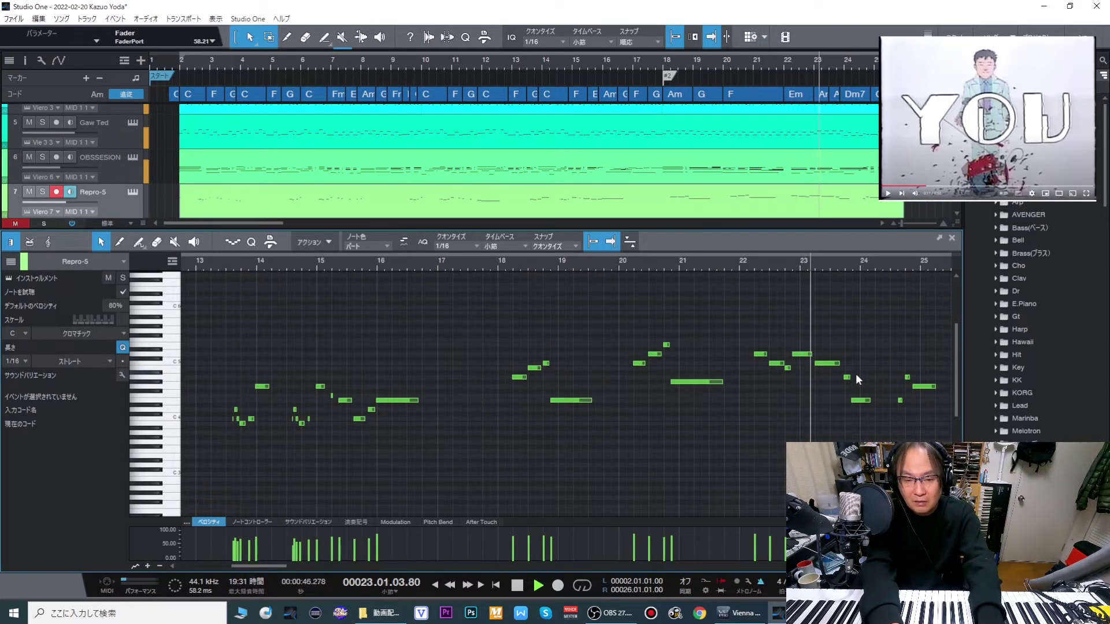
{"action": "key", "text": "space"}
Lower the two E4 notes near bar 24 of the Repro-5 part to D4
{"action": "left_click", "coordinate": [850, 400]}
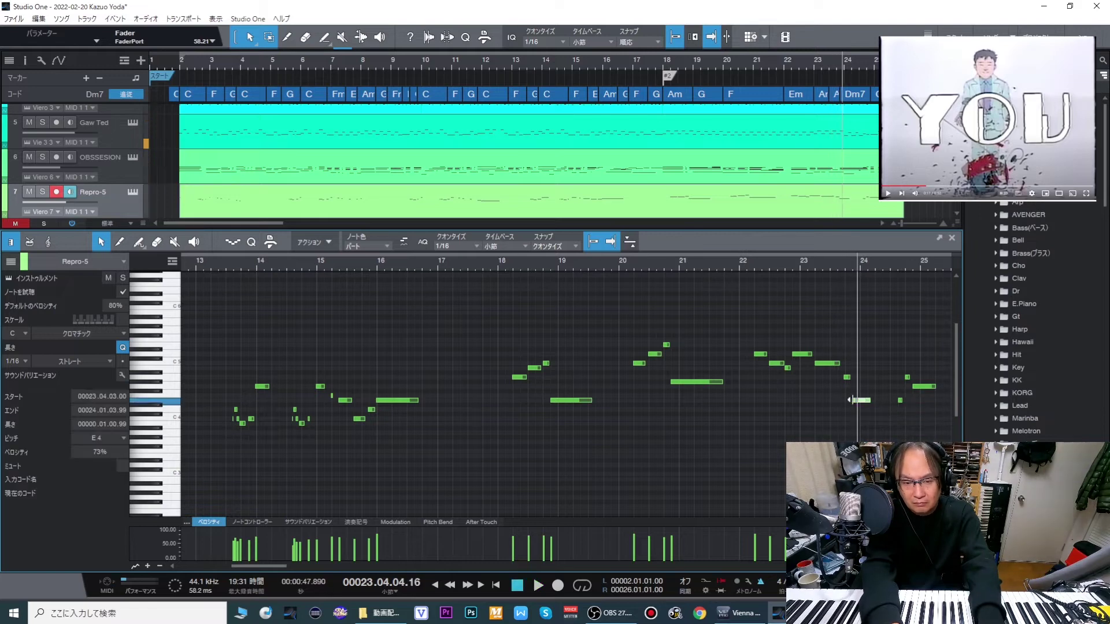
{"action": "key", "text": "Down"}
{"action": "key", "text": "Right"}
{"action": "key", "text": "Down"}
{"action": "key", "text": "Down"}
Play on and punch in recording on the Repro-5 track from bar 24 to bar 26, and return to bar 2
{"action": "key", "text": "space"}
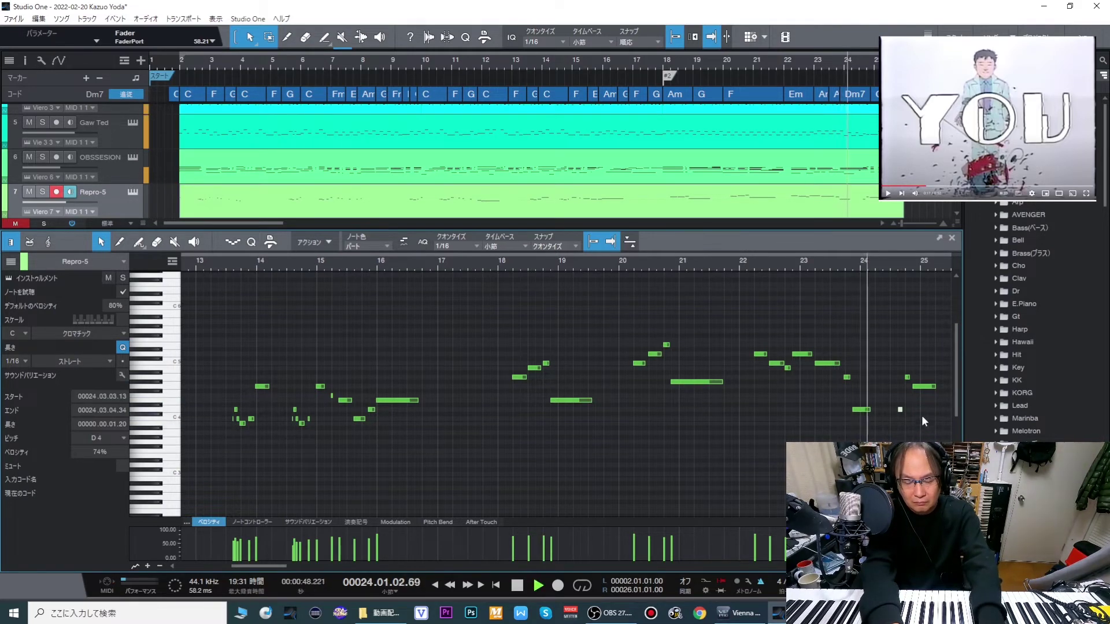
{"action": "key", "text": "KP_Multiply"}
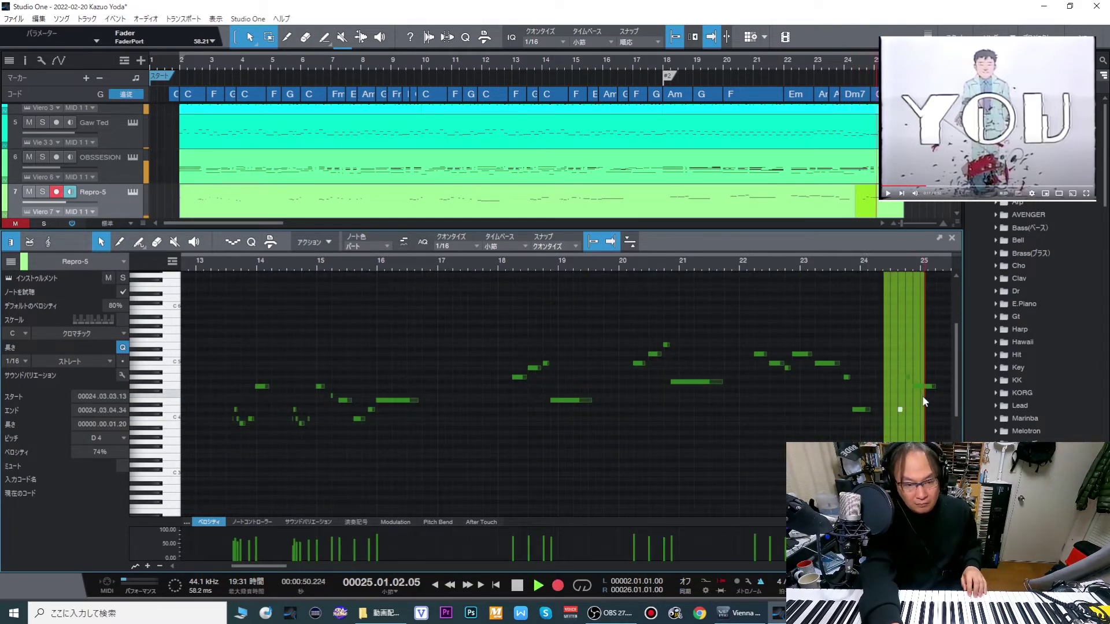
{"action": "key", "text": "space"}
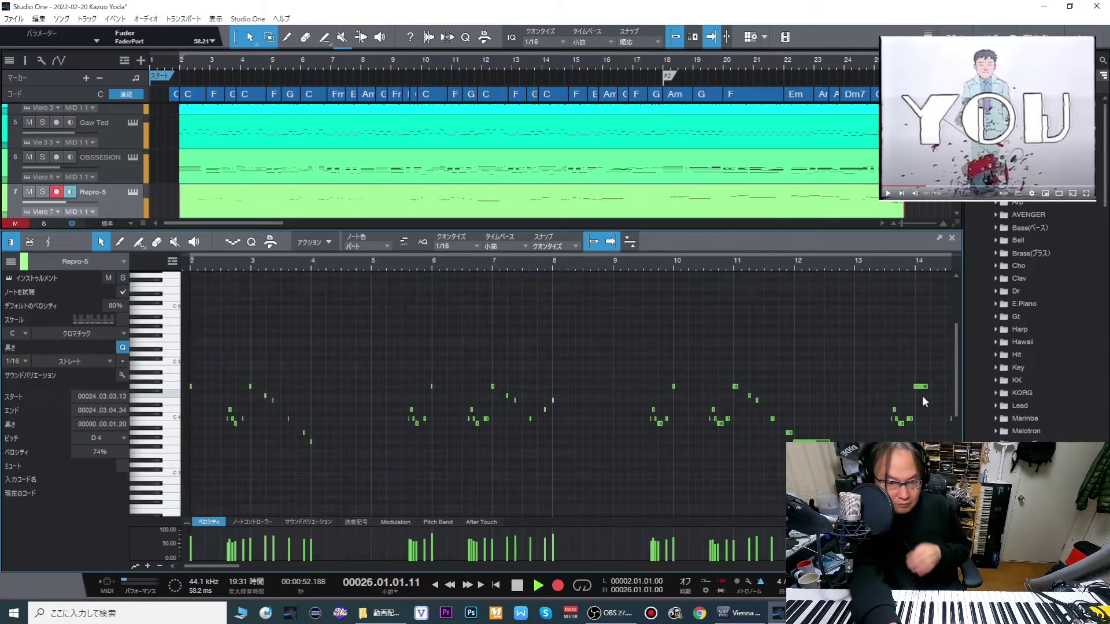
{"action": "key", "text": "Home"}
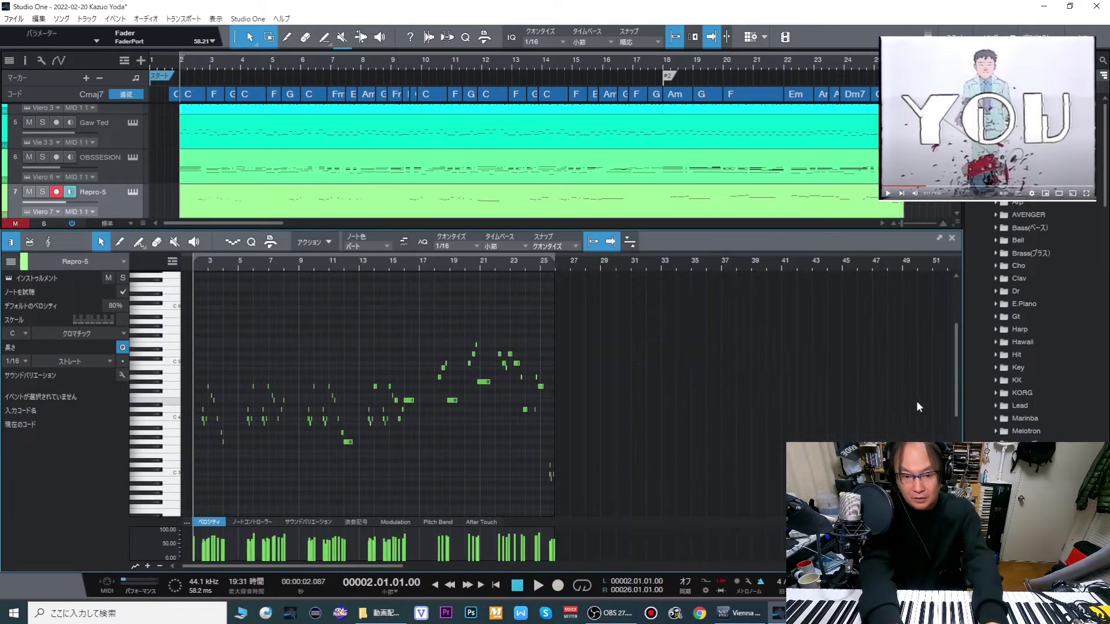
Raise the closing notes in bar 25 of the Repro-5 part by one octave to C4, play from bar 2, and close the note editor
{"action": "left_click", "coordinate": [909, 472]}
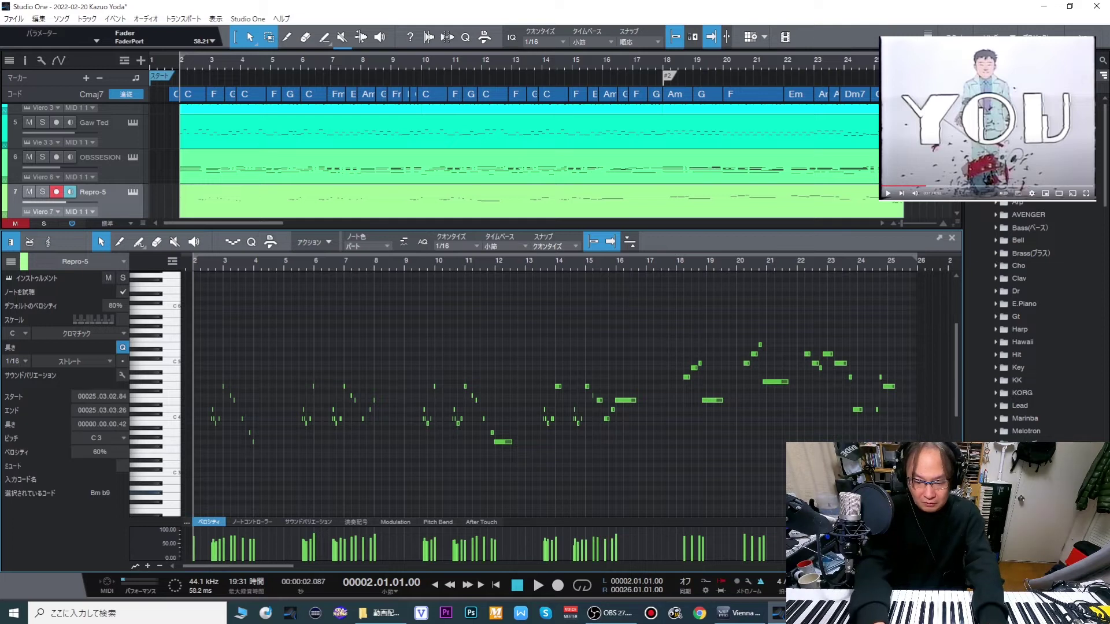
{"action": "scroll", "coordinate": [909, 472], "scroll_direction": "down", "scroll_amount": 3}
{"action": "key", "text": "shift+Down"}
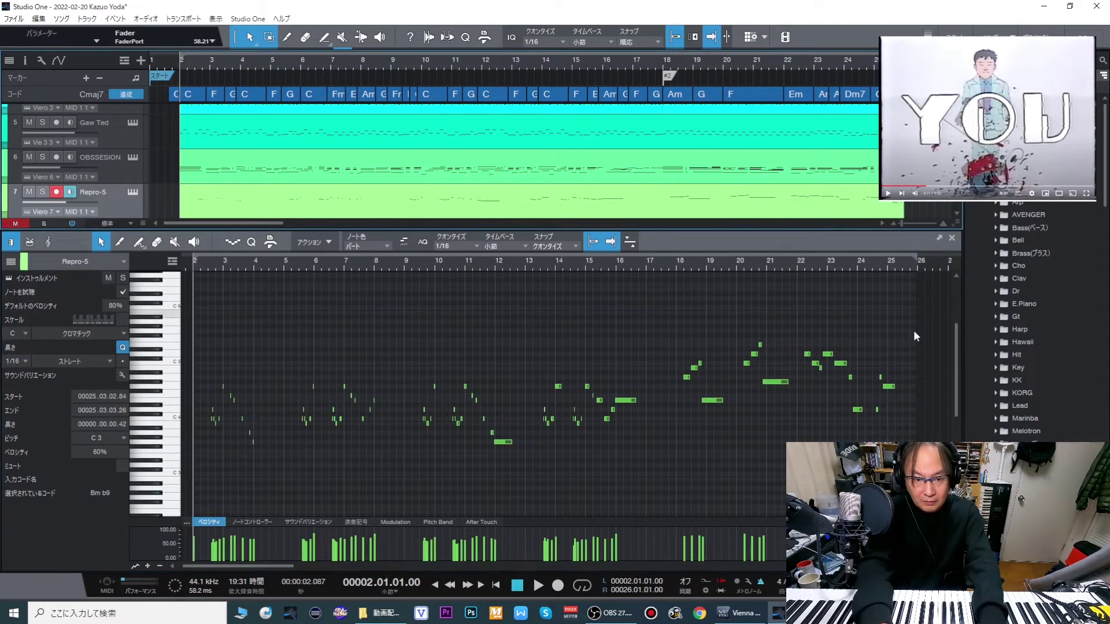
{"action": "left_click", "coordinate": [905, 370]}
{"action": "key", "text": "space"}
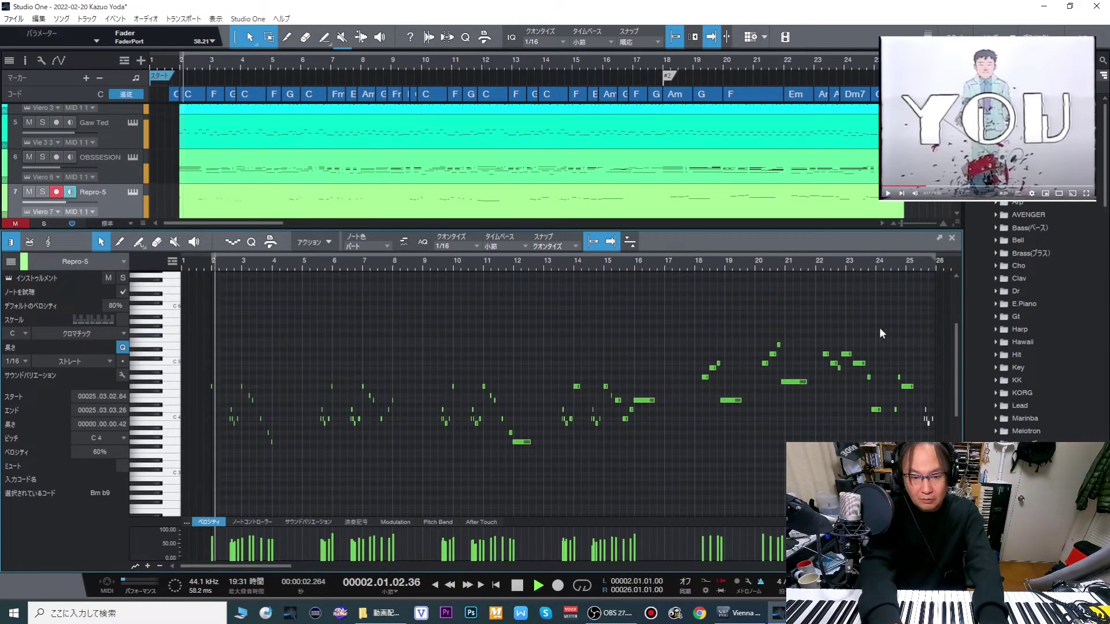
{"action": "key", "text": "F2"}
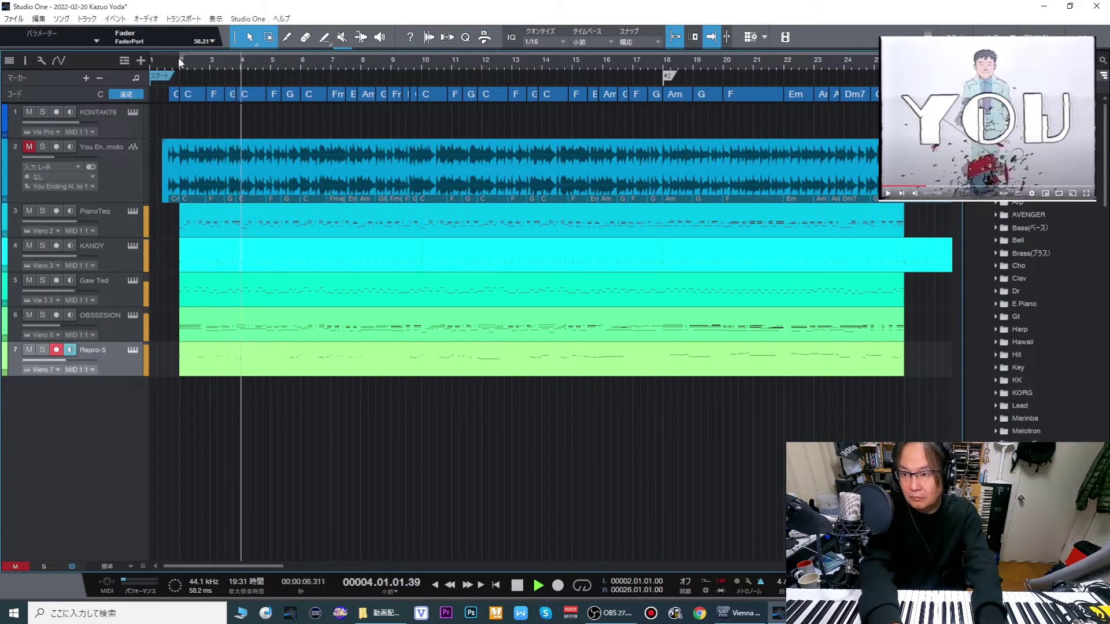
Return to the song start and reopen the Repro-5 part in the note editor, ready at bar 1
{"action": "key", "text": "Home"}
{"action": "key", "text": "e"}
{"action": "key", "text": "e"}
{"action": "key", "text": "e"}
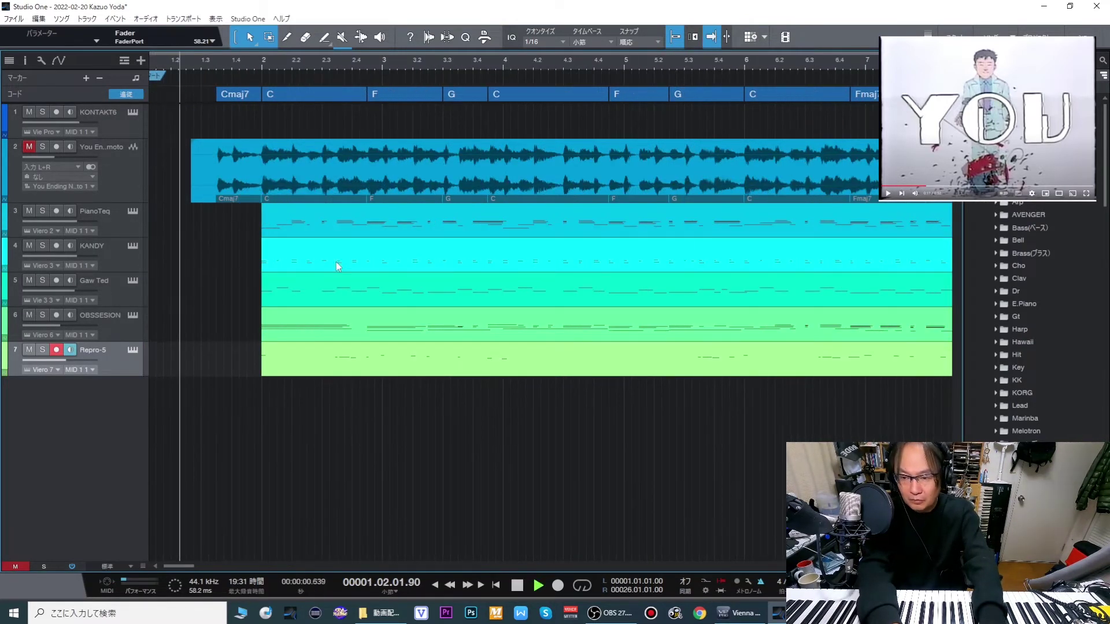
{"action": "double_click", "coordinate": [318, 372]}
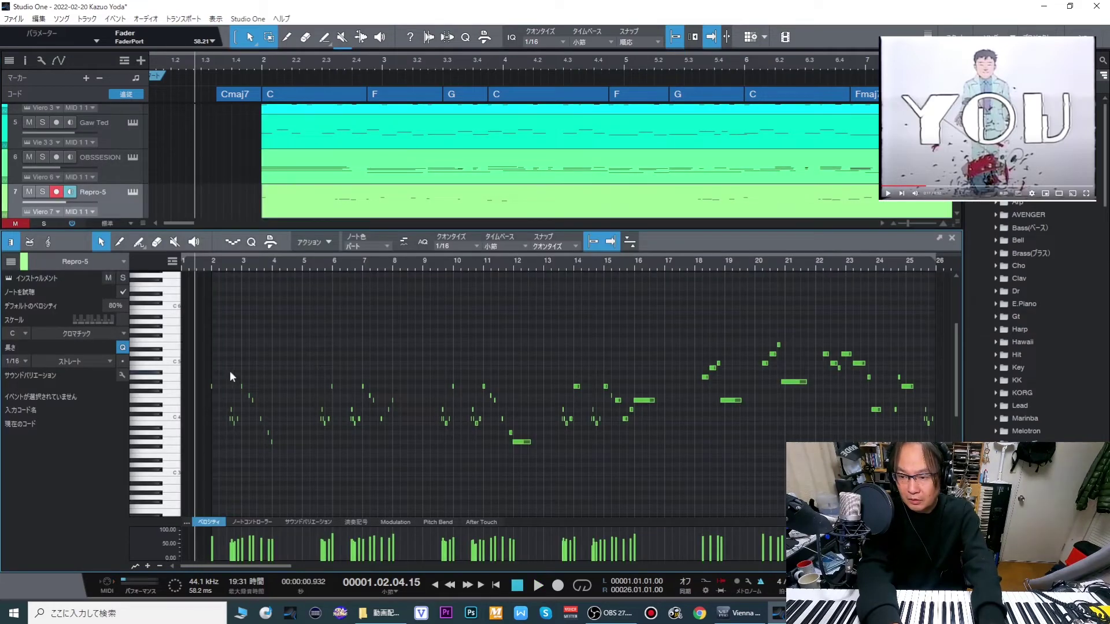
{"action": "left_click_drag", "start_coordinate": [225, 380], "coordinate": [193, 396]}
{"action": "key", "text": "Home"}
{"action": "key", "text": "KP_Multiply"}
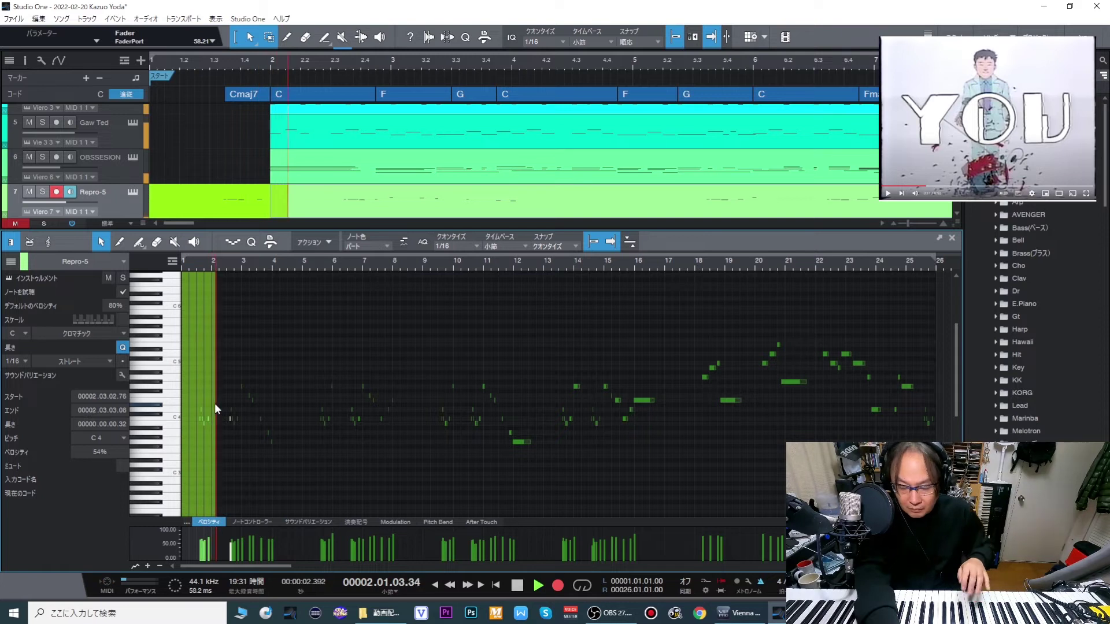
{"action": "key", "text": "KP_Multiply"}
{"action": "key", "text": "space"}
{"action": "key", "text": "ctrl+z"}
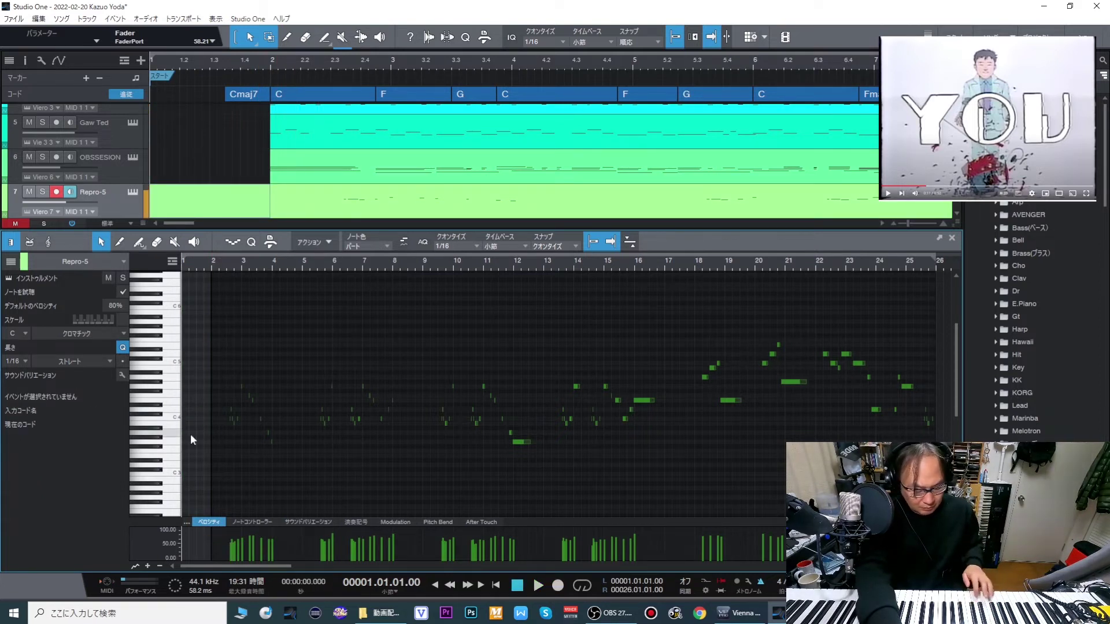
Record the pickup phrase in bar 1 of the Repro-5 part and close the note editor
{"action": "key", "text": "KP_Multiply"}
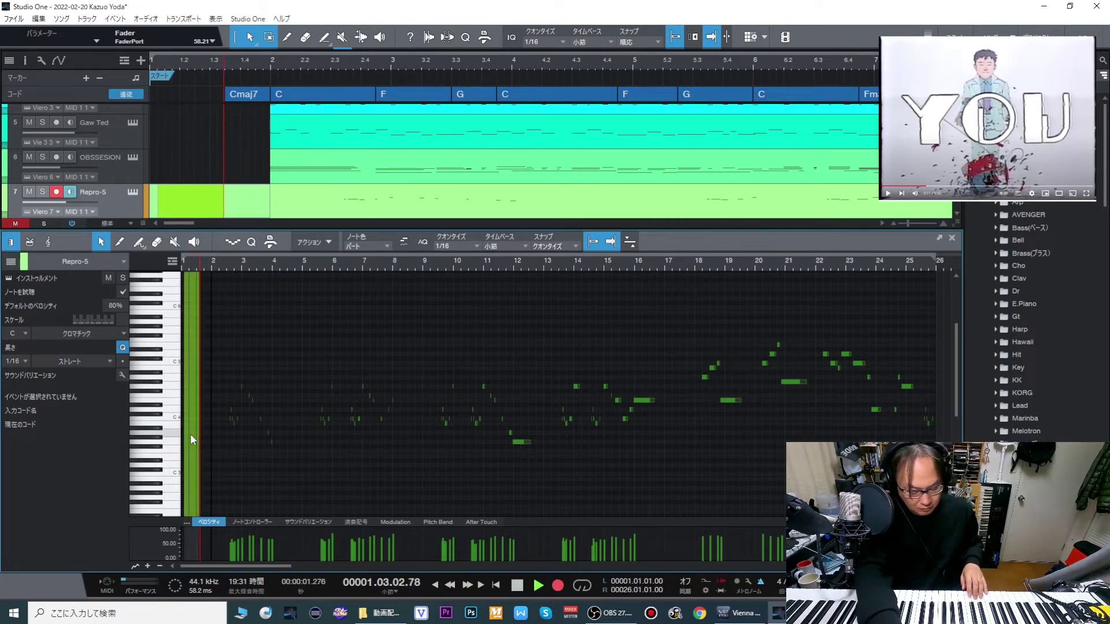
{"action": "key", "text": "KP_Multiply"}
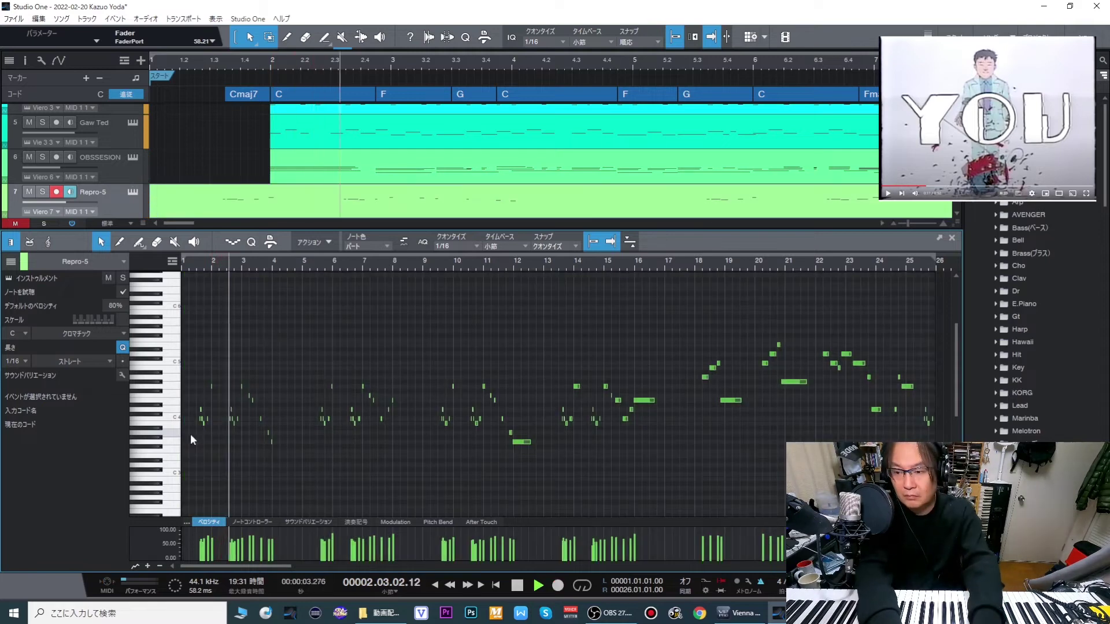
{"action": "left_click", "coordinate": [951, 238]}
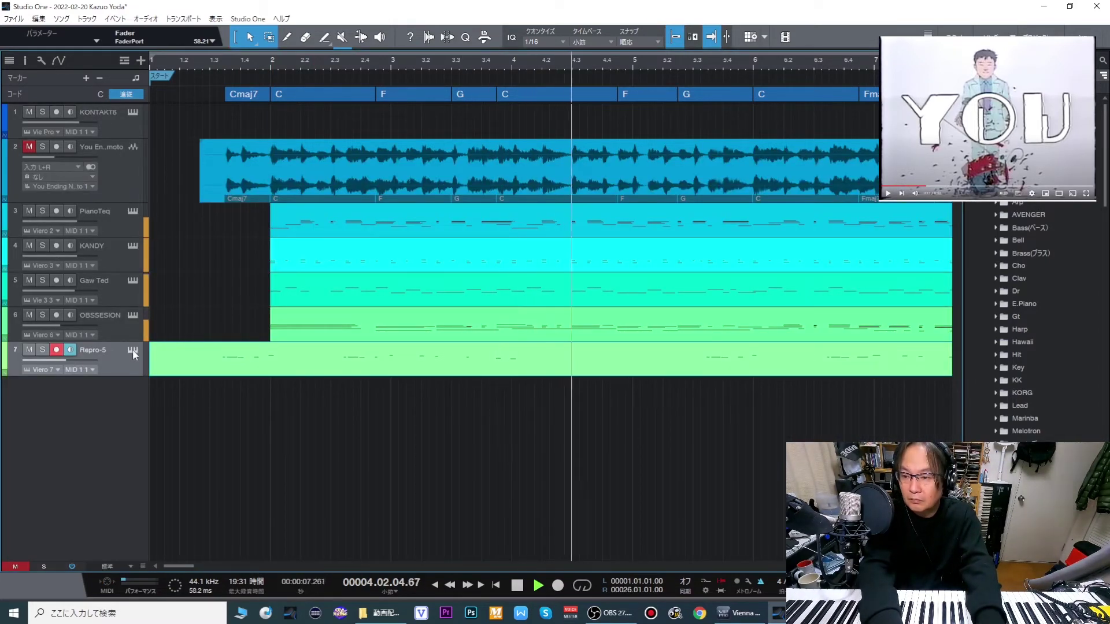
Set the Lyrebird delay Mix to 29.50 in the Repro-5 synth and close the instrument windows
{"action": "key", "text": "F11"}
{"action": "left_click", "coordinate": [498, 392]}
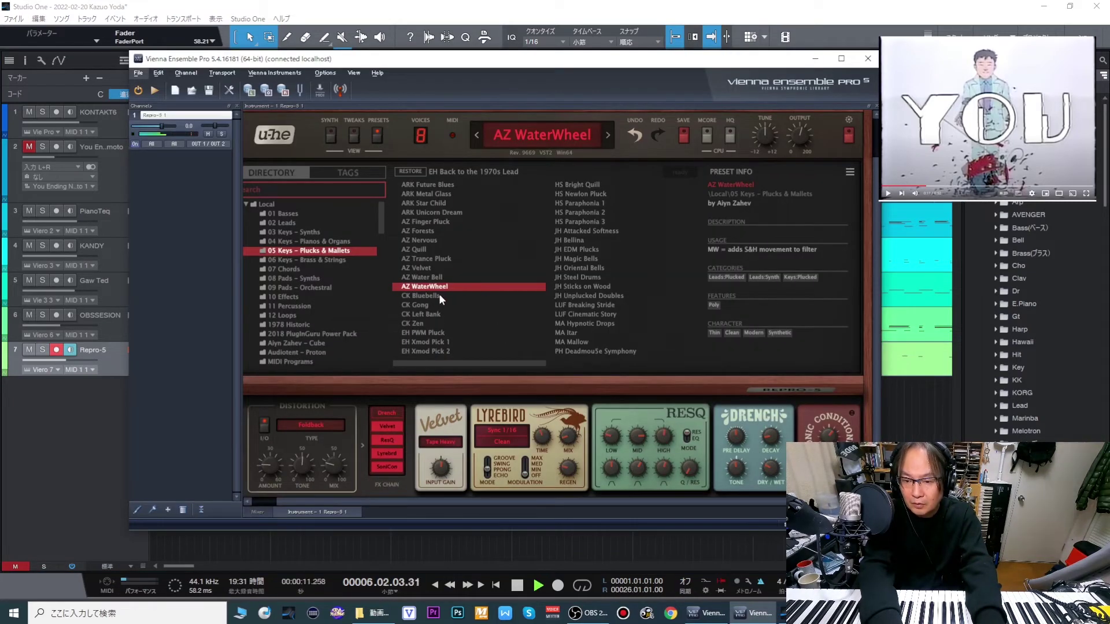
{"action": "left_click_drag", "start_coordinate": [572, 450], "coordinate": [563, 423]}
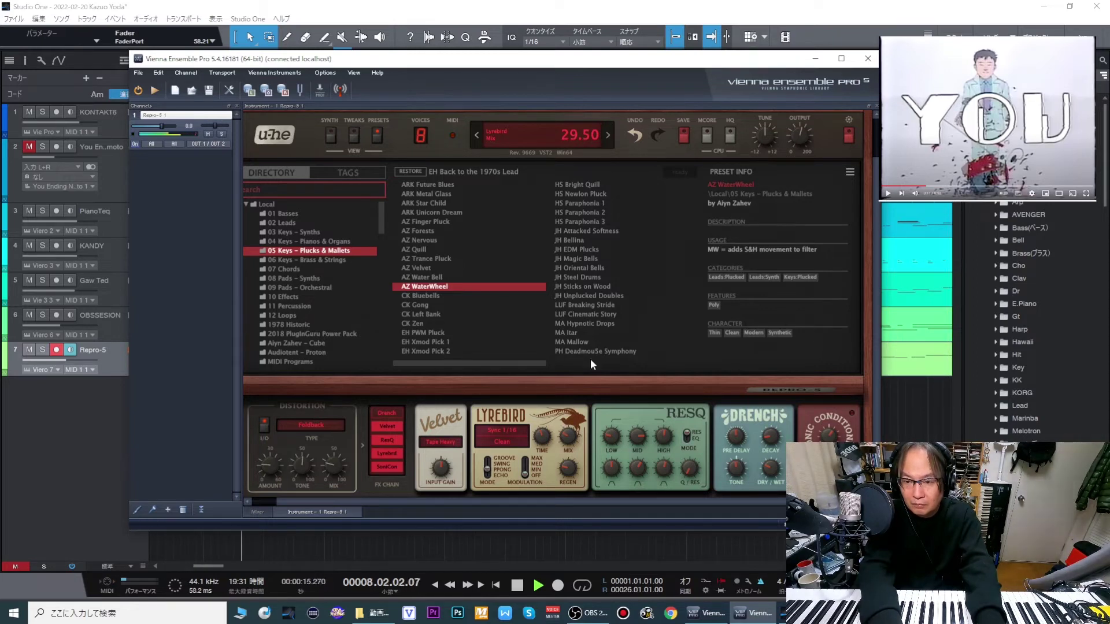
{"action": "left_click", "coordinate": [868, 59]}
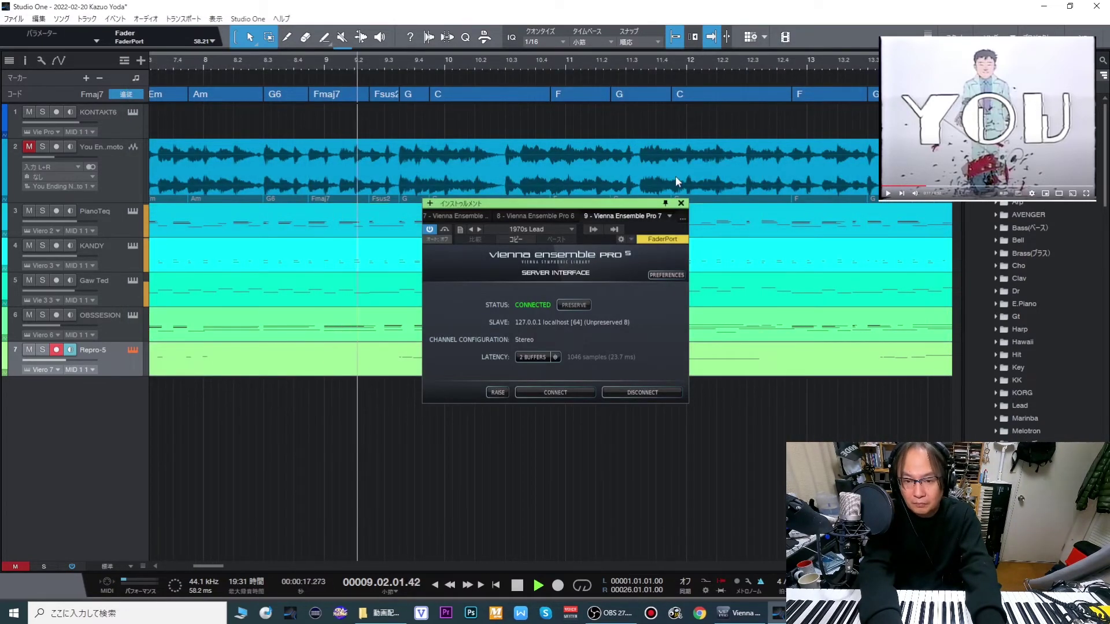
{"action": "left_click", "coordinate": [681, 203]}
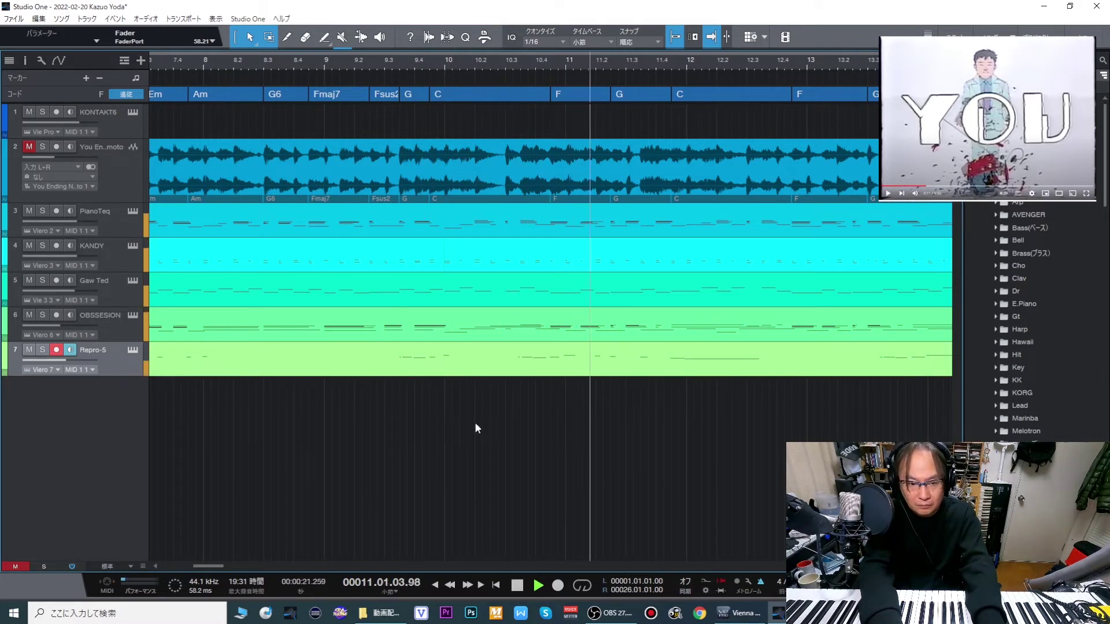
Add a Lead instrument track from the Little One presets in the Lead folder, try it during playback, and close its window
{"action": "left_click", "coordinate": [997, 406]}
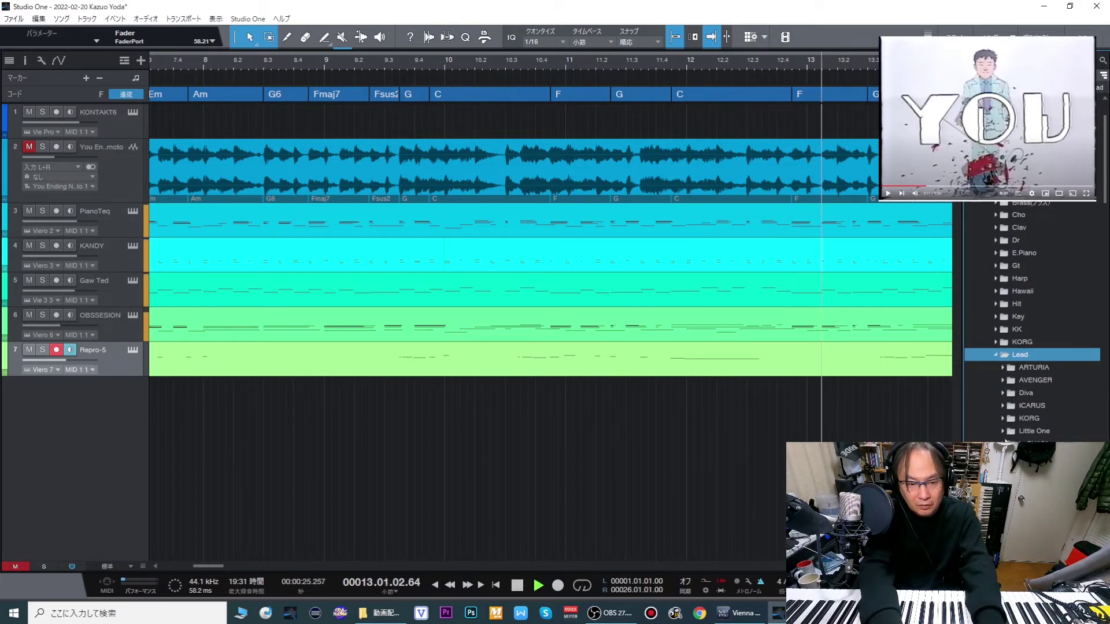
{"action": "left_click", "coordinate": [1034, 431]}
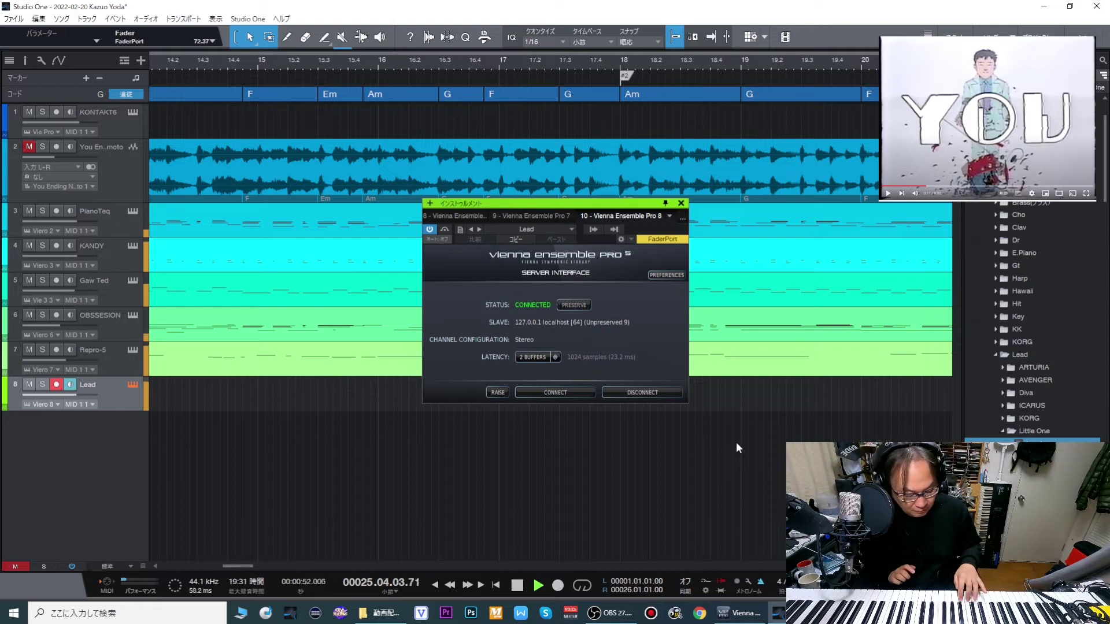
{"action": "key", "text": "space"}
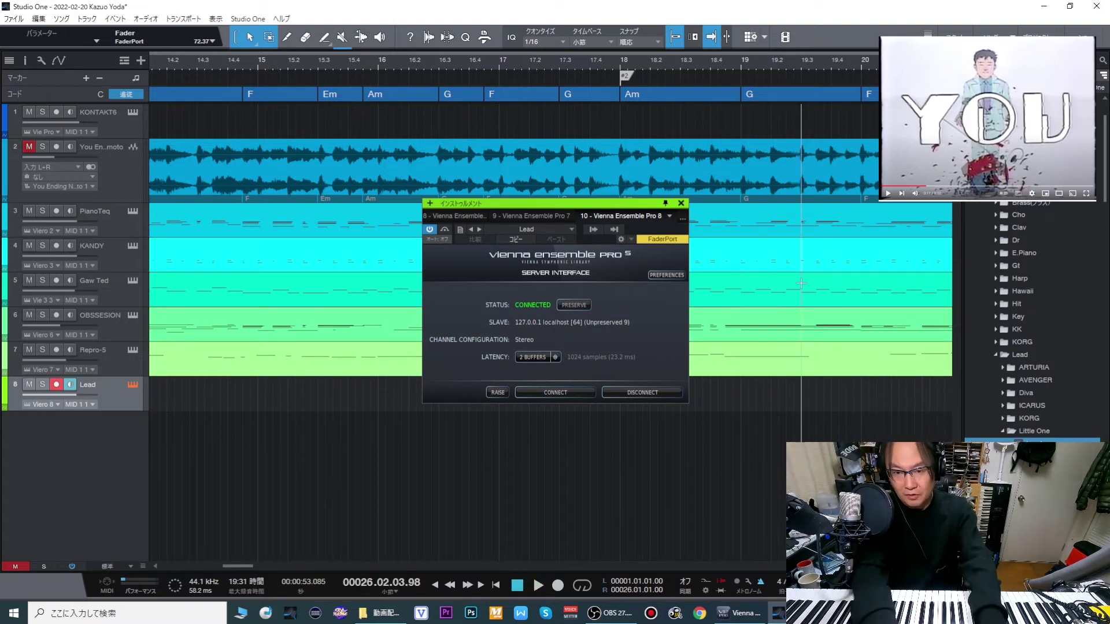
{"action": "left_click", "coordinate": [681, 202]}
Return to bar 1 and record the lead melody on the Lead track through to about bar 26
{"action": "left_click", "coordinate": [675, 370]}
{"action": "scroll", "coordinate": [675, 370], "scroll_direction": "left", "scroll_amount": 10}
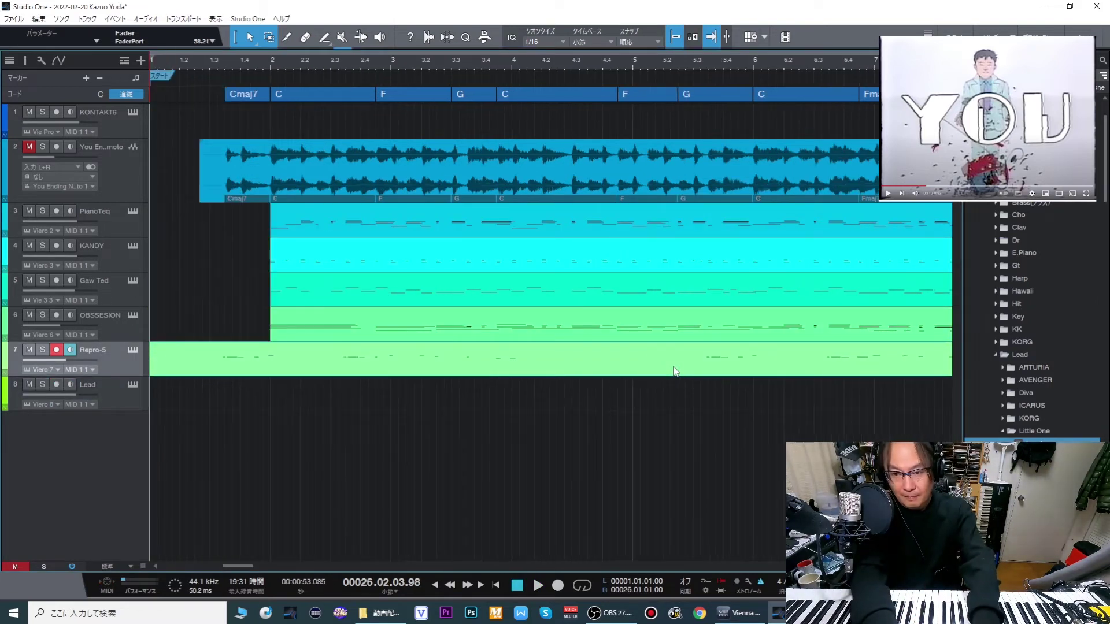
{"action": "key", "text": "Home"}
{"action": "key", "text": "space"}
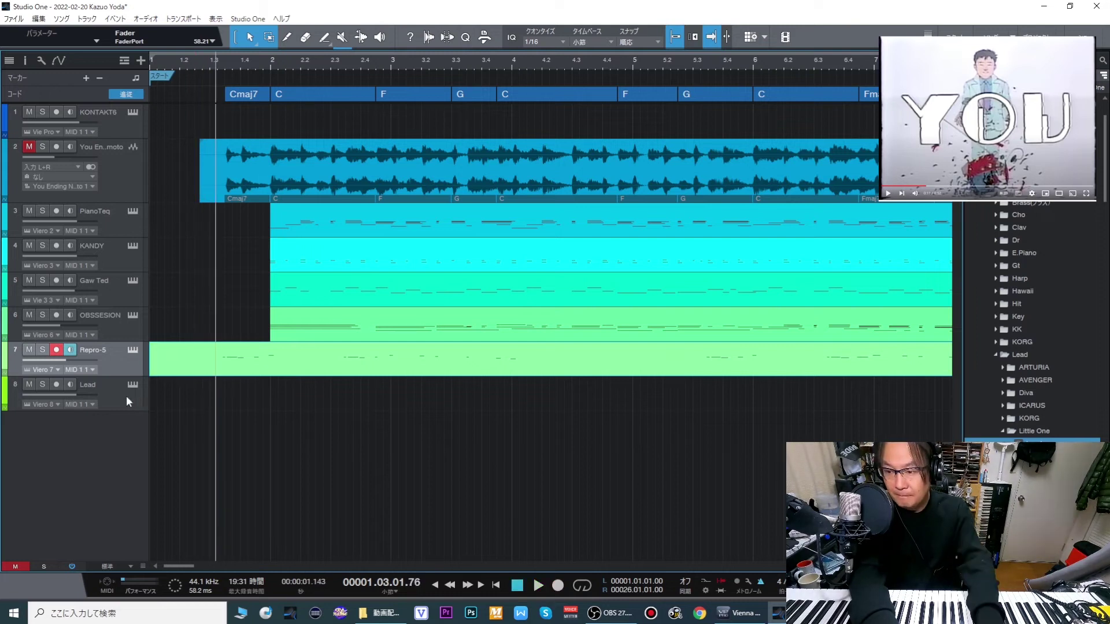
{"action": "left_click", "coordinate": [127, 401]}
{"action": "key", "text": "KP_Multiply"}
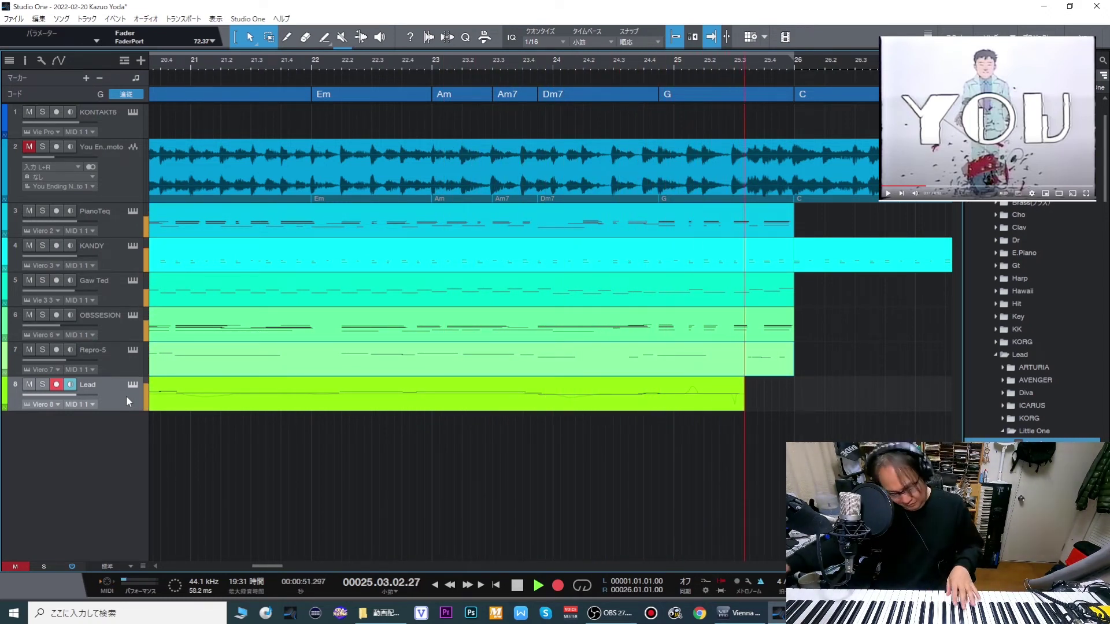
{"action": "key", "text": "space"}
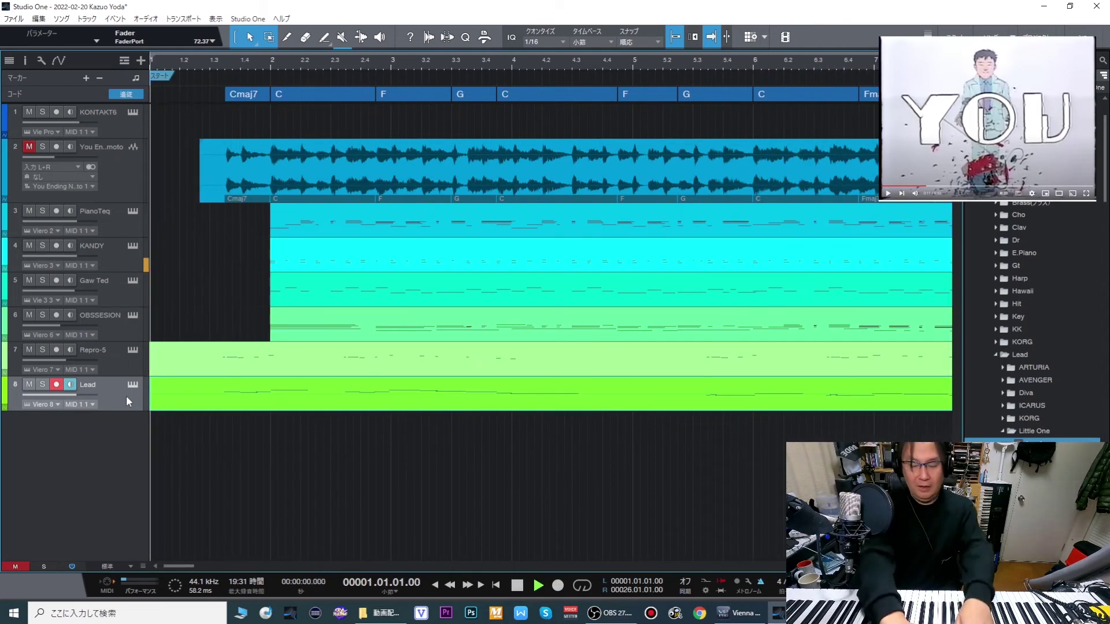
Play the arrangement from bar 1, unmute and select the You Ending reference audio track, and stop playback
{"action": "key", "text": "space"}
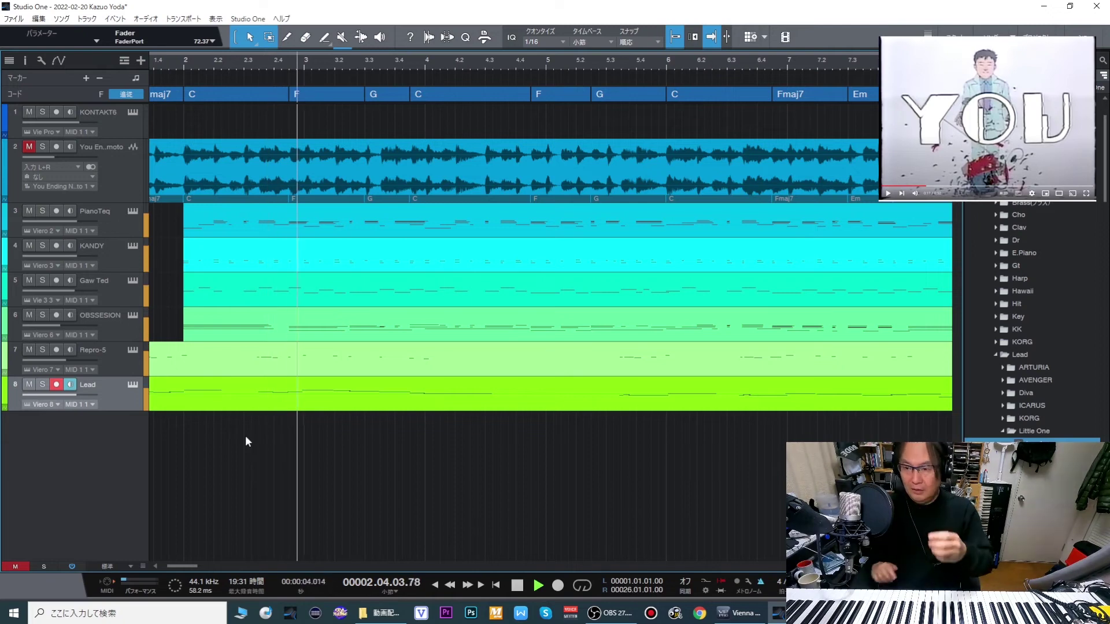
{"action": "left_click", "coordinate": [29, 146]}
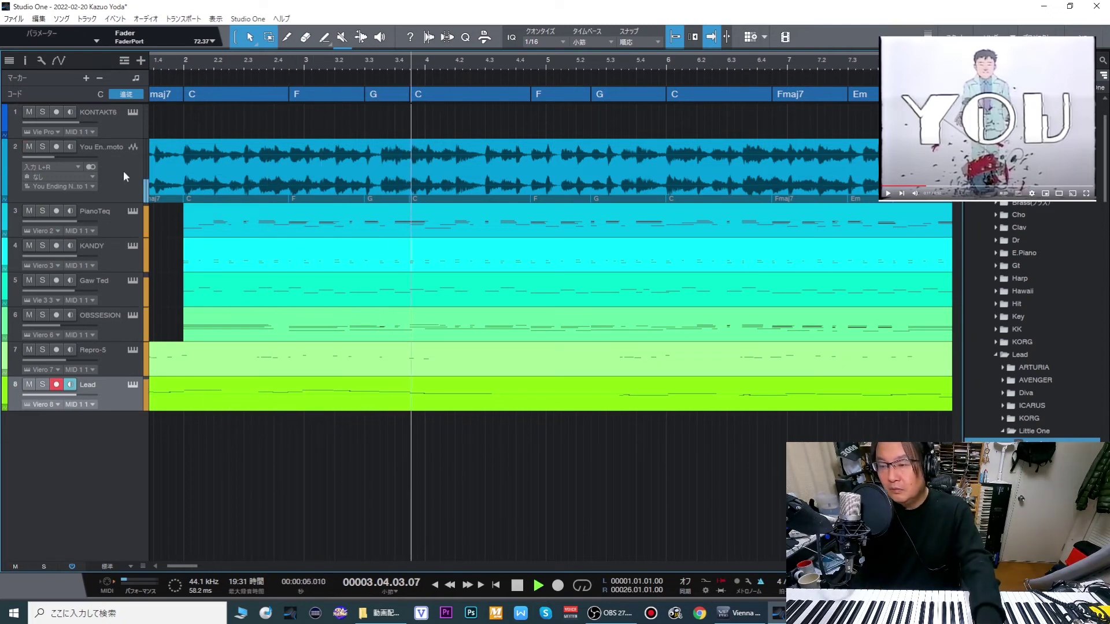
{"action": "left_click", "coordinate": [123, 171]}
{"action": "key", "text": "space"}
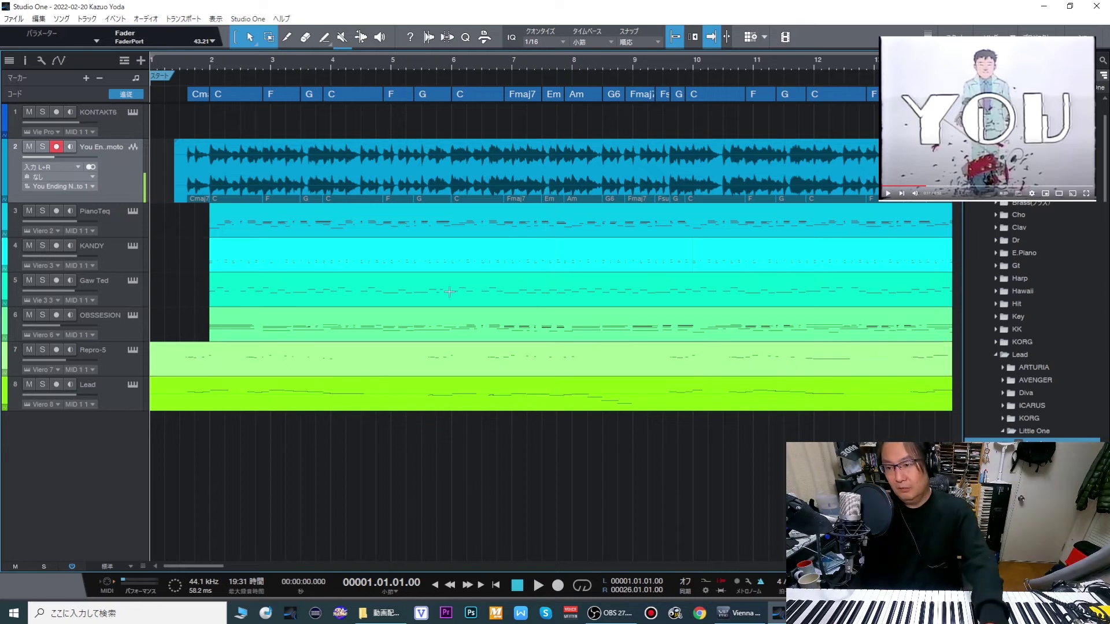
Play the arrangement together with the reference audio from bar 1, switching between the reference and PianoTeq tracks
{"action": "left_click", "coordinate": [104, 224]}
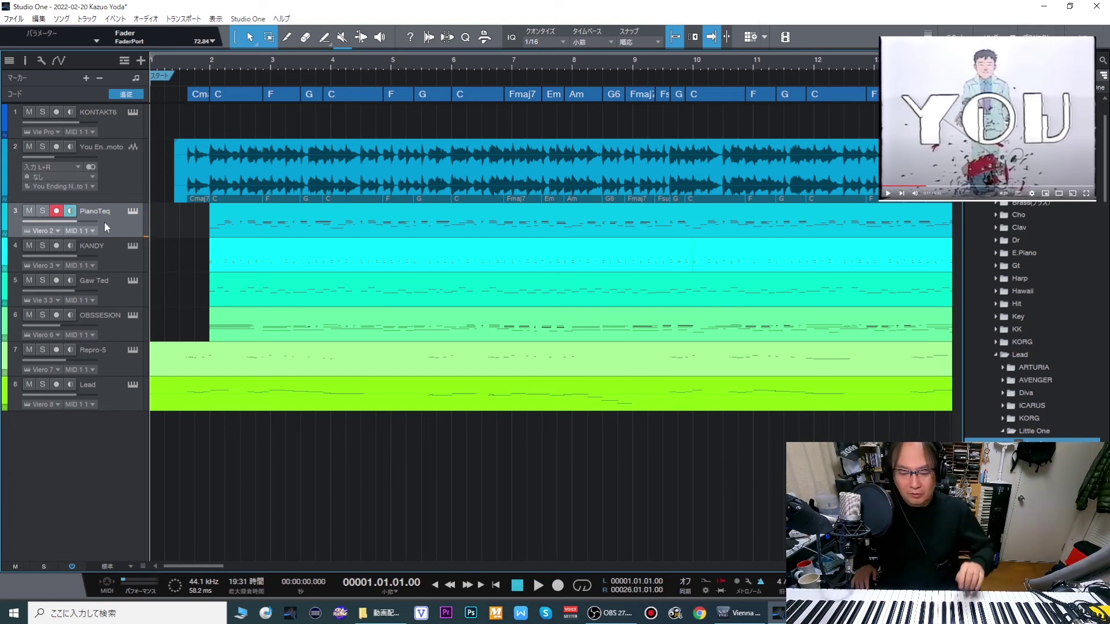
{"action": "key", "text": "space"}
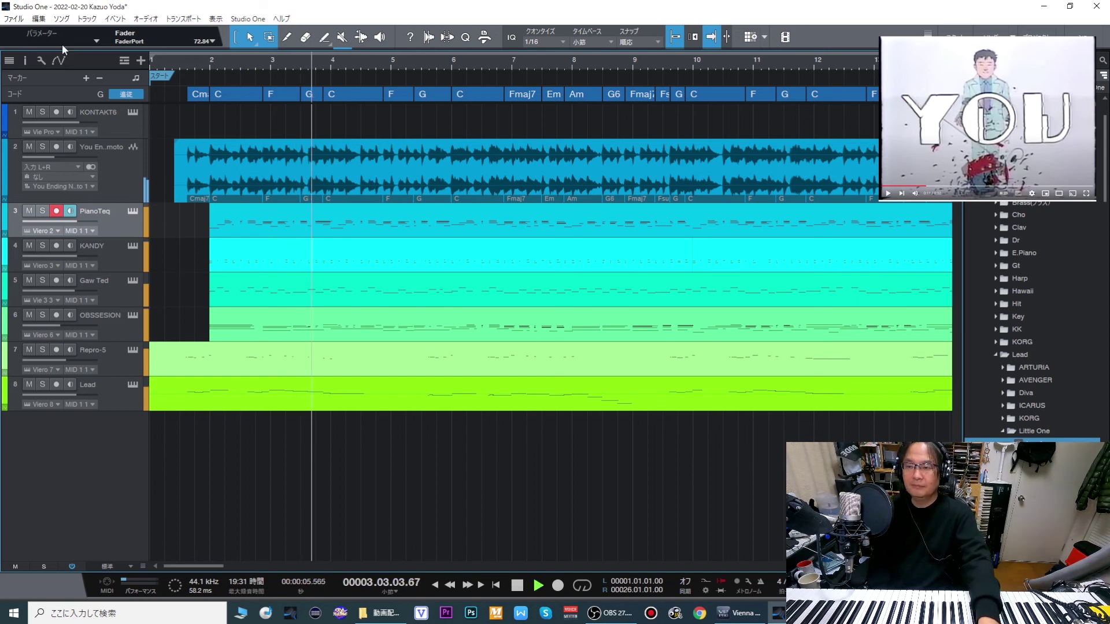
{"action": "left_click", "coordinate": [131, 192]}
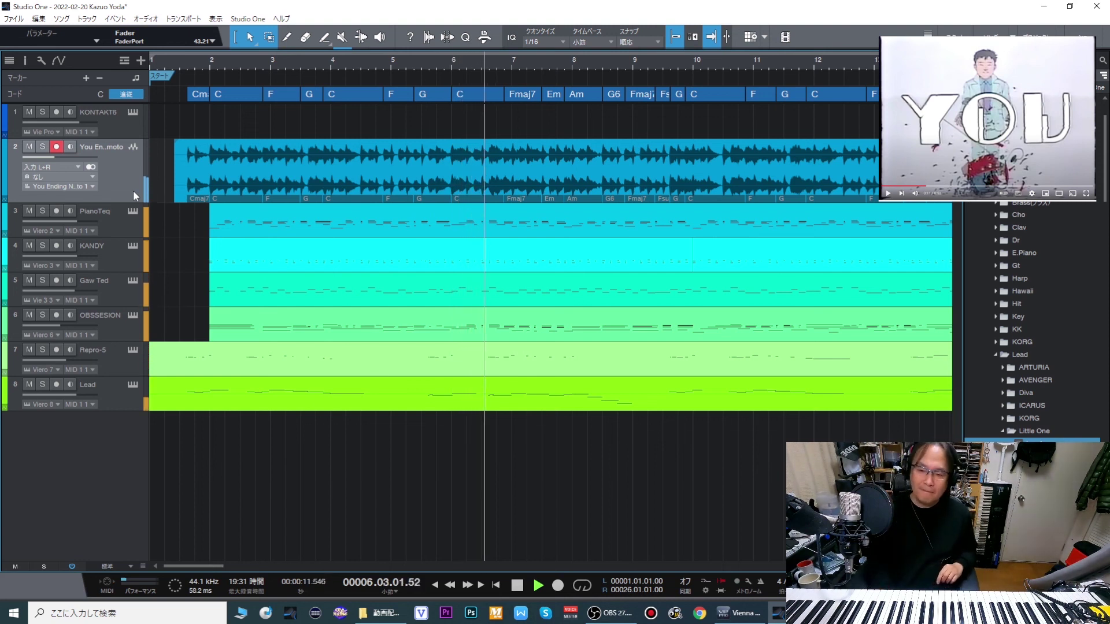
{"action": "left_click", "coordinate": [114, 225]}
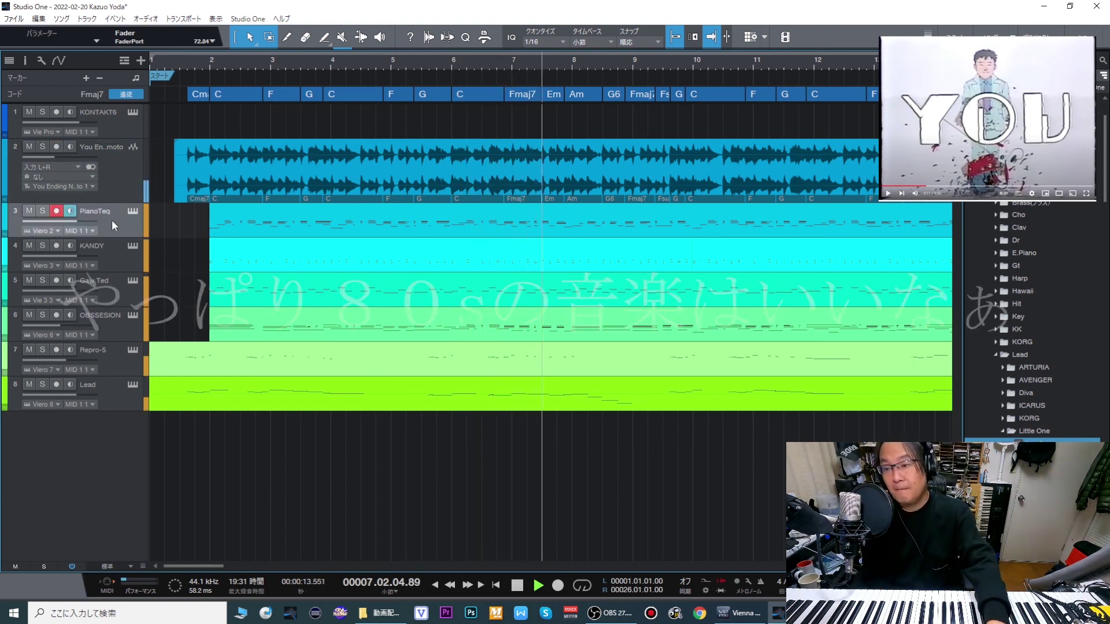